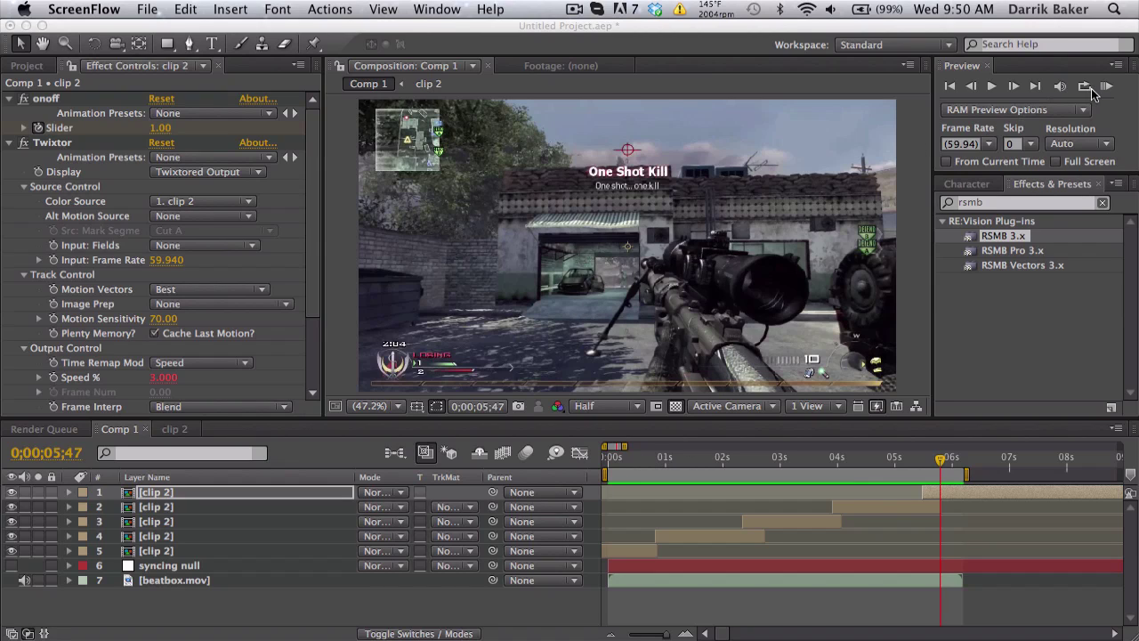
# Raise the system volume and RAM-preview the Twixtor-slowed clips in Comp 1.
pyautogui.press('XF86AudioRaiseVolume')
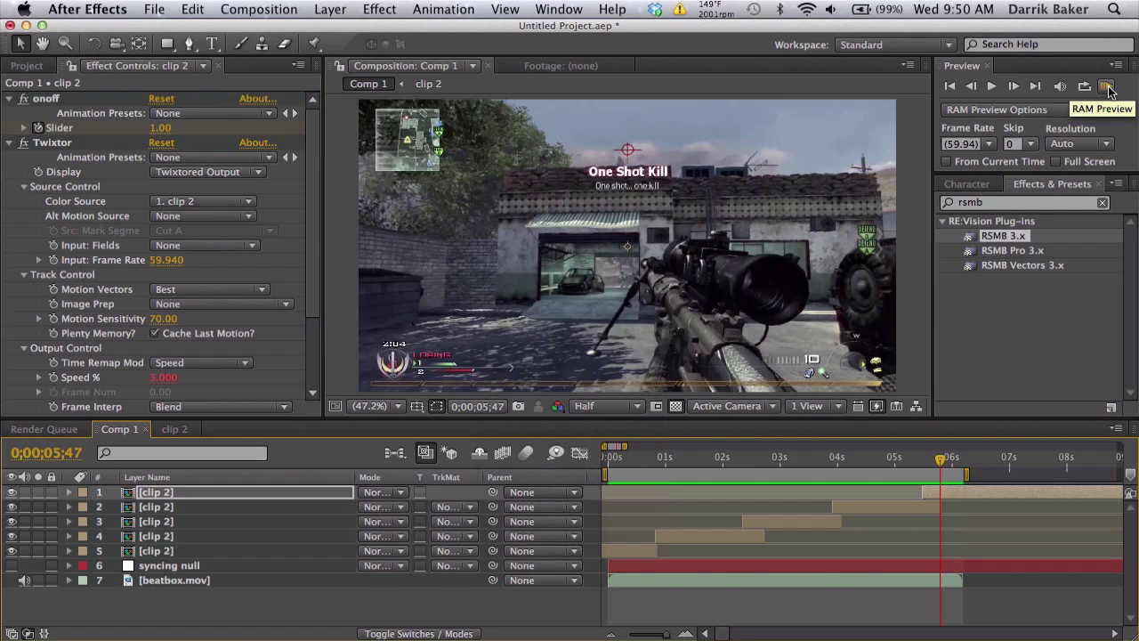
pyautogui.press('XF86AudioRaiseVolume')
pyautogui.click(1108, 87)
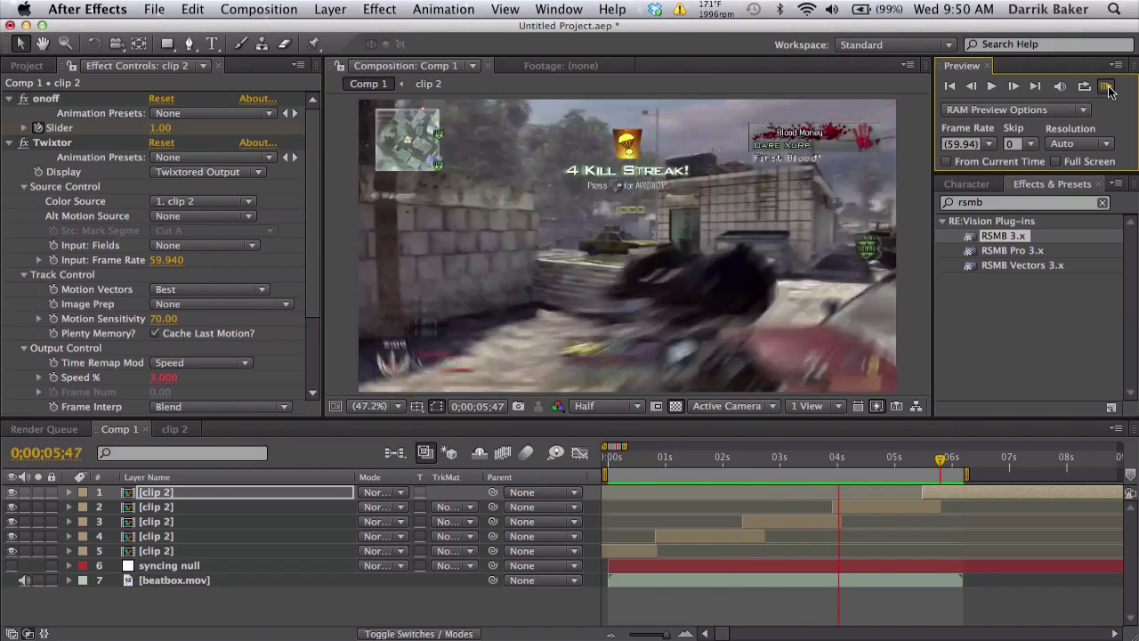
pyautogui.click(1108, 87)
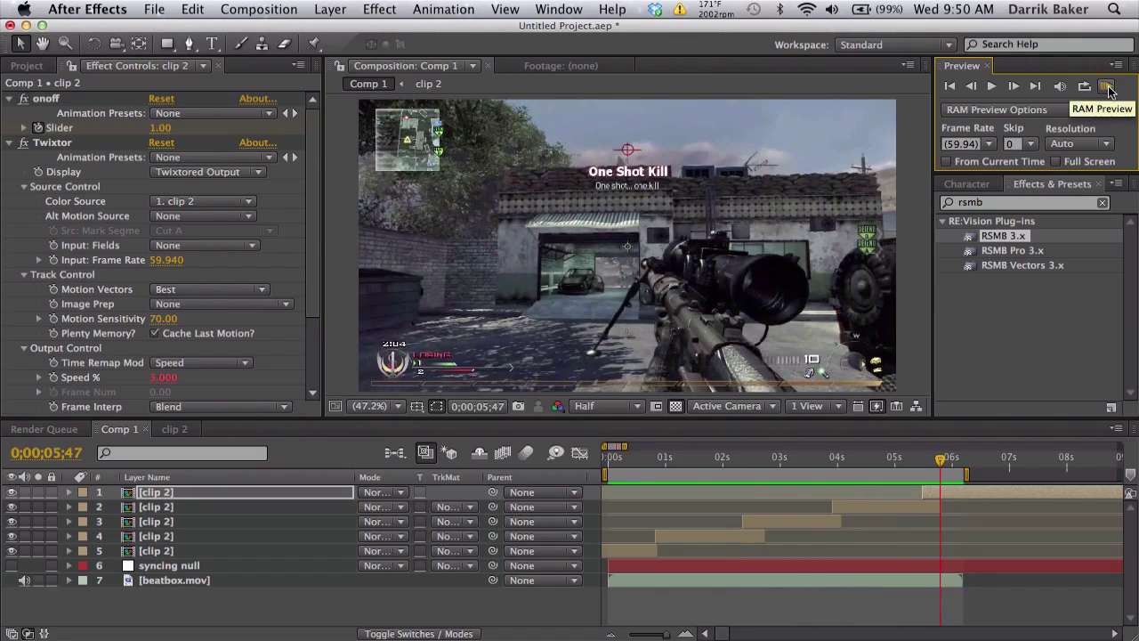
# Scrub through the slowed clip frames, then show the Project panel's item list.
pyautogui.moveTo(637, 463); pyautogui.dragTo(760, 463)
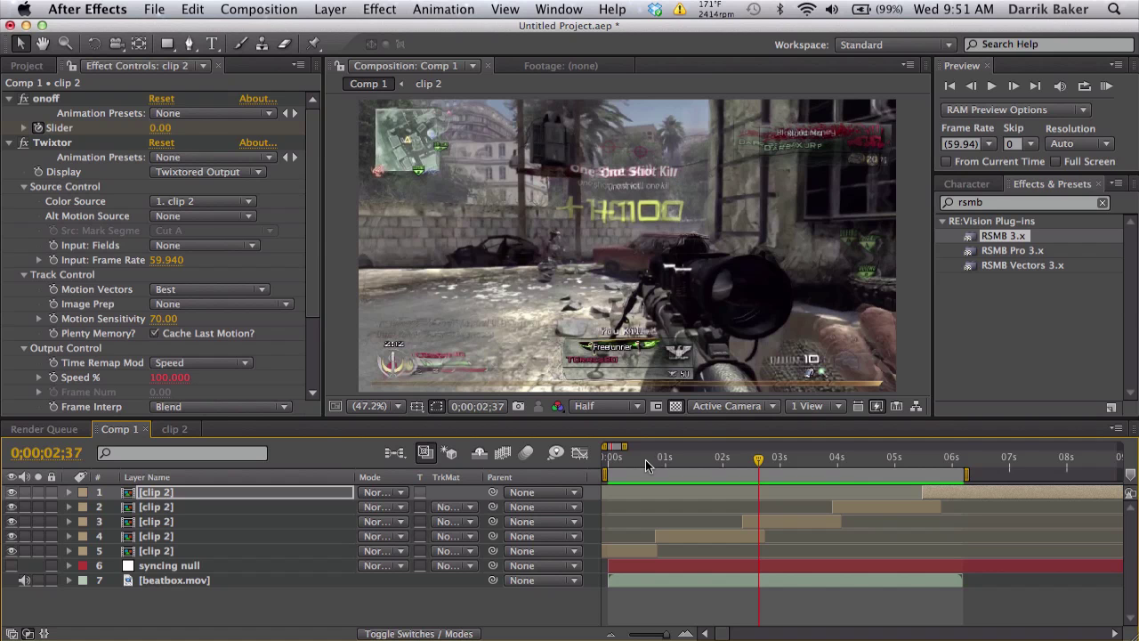
pyautogui.moveTo(630, 462); pyautogui.dragTo(776, 465)
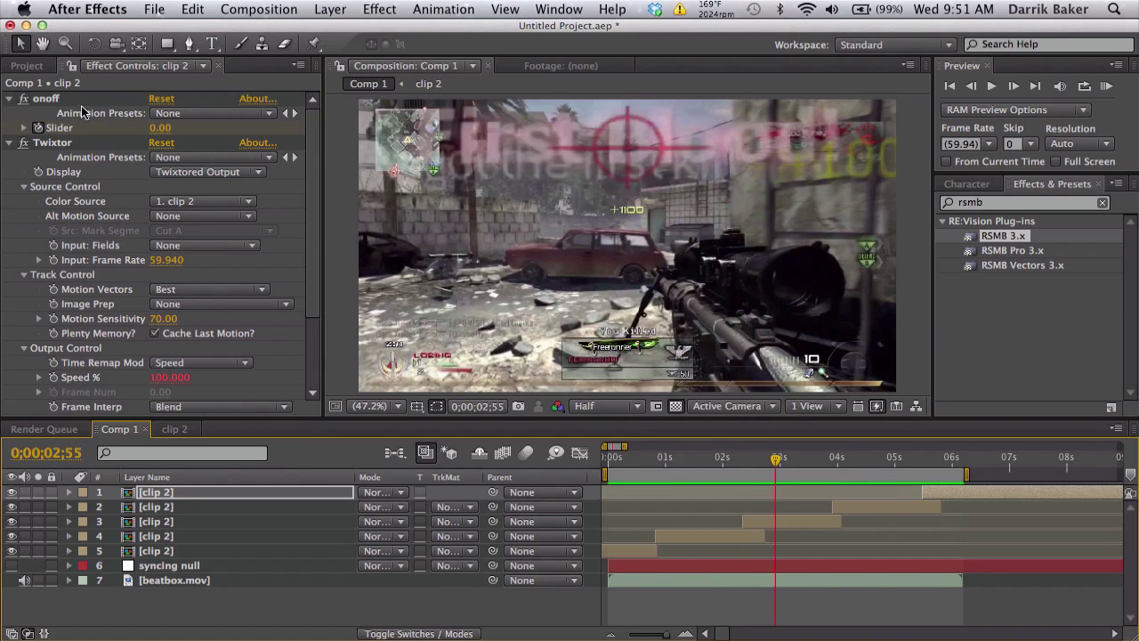
pyautogui.click(36, 68)
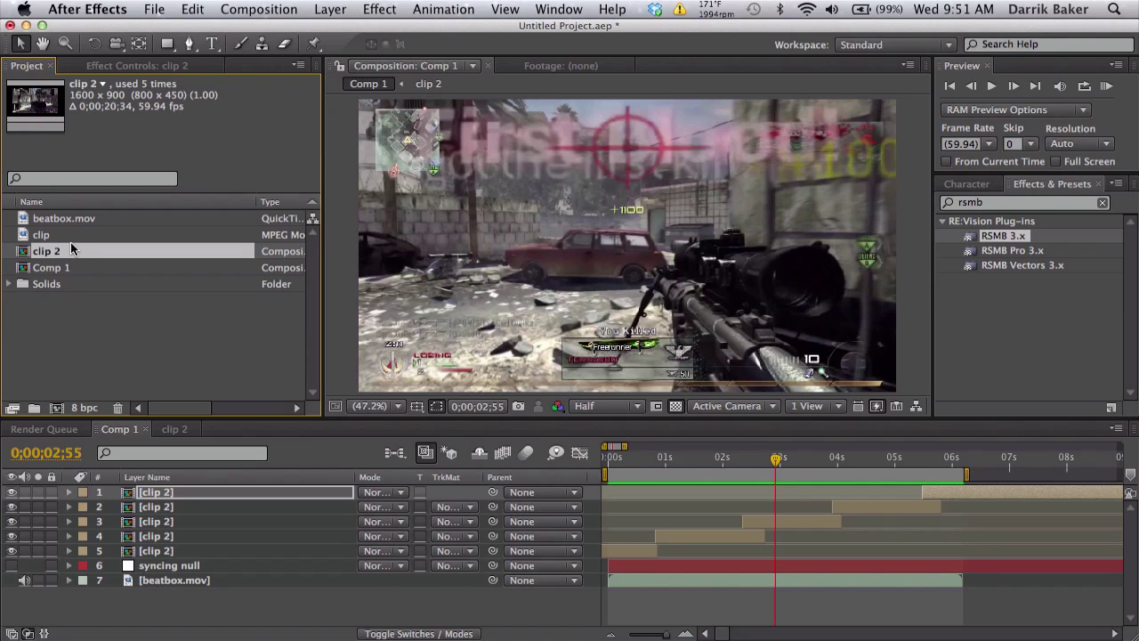
# Give clip 2 the 720p 59.94 fps preset and 0;00;30;34 duration, then create a matching Comp 2.
pyautogui.press('super+k')
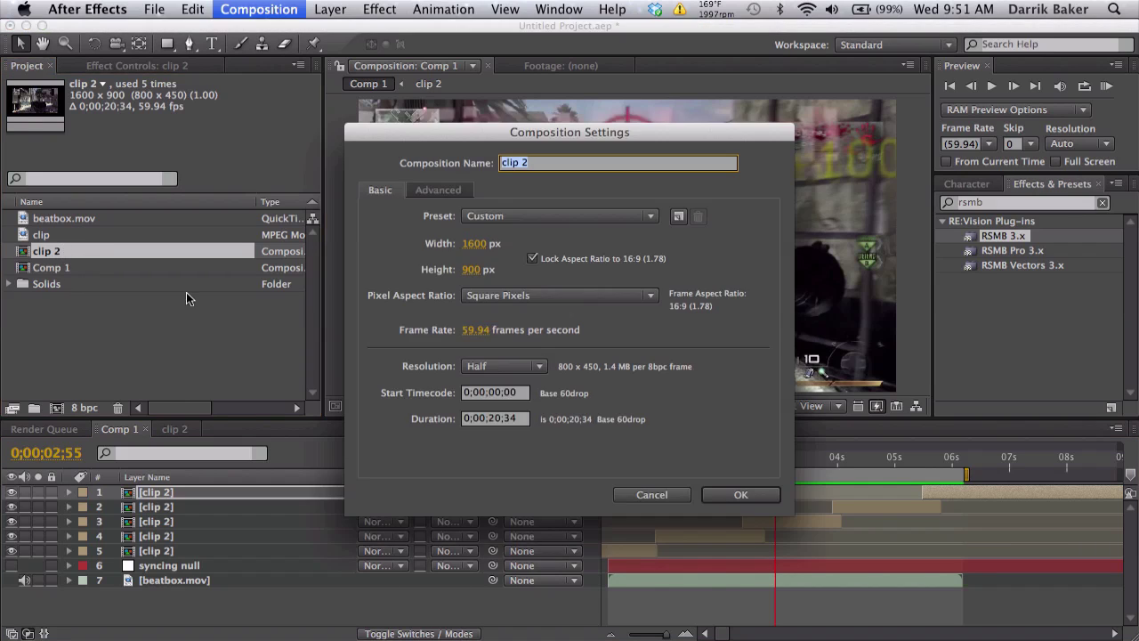
pyautogui.click(559, 215)
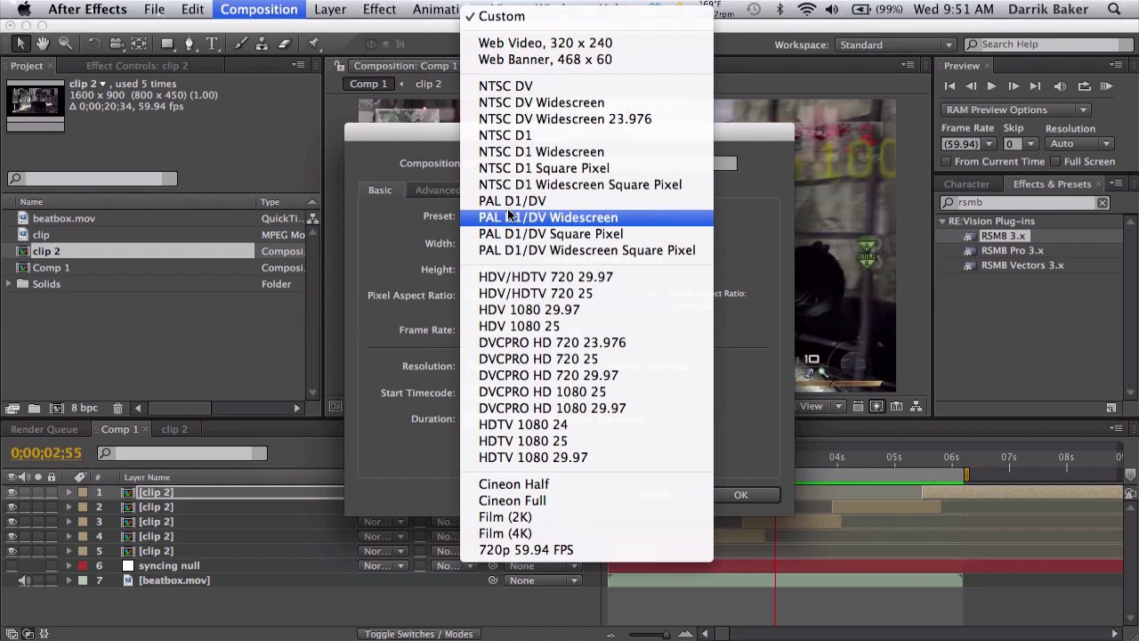
pyautogui.click(516, 615)
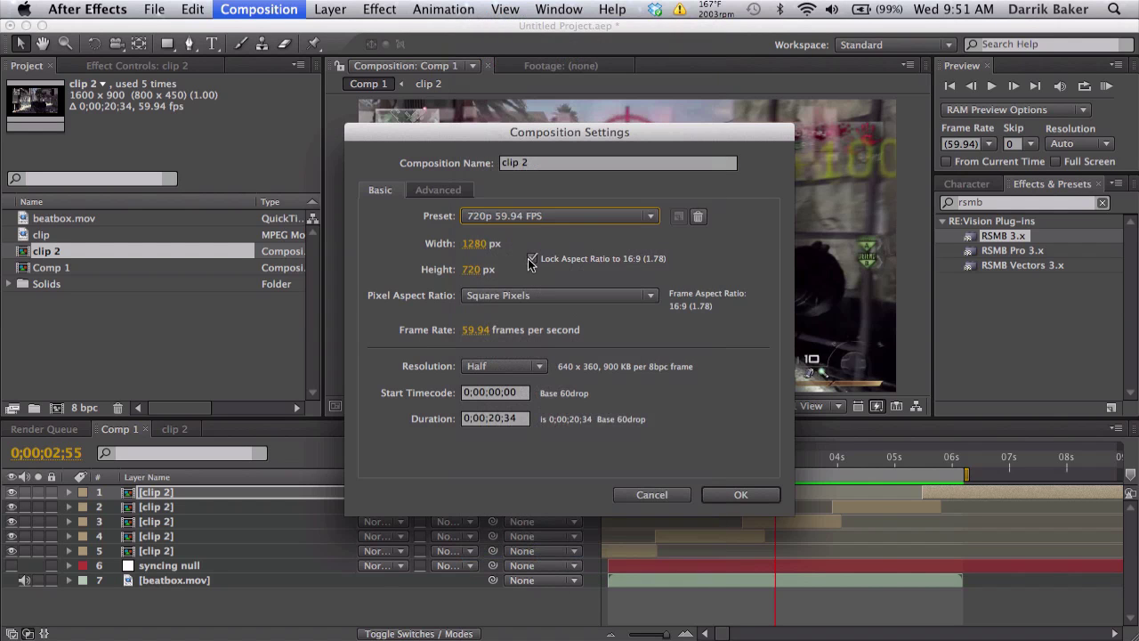
pyautogui.click(490, 419)
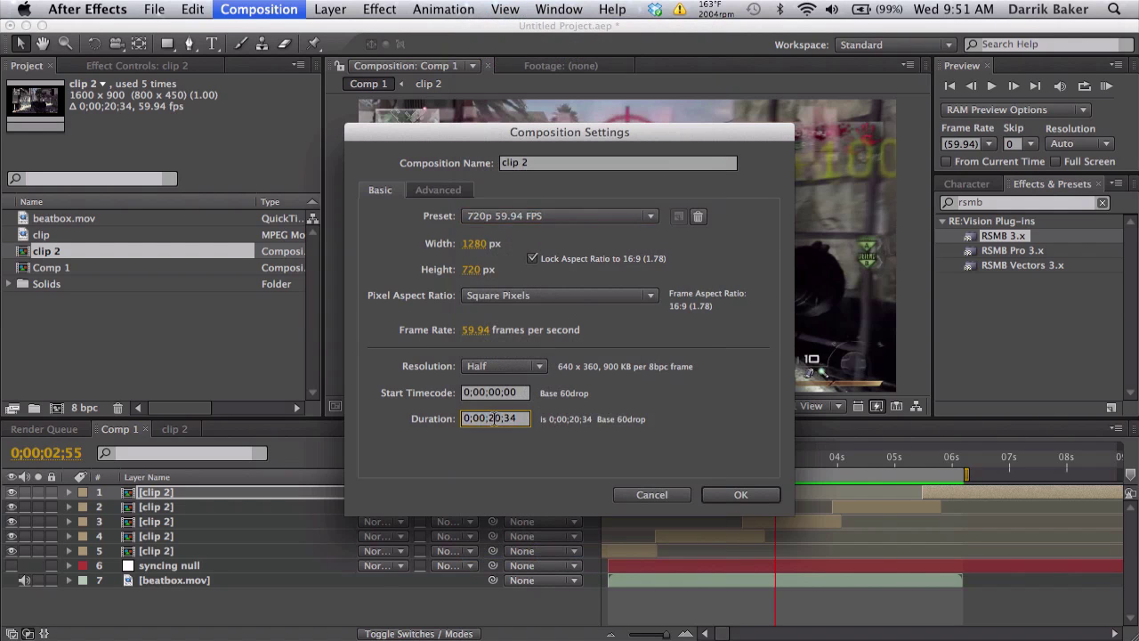
pyautogui.click(492, 417)
pyautogui.press('BackSpace')
pyautogui.write('3')
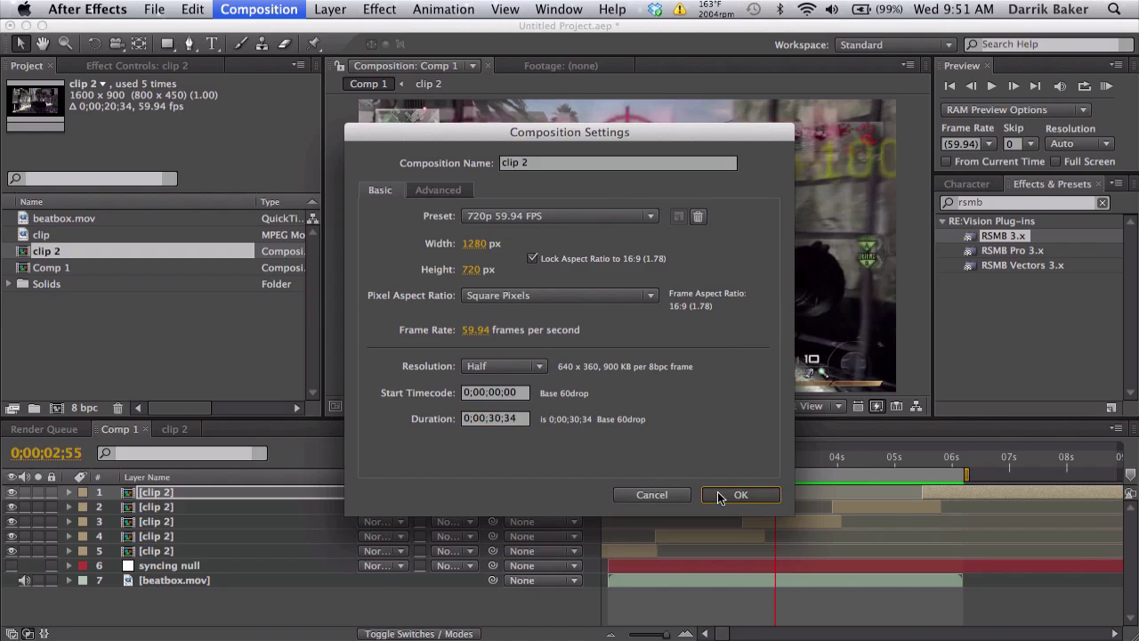
pyautogui.click(741, 495)
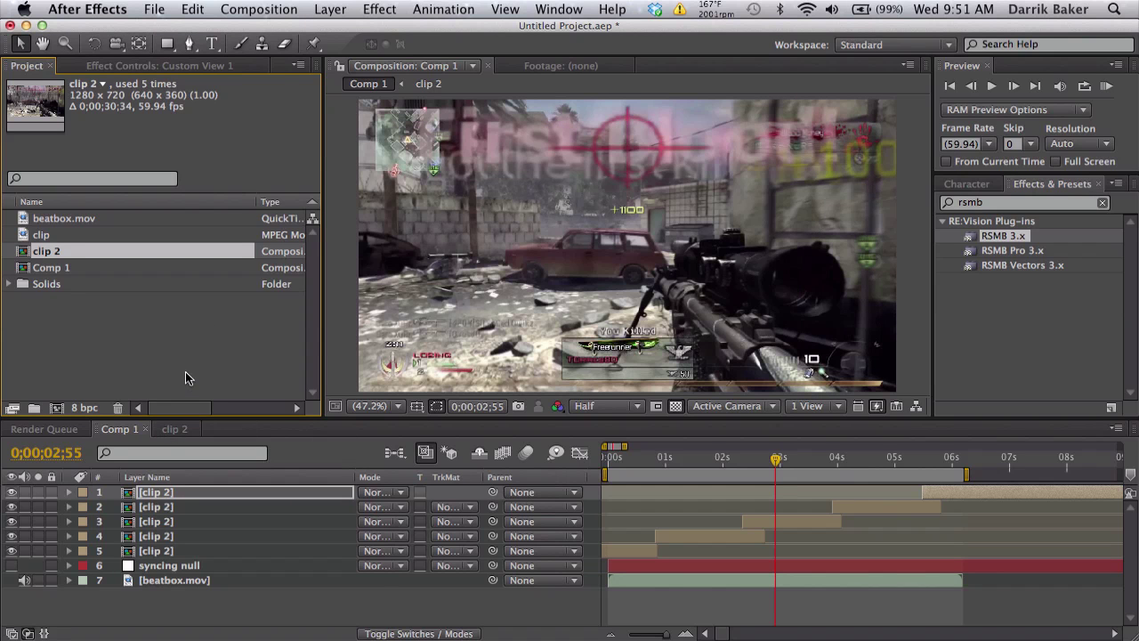
pyautogui.press('super+n')
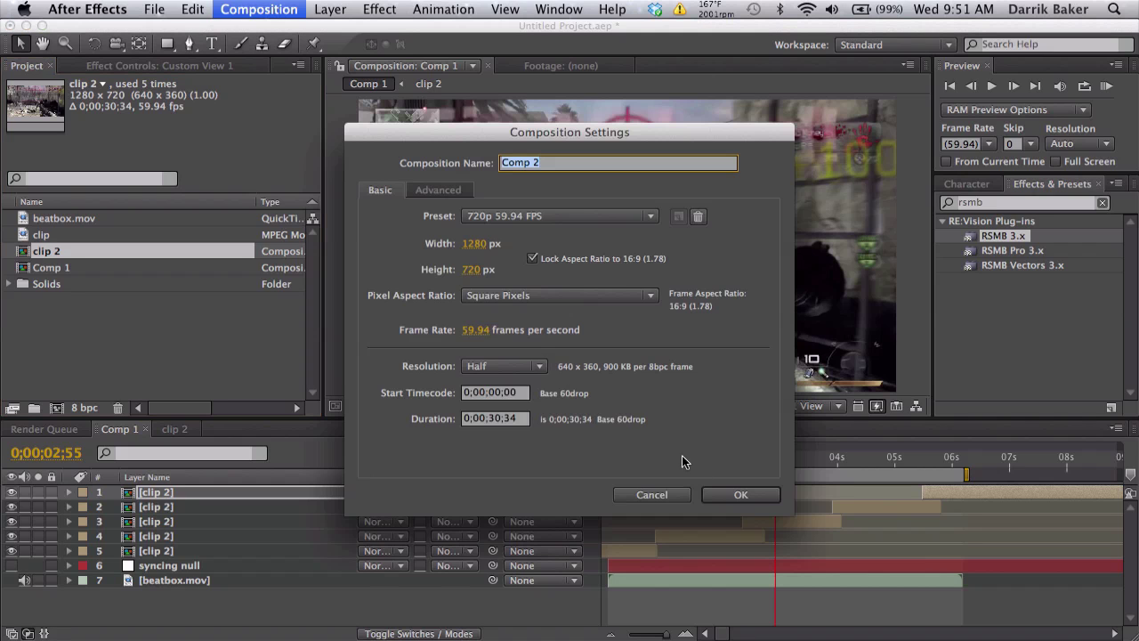
pyautogui.click(744, 494)
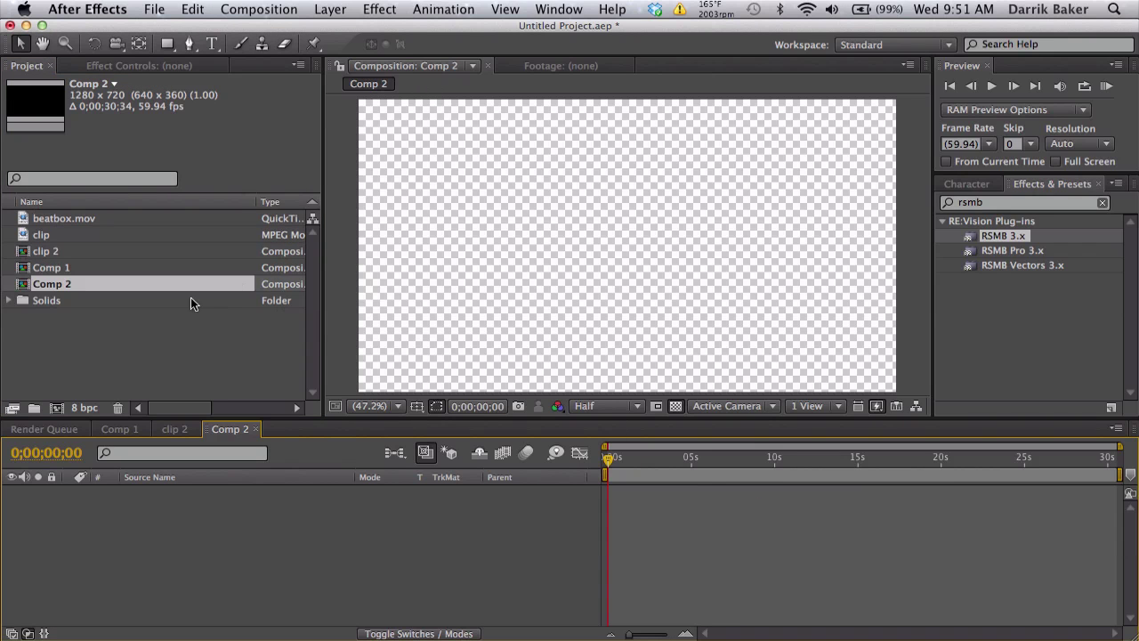
# Add clip 2 and beatbox.mov to the Comp 2 timeline and reveal beatbox's audio waveform.
pyautogui.moveTo(46, 252); pyautogui.dragTo(145, 498)
pyautogui.moveTo(54, 219); pyautogui.dragTo(174, 558)
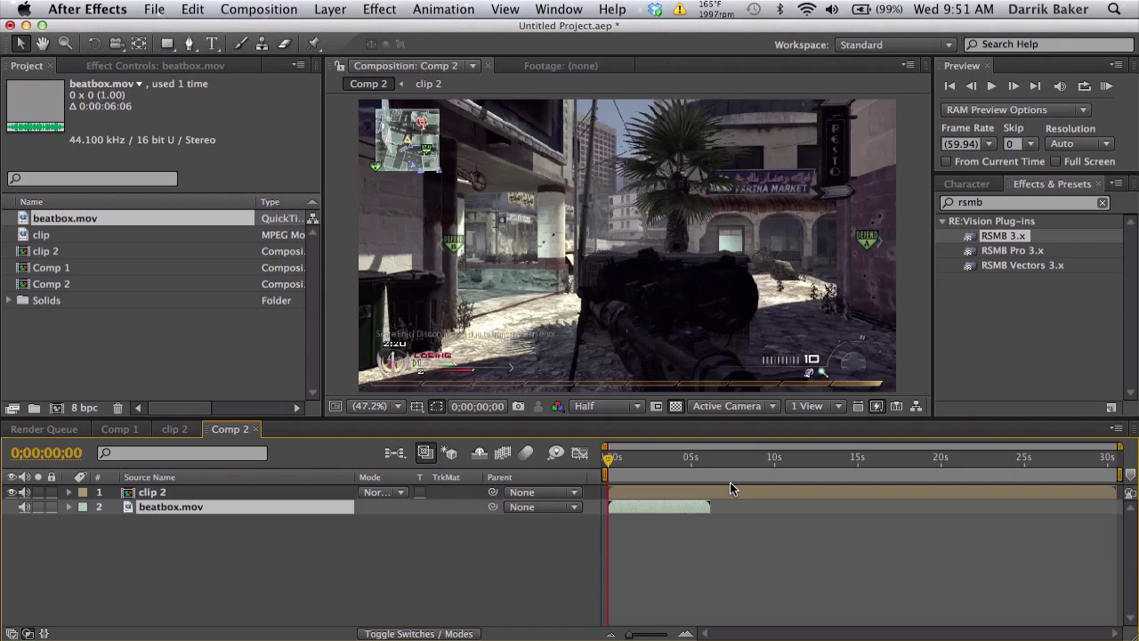
pyautogui.press('l')
pyautogui.press('l')
pyautogui.press('=')
pyautogui.press('=')
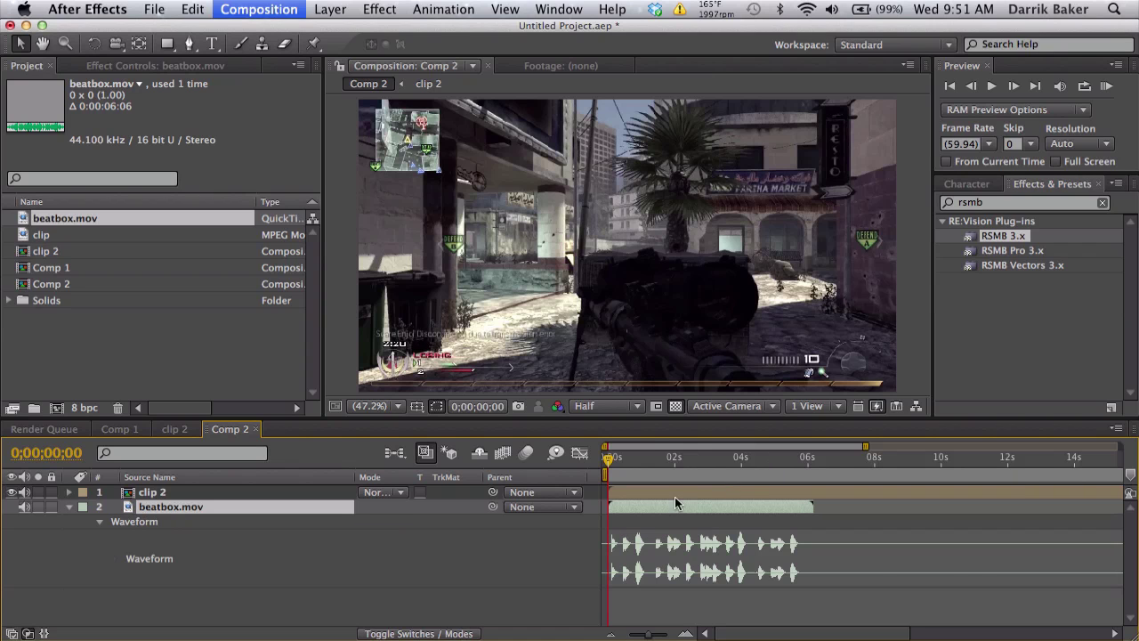
# Add a Null Object named 'syncing null' below clip 2 and scrub to the first beat.
pyautogui.click(330, 9)
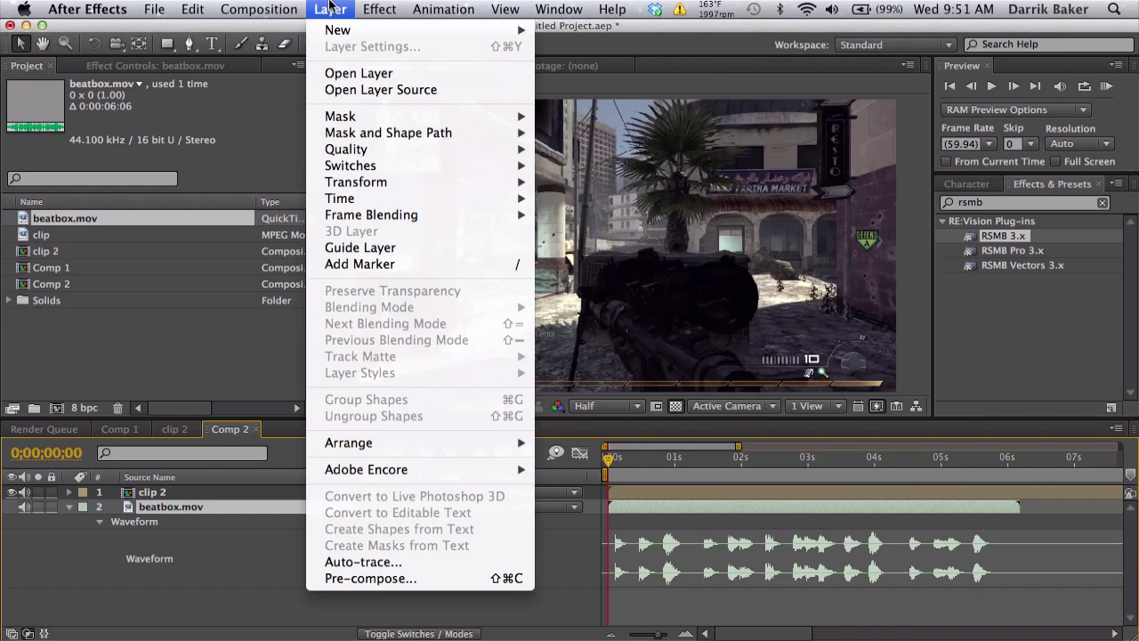
pyautogui.moveTo(342, 30)
pyautogui.click(583, 100)
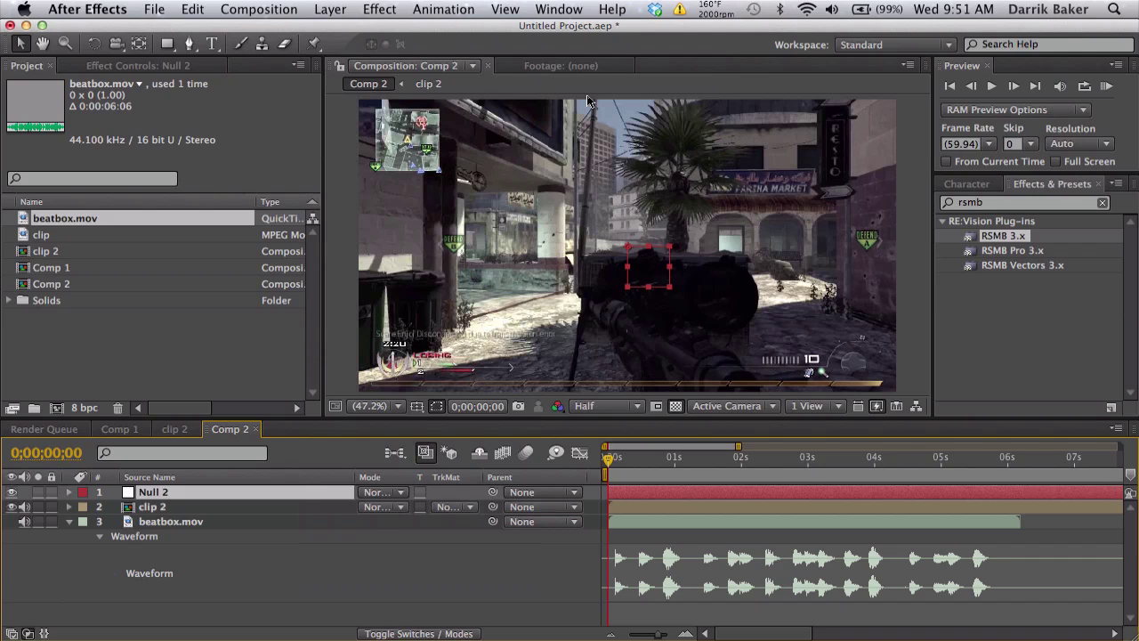
pyautogui.press('Return')
pyautogui.write('syncing')
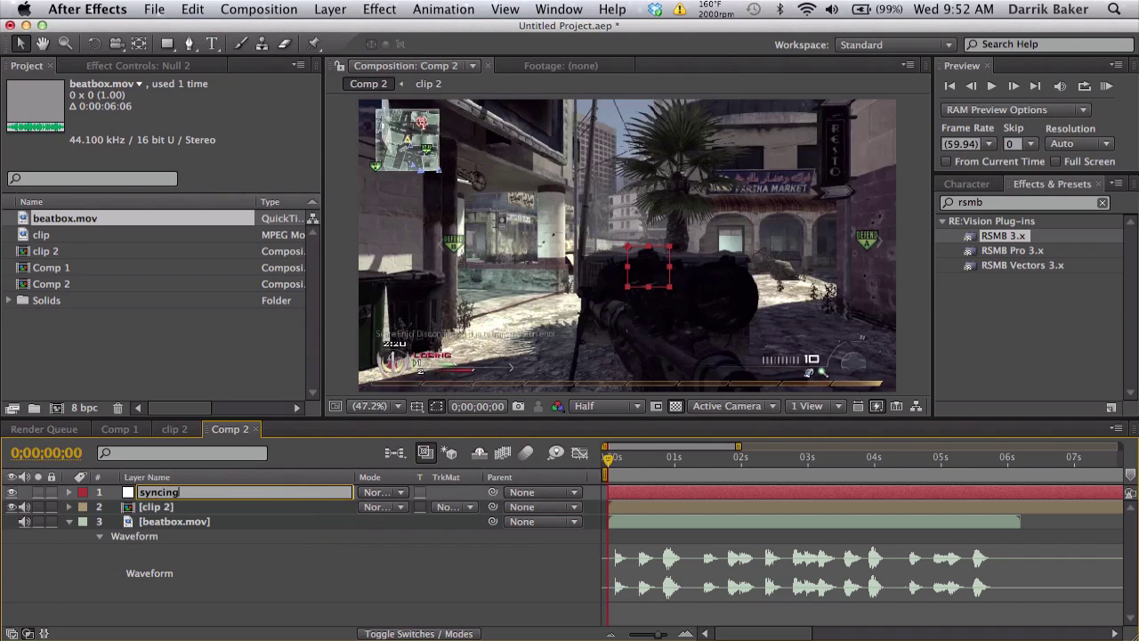
pyautogui.write(' null')
pyautogui.press('Return')
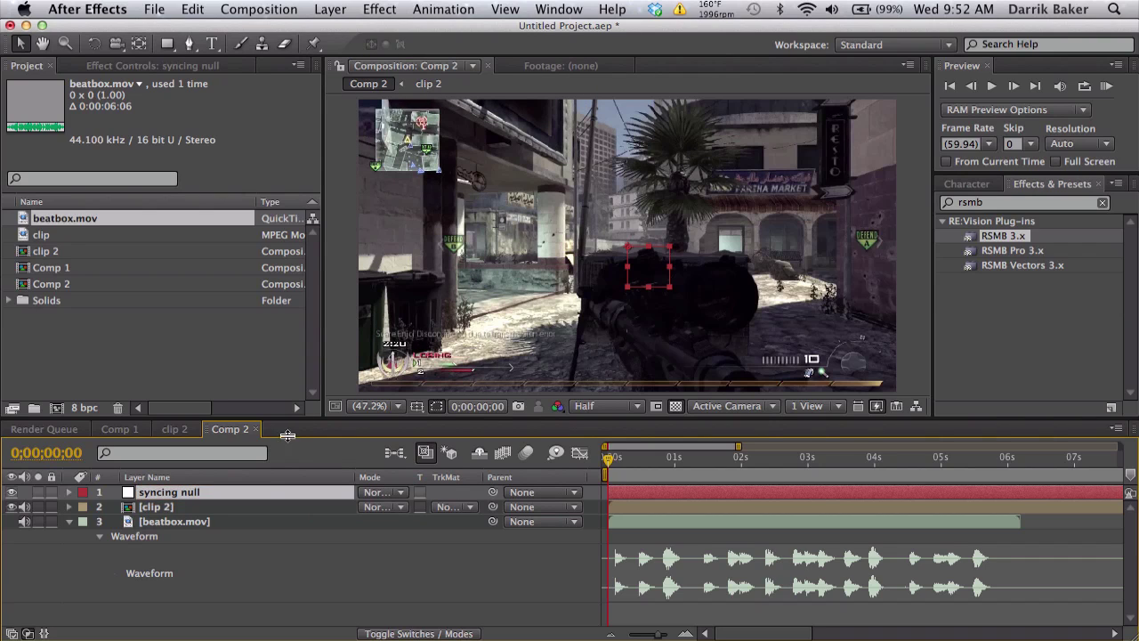
pyautogui.moveTo(241, 494); pyautogui.dragTo(241, 512)
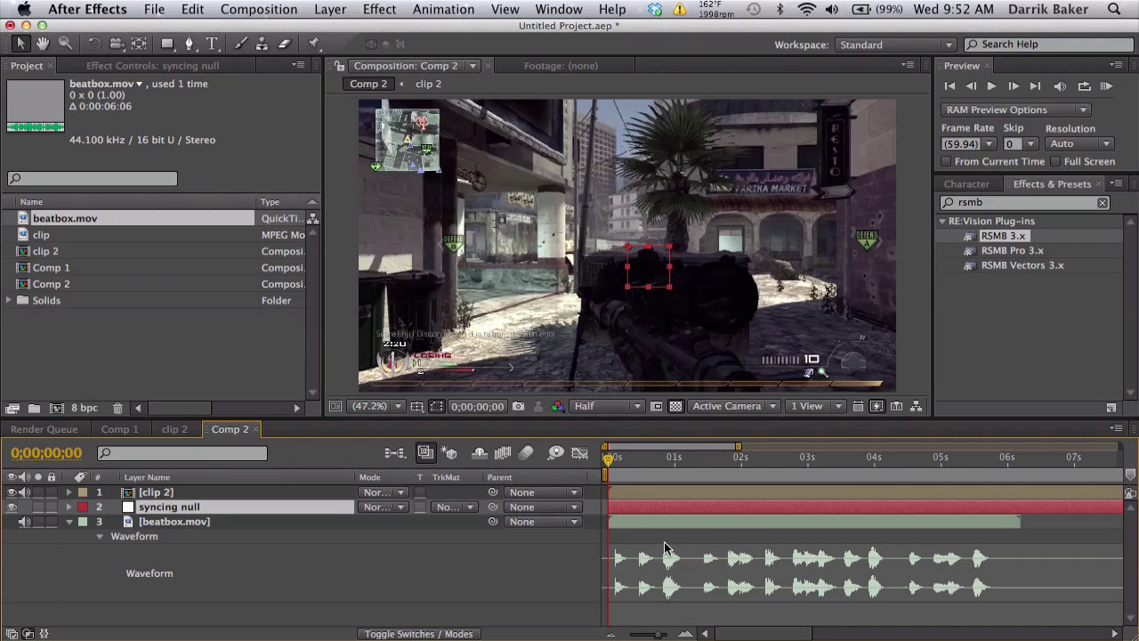
pyautogui.moveTo(616, 461); pyautogui.dragTo(670, 463)
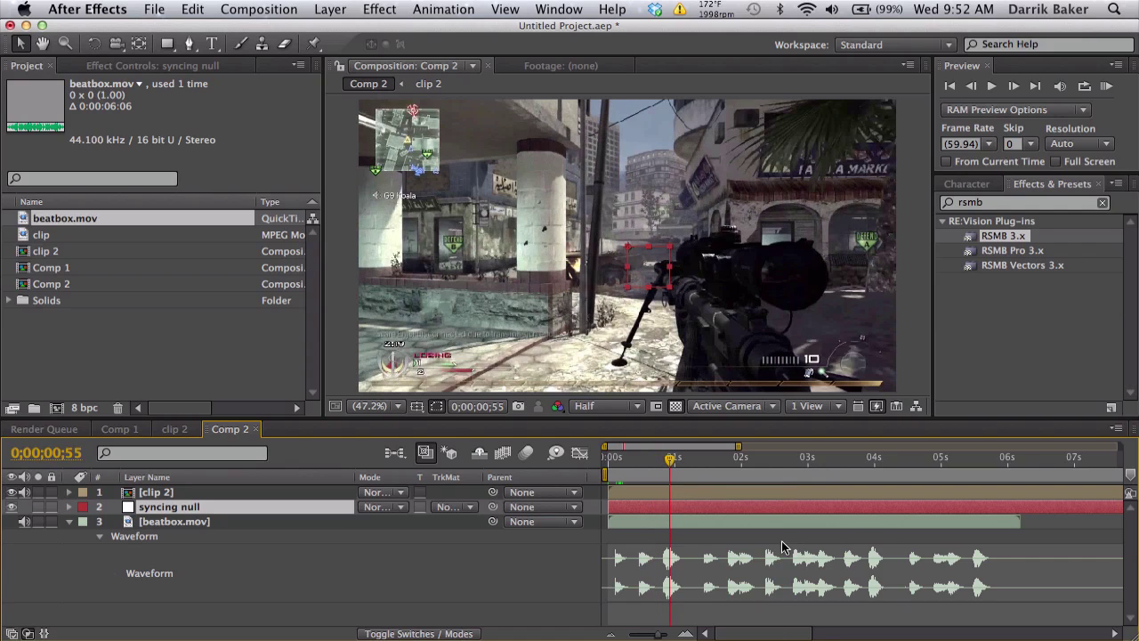
# Apply the Slider Control effect to the syncing null layer.
pyautogui.click(972, 207)
pyautogui.write('slide')
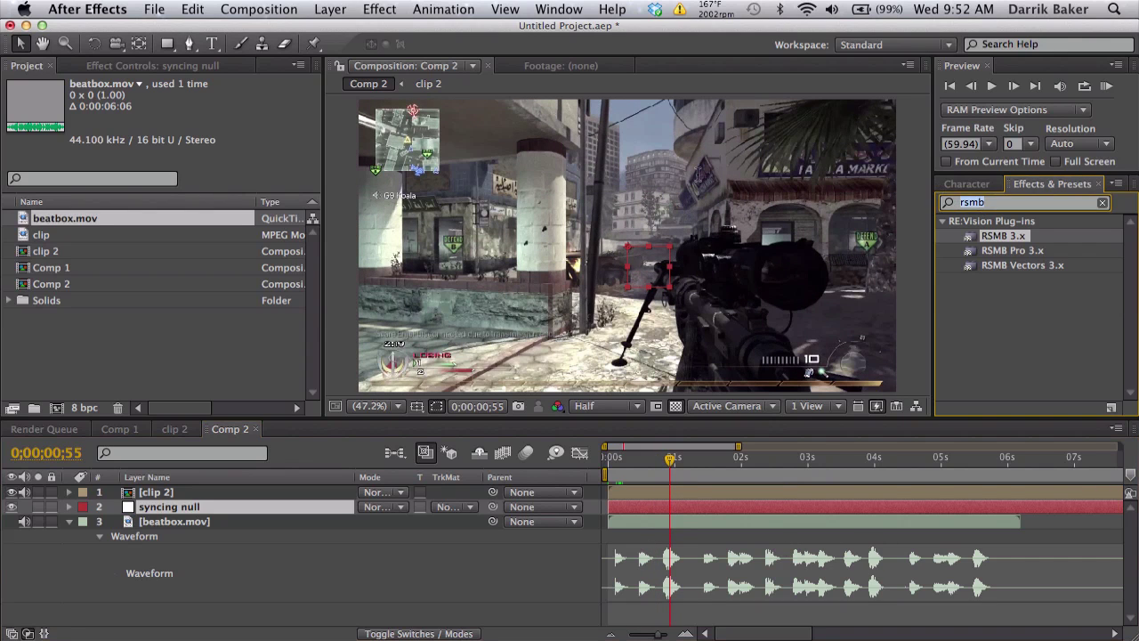
pyautogui.write('r')
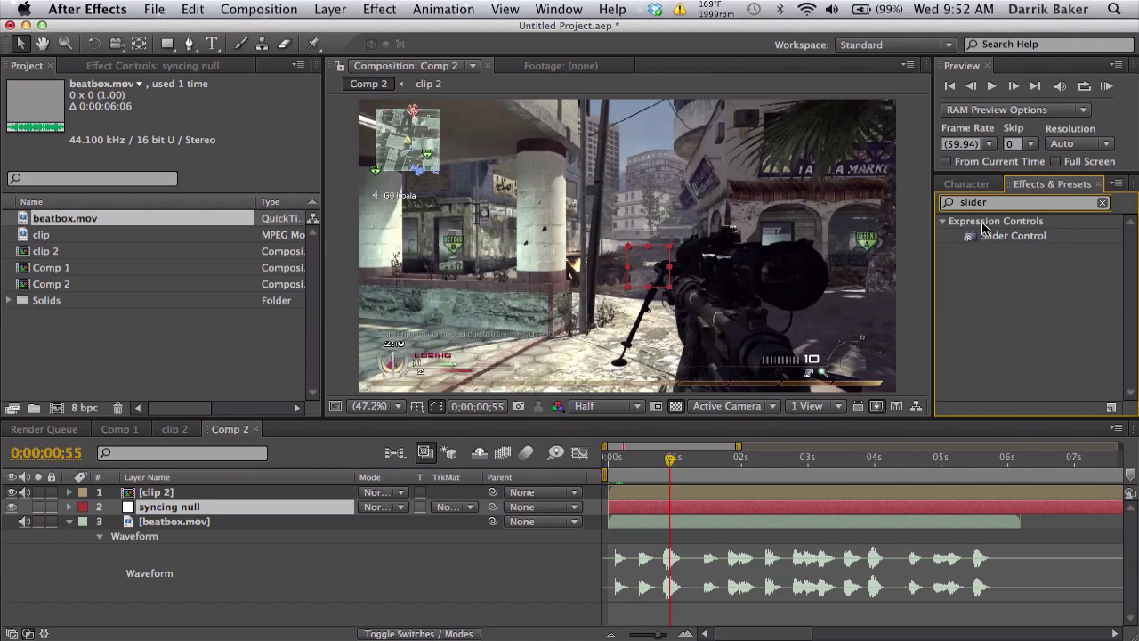
pyautogui.moveTo(991, 233); pyautogui.dragTo(305, 509)
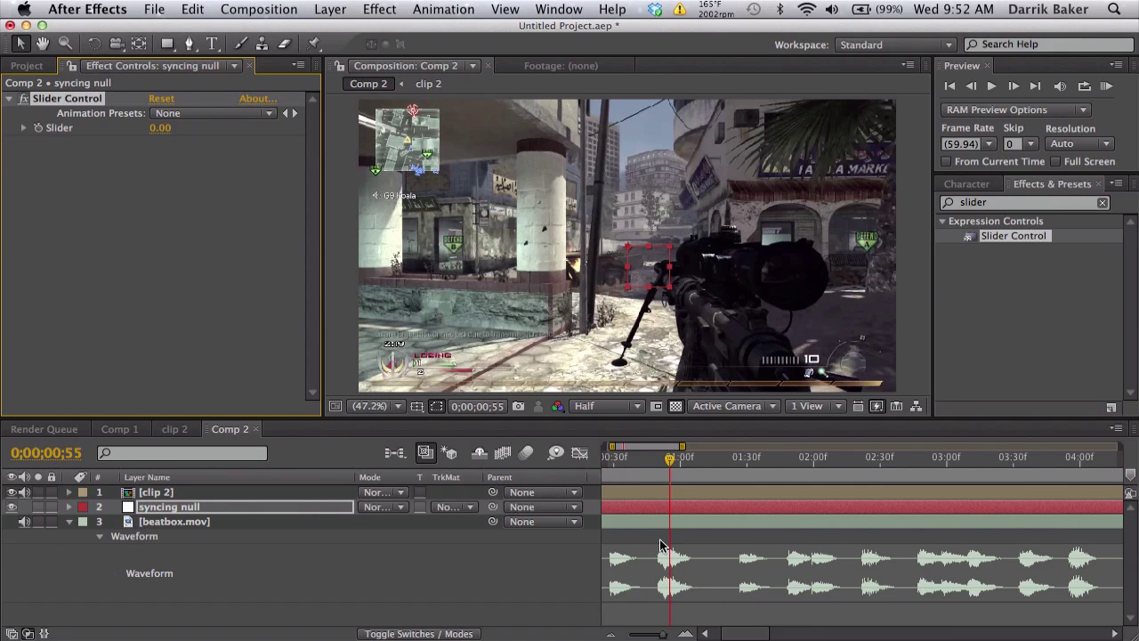
# Zoom to frame level and keyframe the Slider at 100 on frame 7.
pyautogui.press('=')
pyautogui.click(626, 458)
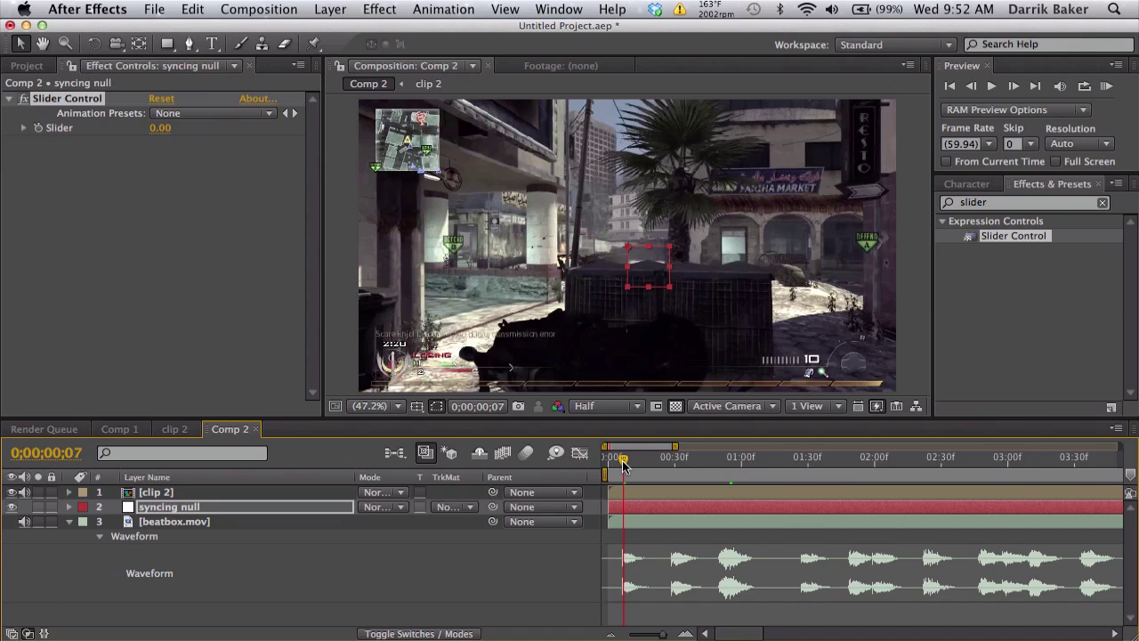
pyautogui.press('=')
pyautogui.press('=')
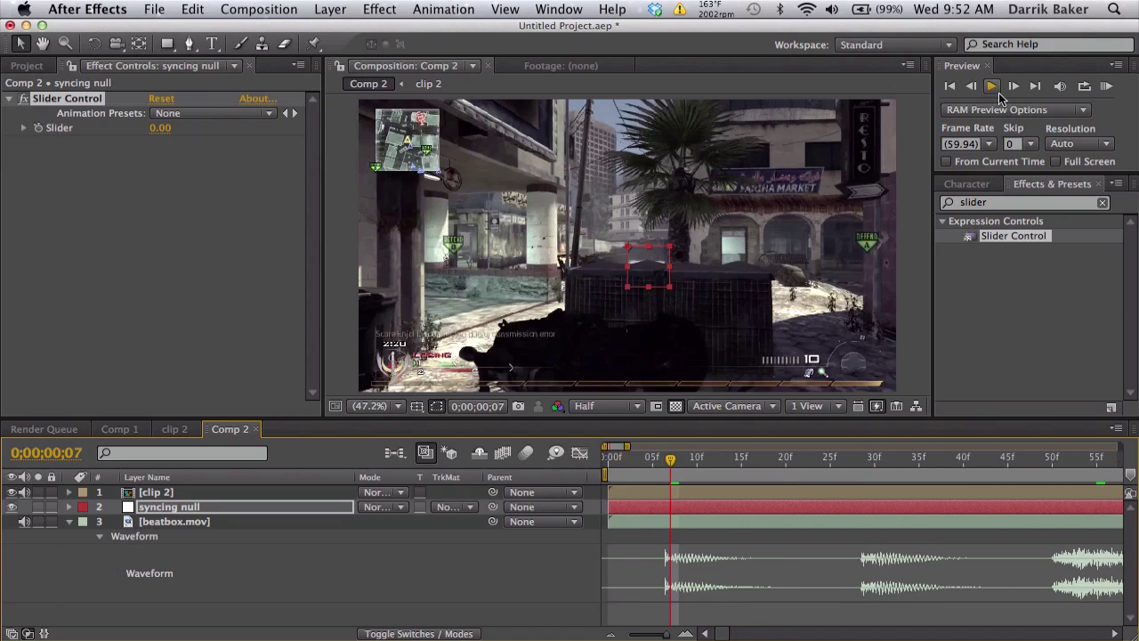
pyautogui.click(971, 85)
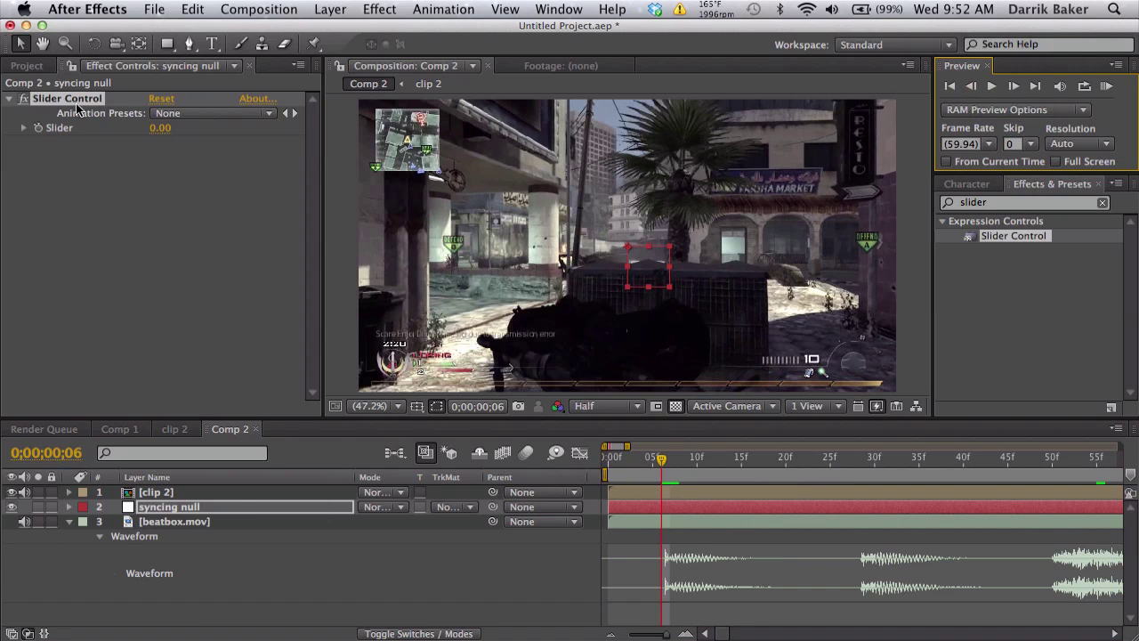
pyautogui.click(38, 131)
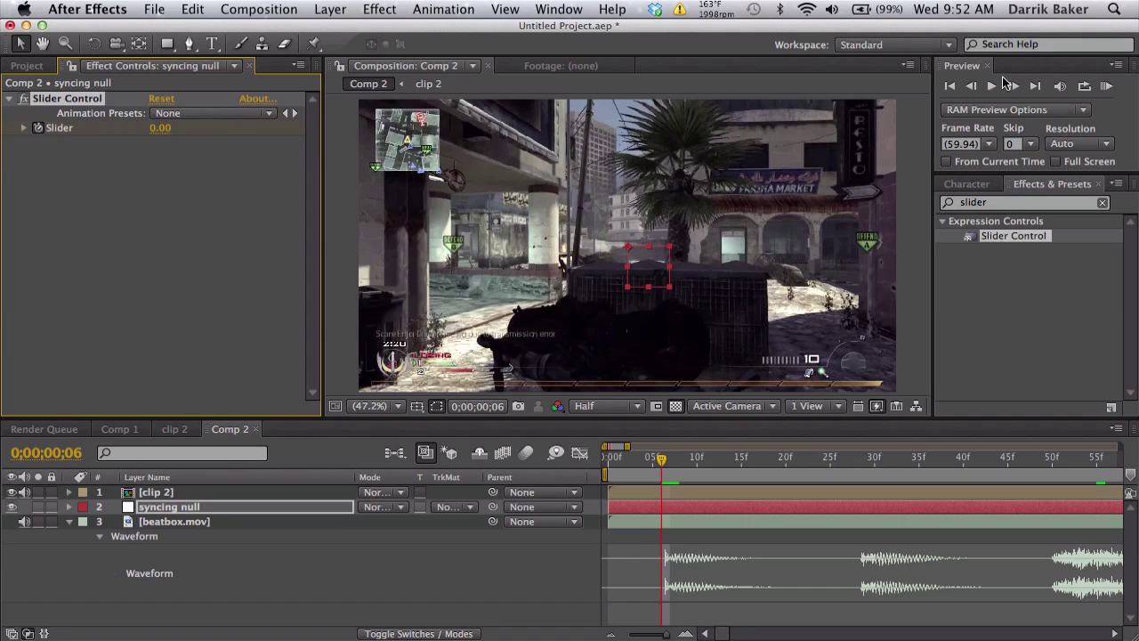
pyautogui.click(1012, 85)
pyautogui.click(1013, 86)
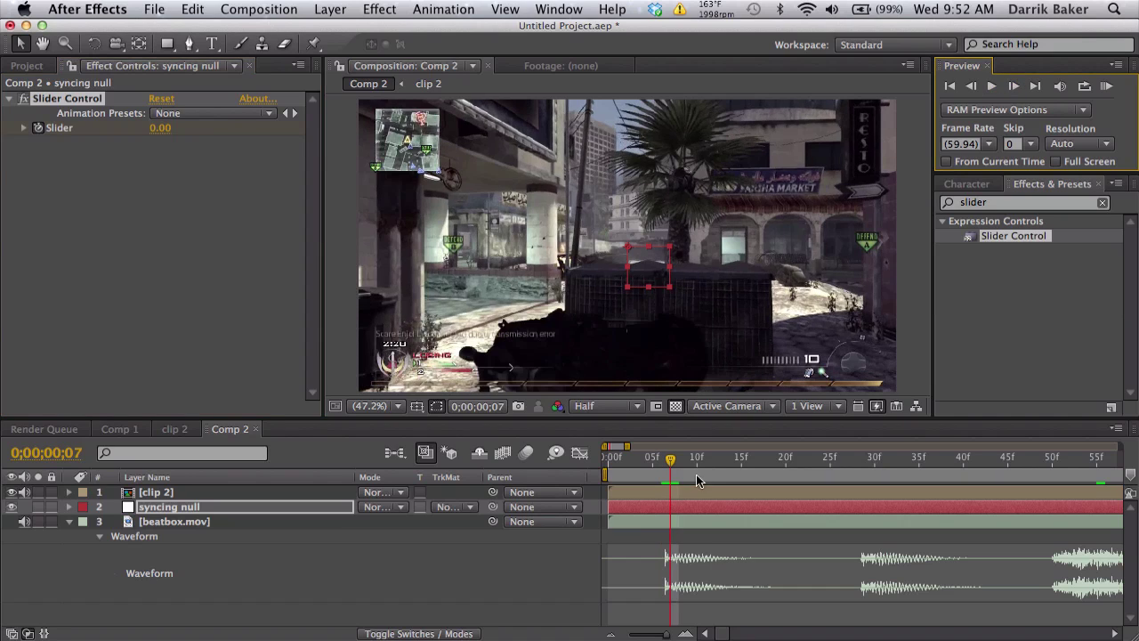
pyautogui.click(158, 129)
pyautogui.press('Return')
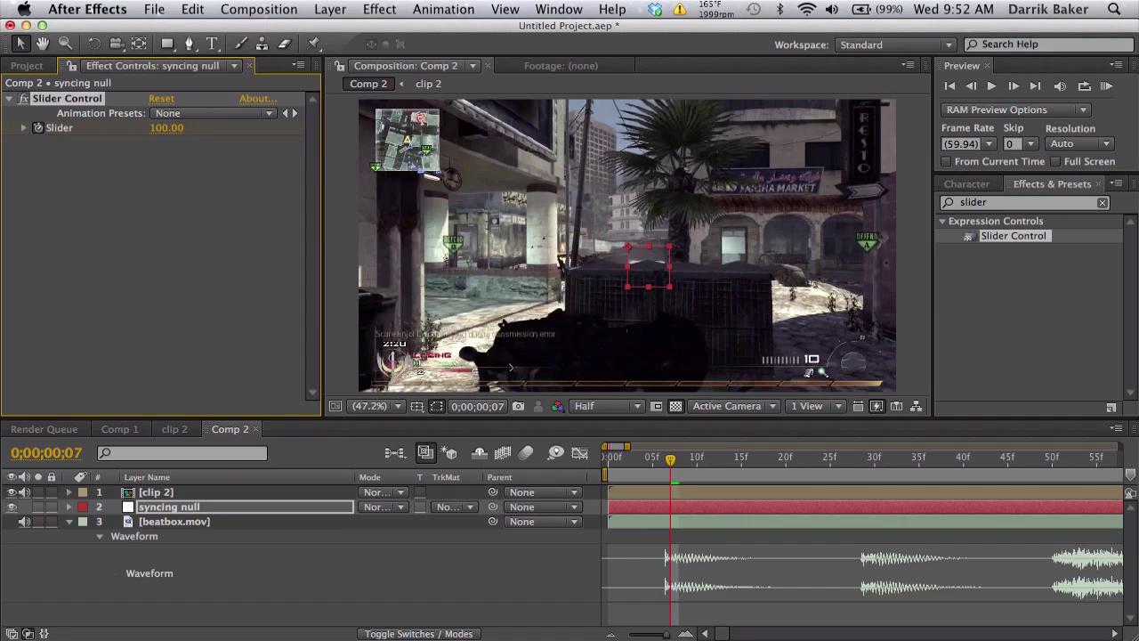
# Keyframe the Slider at 0 on frame 17 and reveal its keyframes with U.
pyautogui.click(1015, 87)
pyautogui.click(1014, 88)
pyautogui.click(1015, 88)
pyautogui.click(1015, 87)
pyautogui.click(1014, 87)
pyautogui.click(1014, 87)
pyautogui.click(1015, 87)
pyautogui.click(1014, 87)
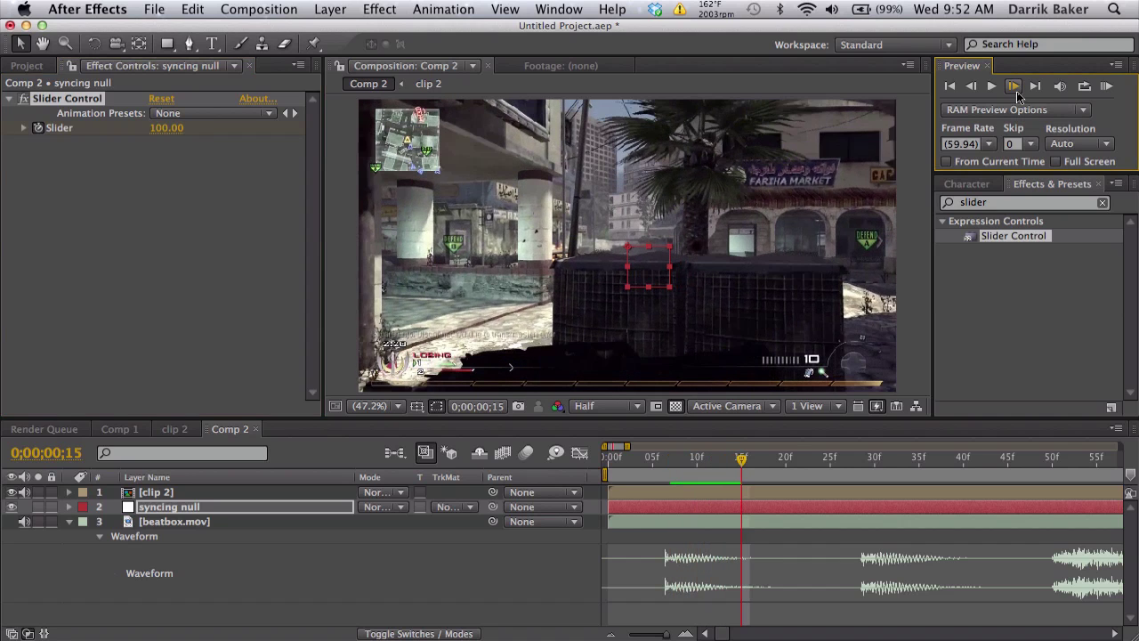
pyautogui.click(1015, 87)
pyautogui.click(1014, 87)
pyautogui.click(156, 129)
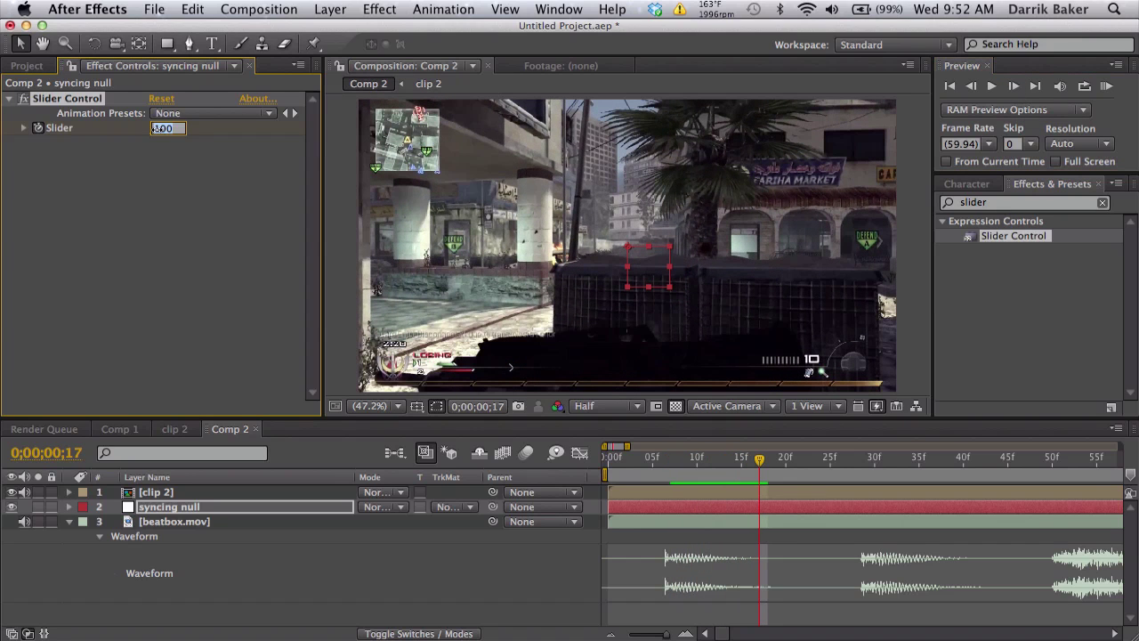
pyautogui.press('Return')
pyautogui.press('u')
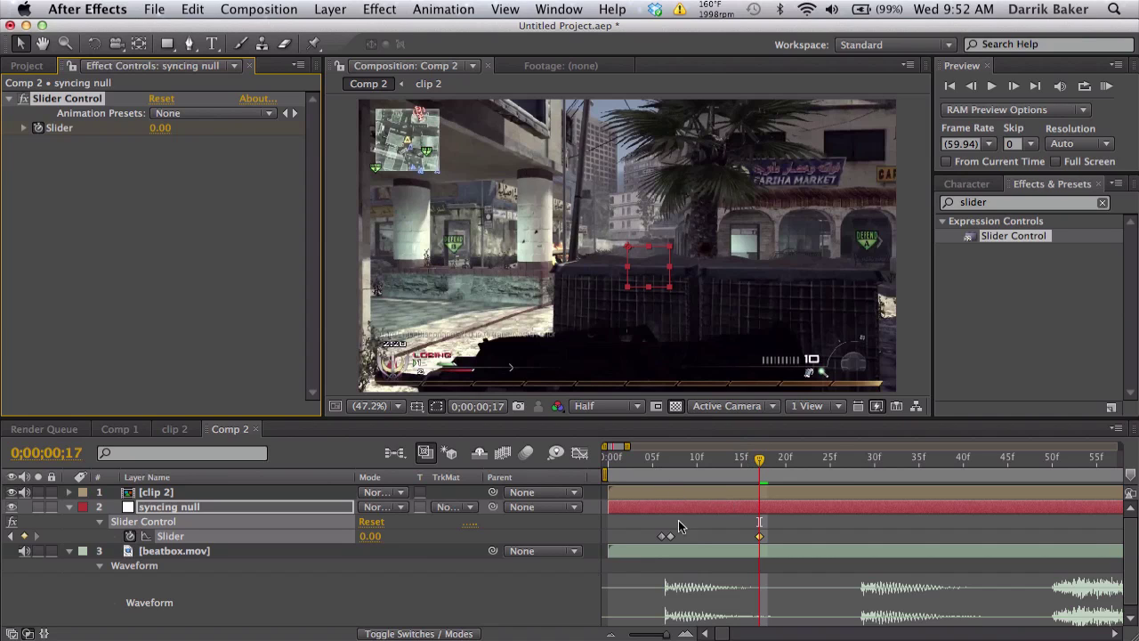
# Select the Slider's 100-to-0 keyframe pair and paste it on the beat at frame 28.
pyautogui.press('-')
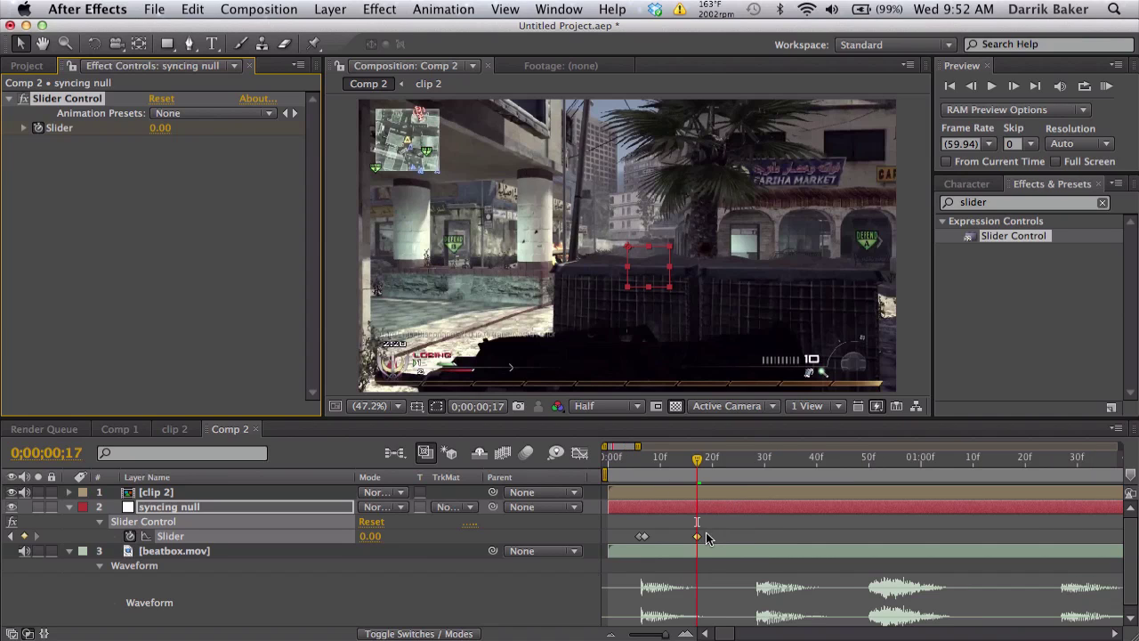
pyautogui.moveTo(709, 540); pyautogui.dragTo(623, 530)
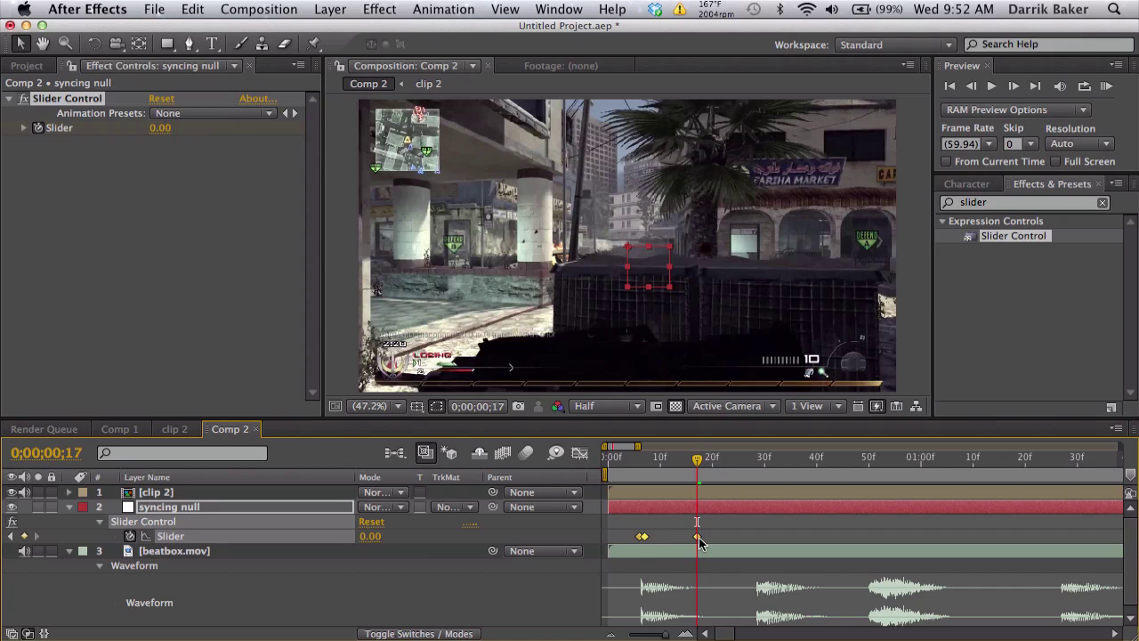
pyautogui.click(758, 458)
pyautogui.press('super+v')
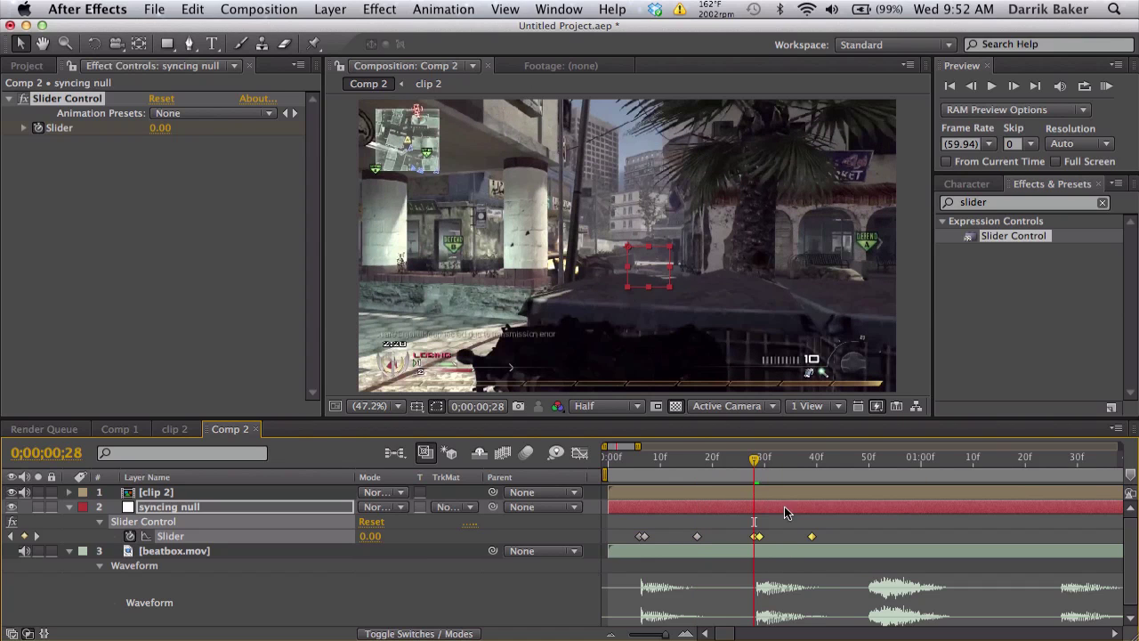
# Paste the keyframe pair on the beat after 1;26 and on 1;59.
pyautogui.moveTo(755, 458); pyautogui.dragTo(759, 458)
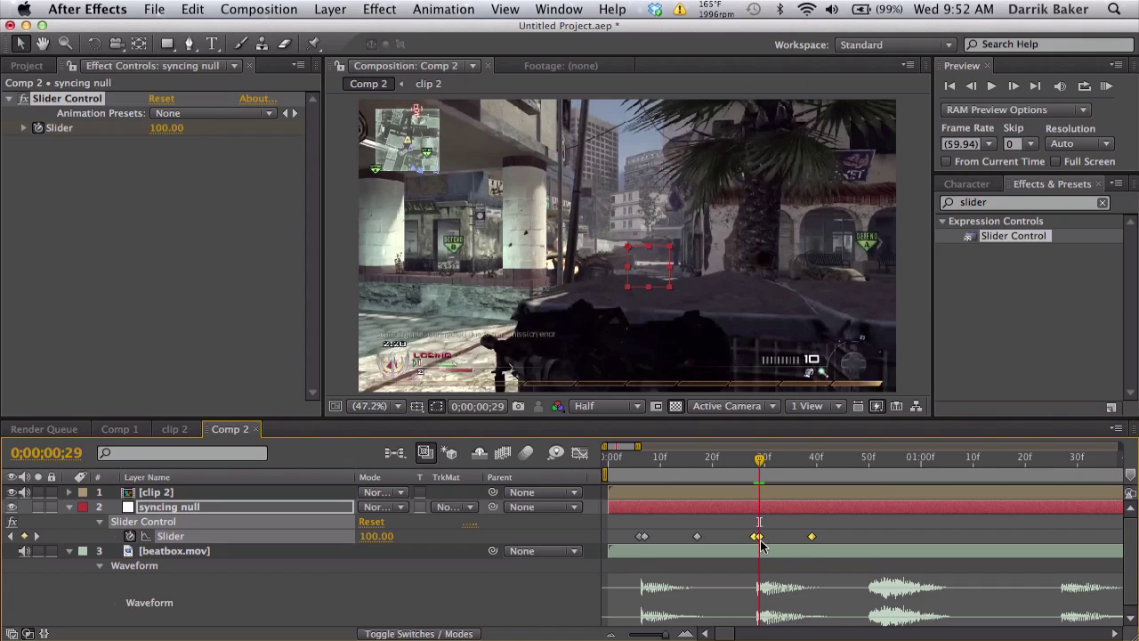
pyautogui.click(861, 456)
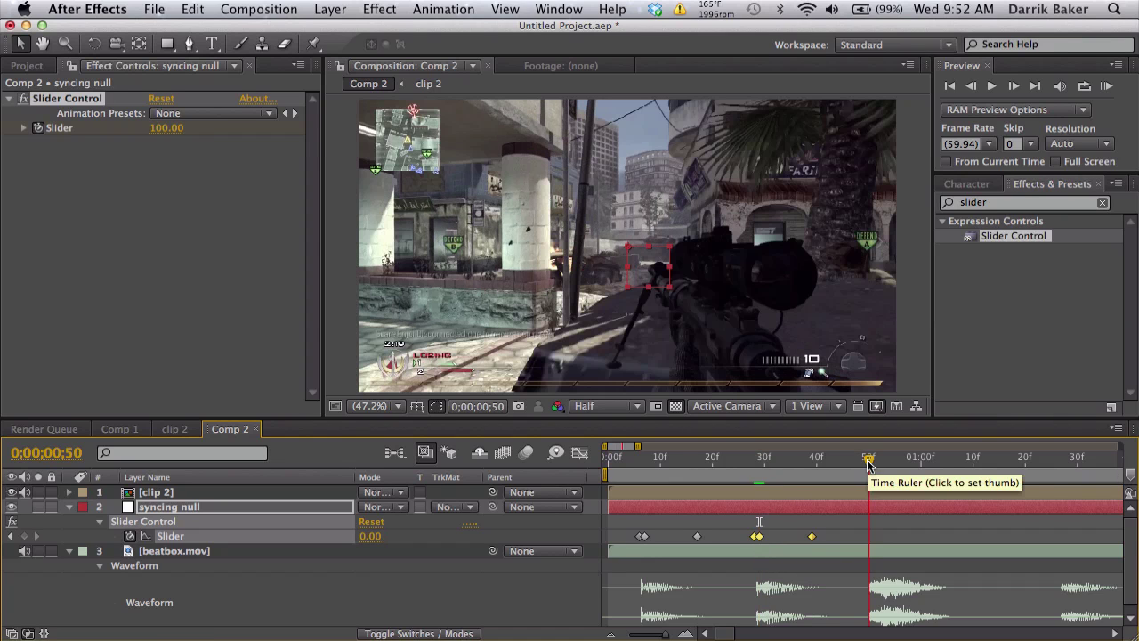
pyautogui.hscroll(3, 914, 512)
pyautogui.click(844, 459)
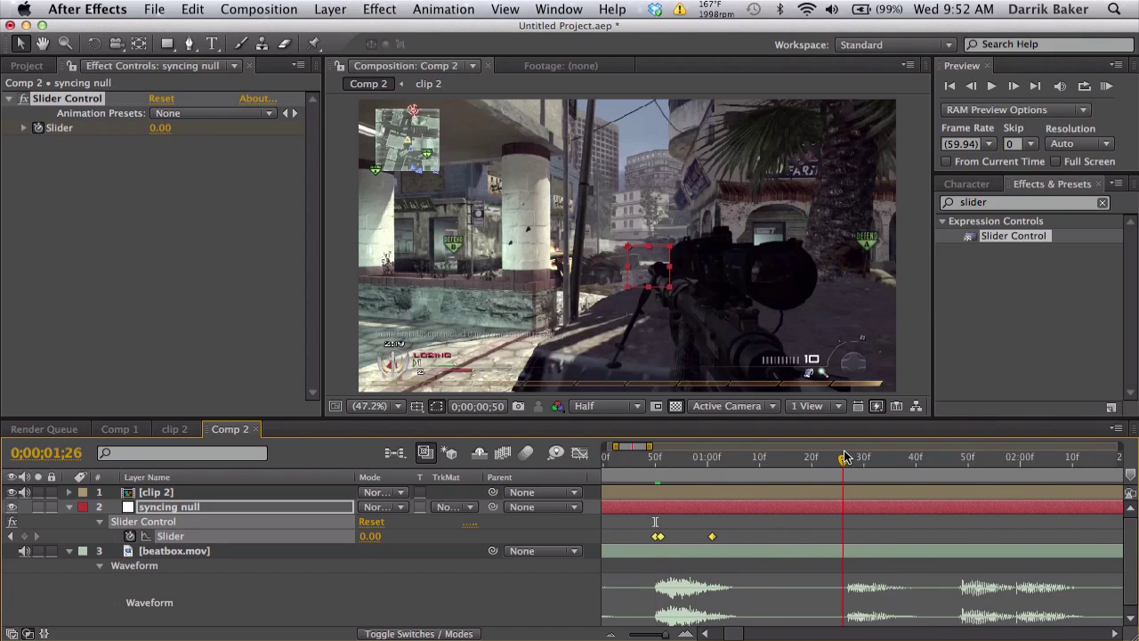
pyautogui.hscroll(4, 853, 463)
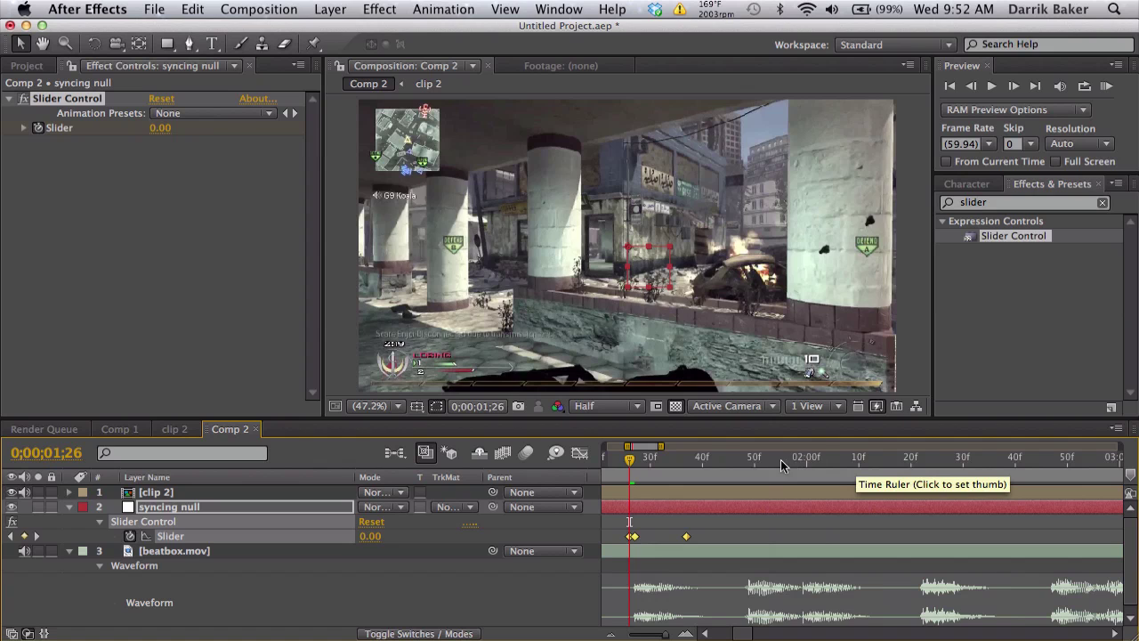
pyautogui.click(749, 458)
pyautogui.press('super+v')
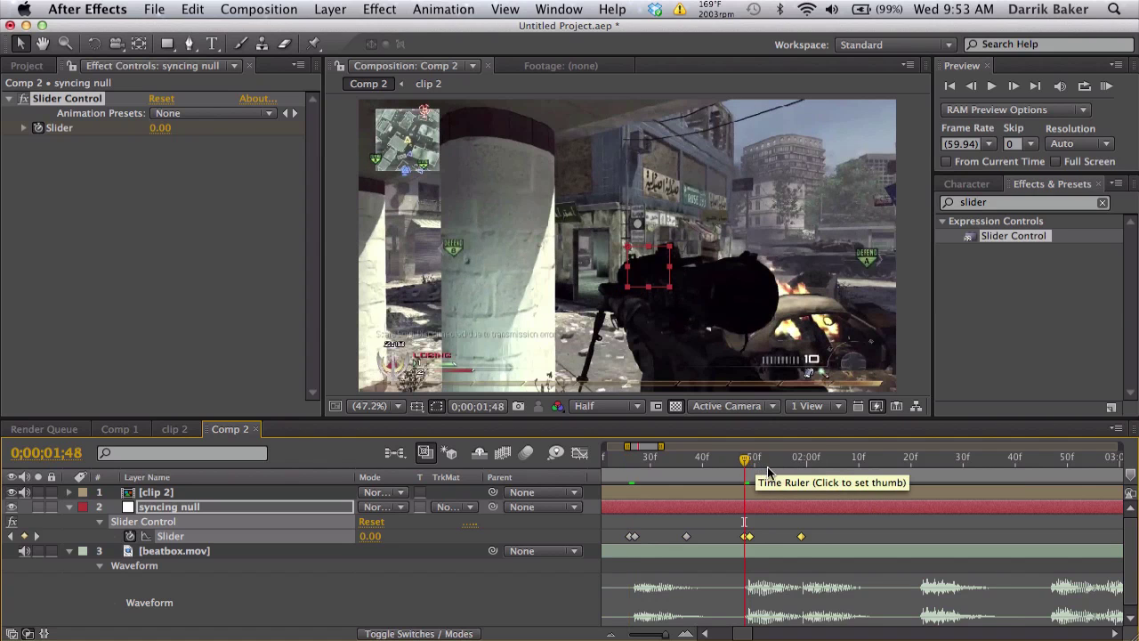
pyautogui.click(801, 459)
pyautogui.press('super+v')
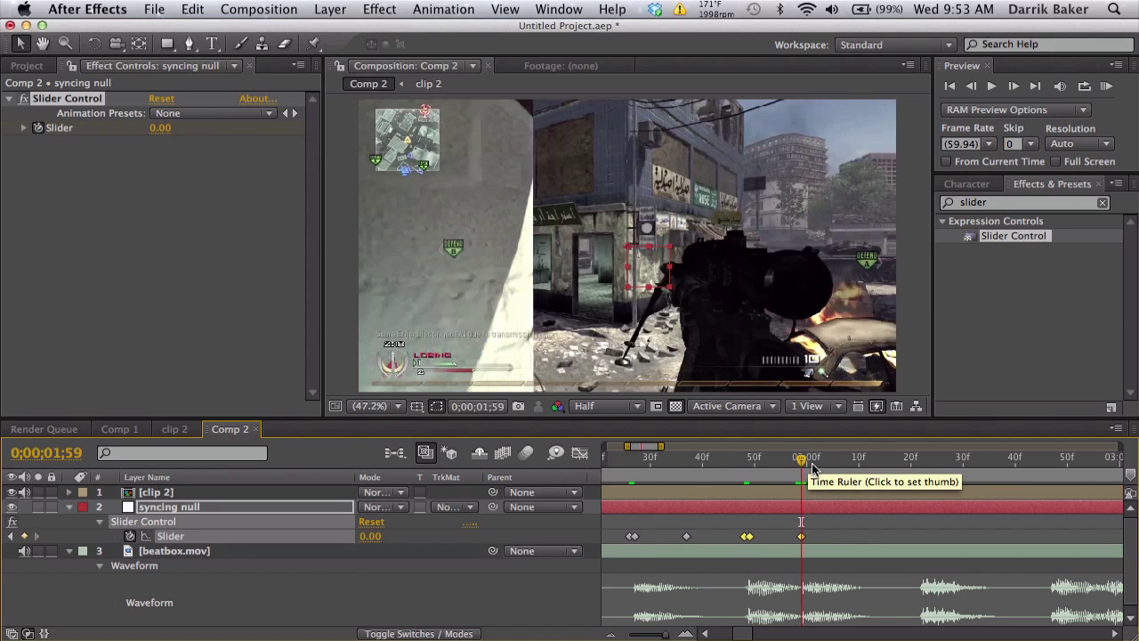
# Paste the keyframe pair on the beats at 2;22, 2;47 and 2;57.
pyautogui.click(919, 460)
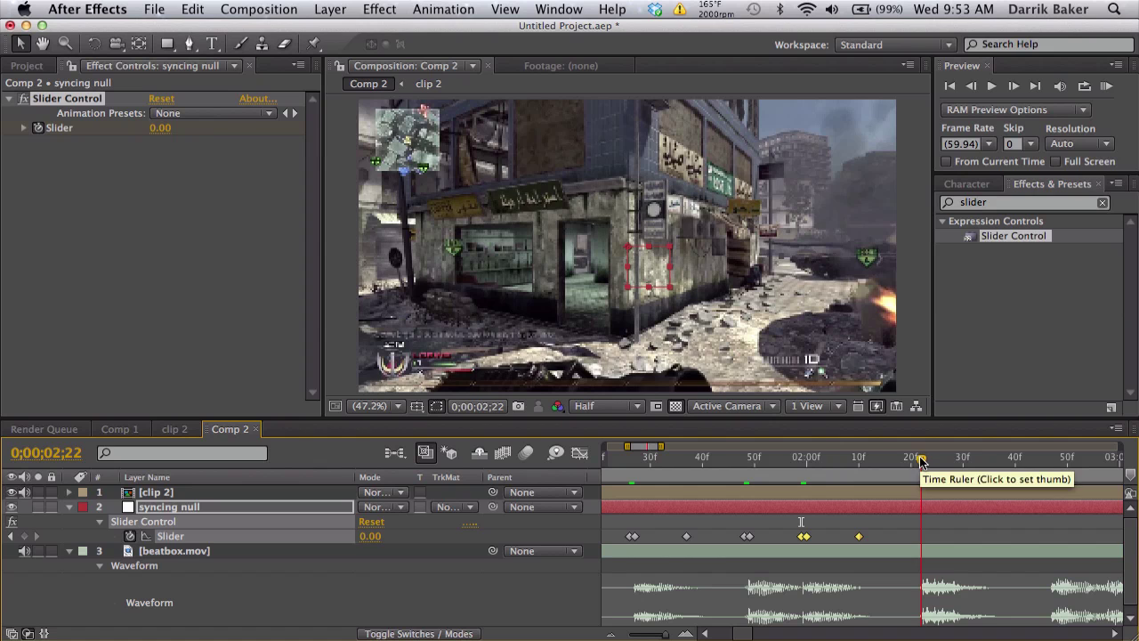
pyautogui.press('super+v')
pyautogui.hscroll(6, 890, 461)
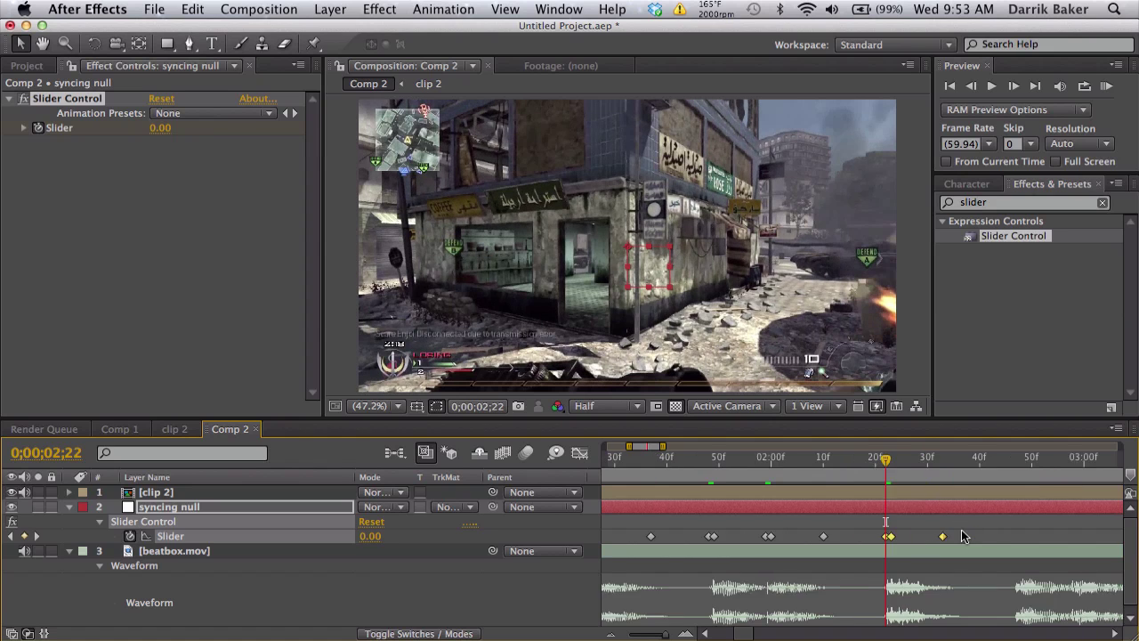
pyautogui.click(836, 459)
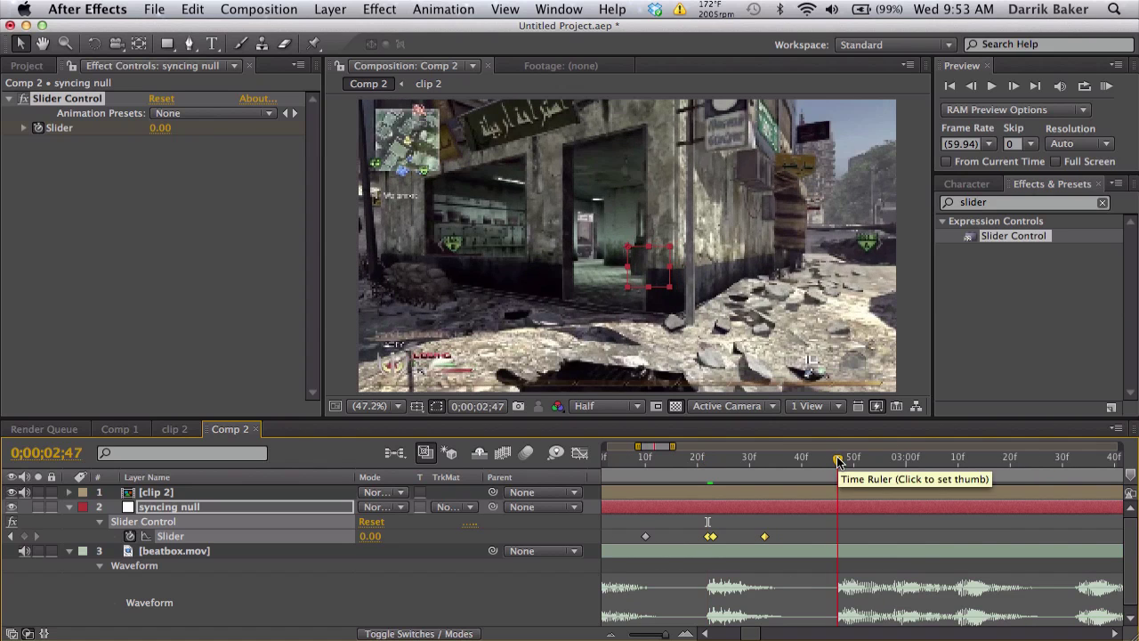
pyautogui.press('super+v')
pyautogui.click(895, 459)
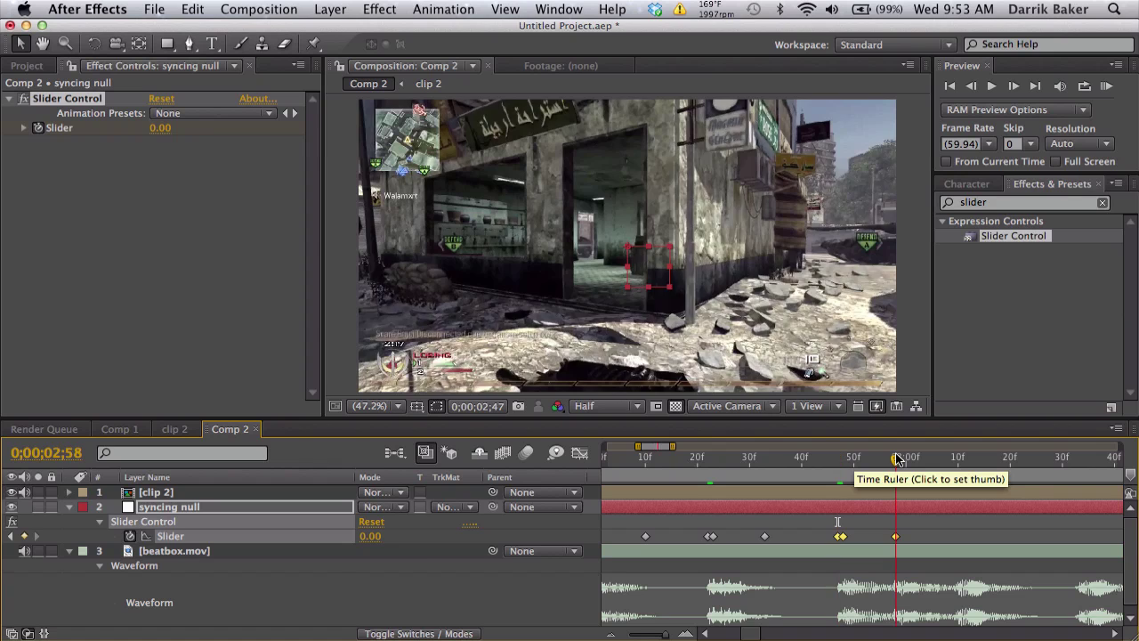
pyautogui.click(890, 459)
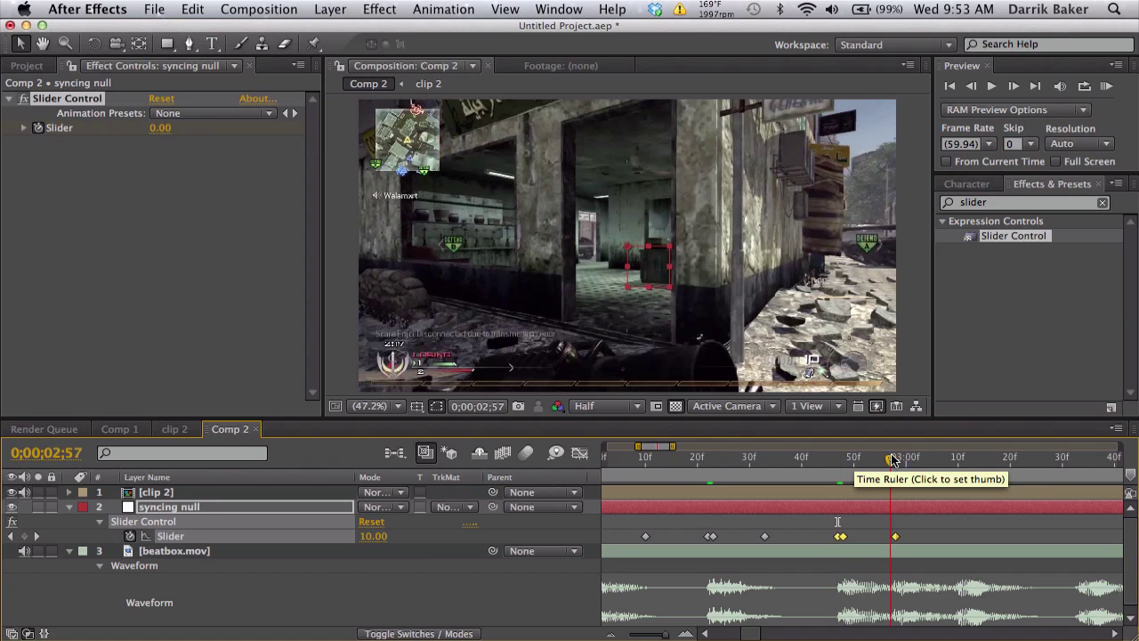
pyautogui.press('super+v')
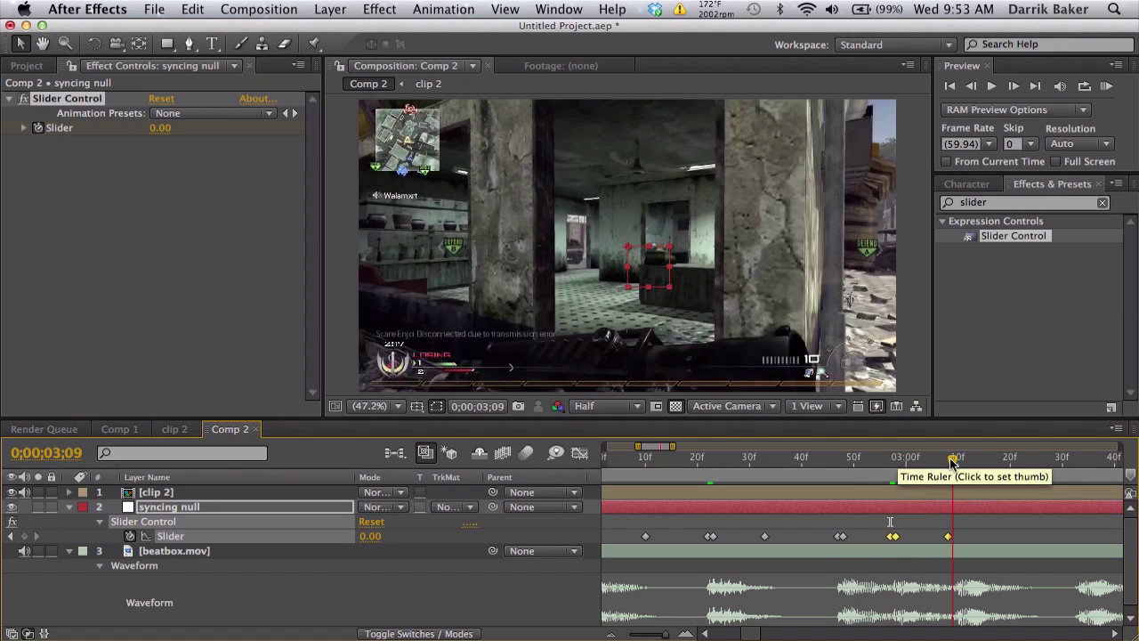
# Paste the keyframe pair on the beats at 3;33 and 4;32.
pyautogui.hscroll(5, 968, 531)
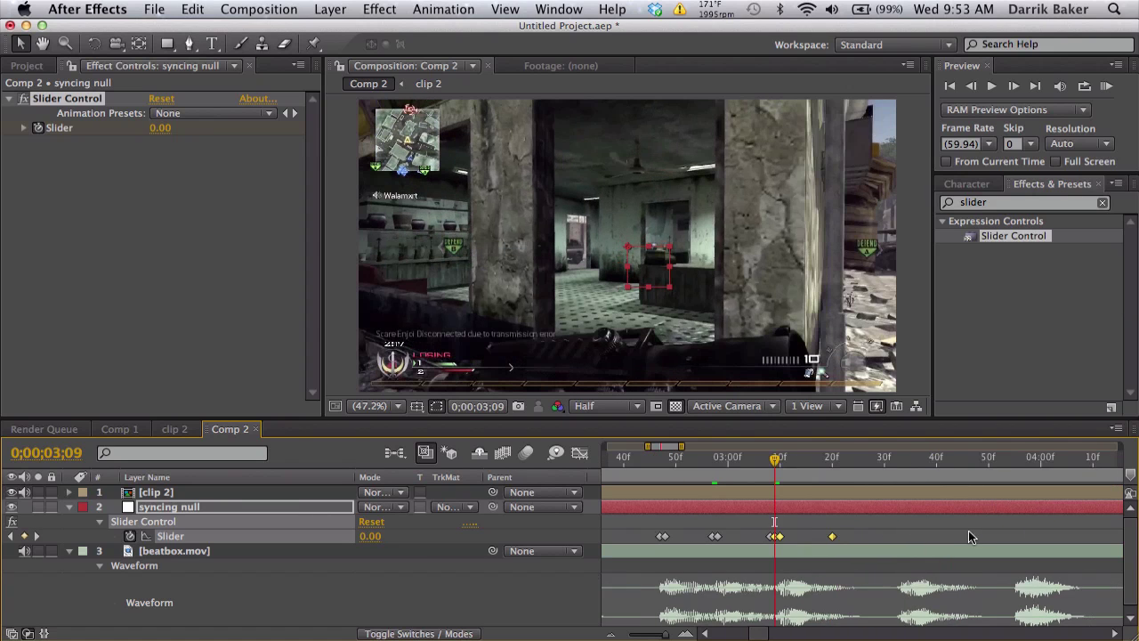
pyautogui.click(890, 459)
pyautogui.moveTo(890, 459); pyautogui.dragTo(900, 460)
pyautogui.press('super+v')
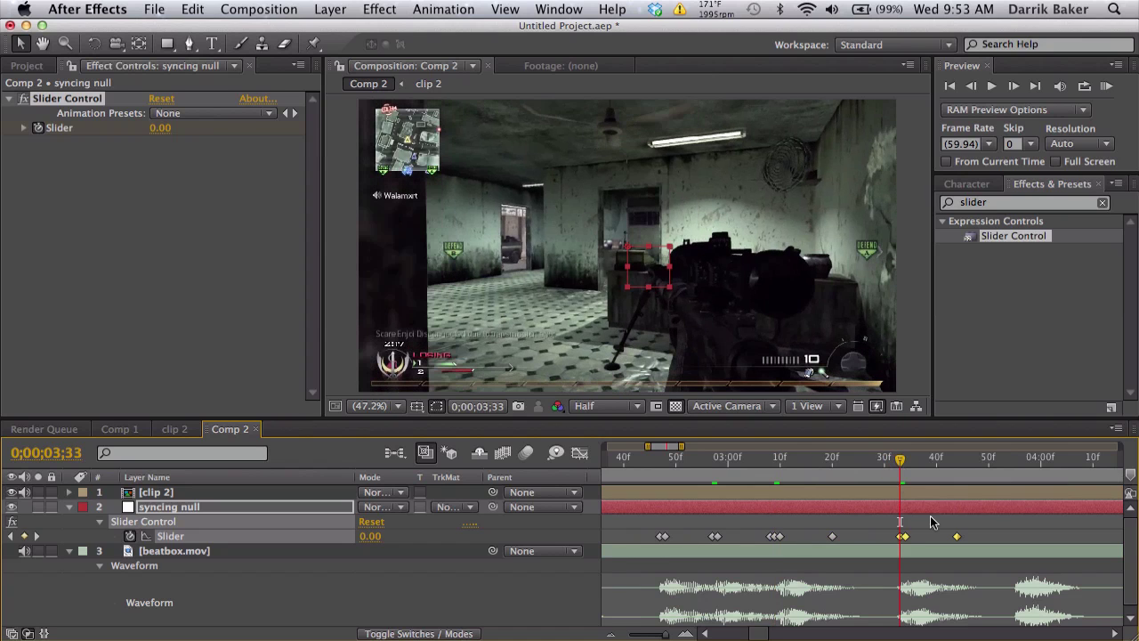
pyautogui.hscroll(4, 930, 515)
pyautogui.click(872, 459)
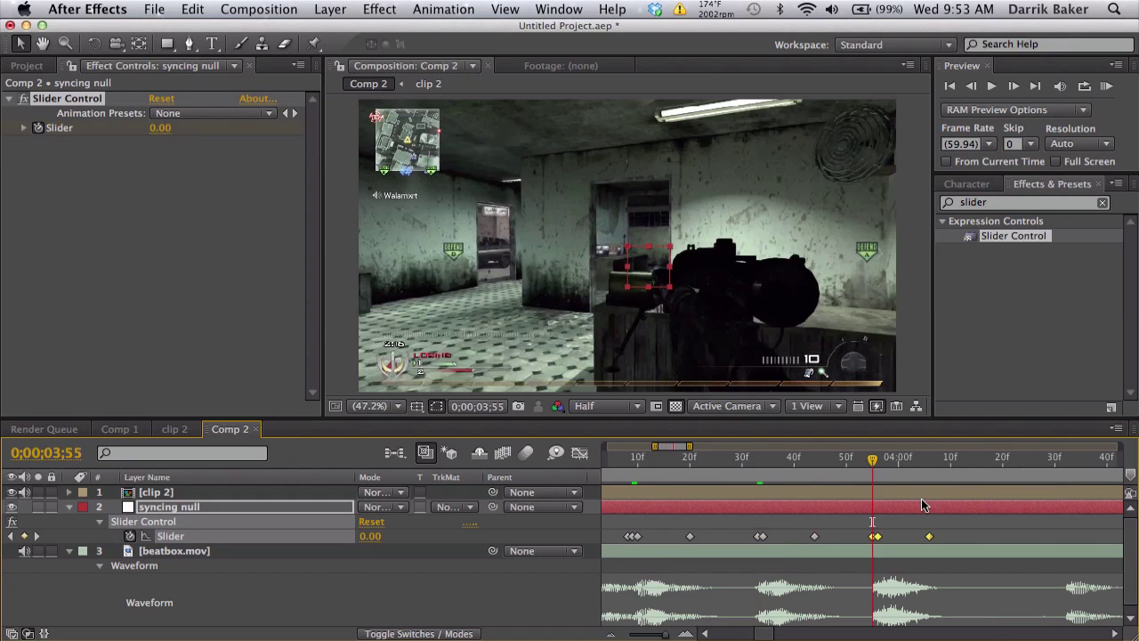
pyautogui.hscroll(5, 923, 506)
pyautogui.click(853, 461)
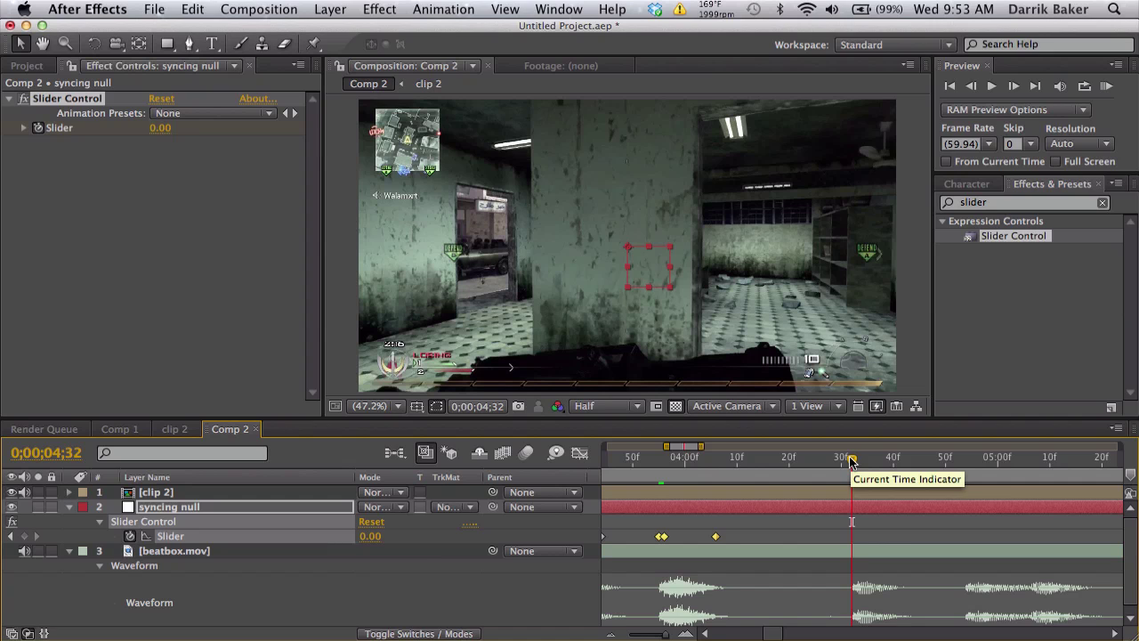
pyautogui.press('super+v')
# Paste the keyframe pair at 4;53, 5;06 and 5;29, then zoom the timeline out.
pyautogui.click(967, 466)
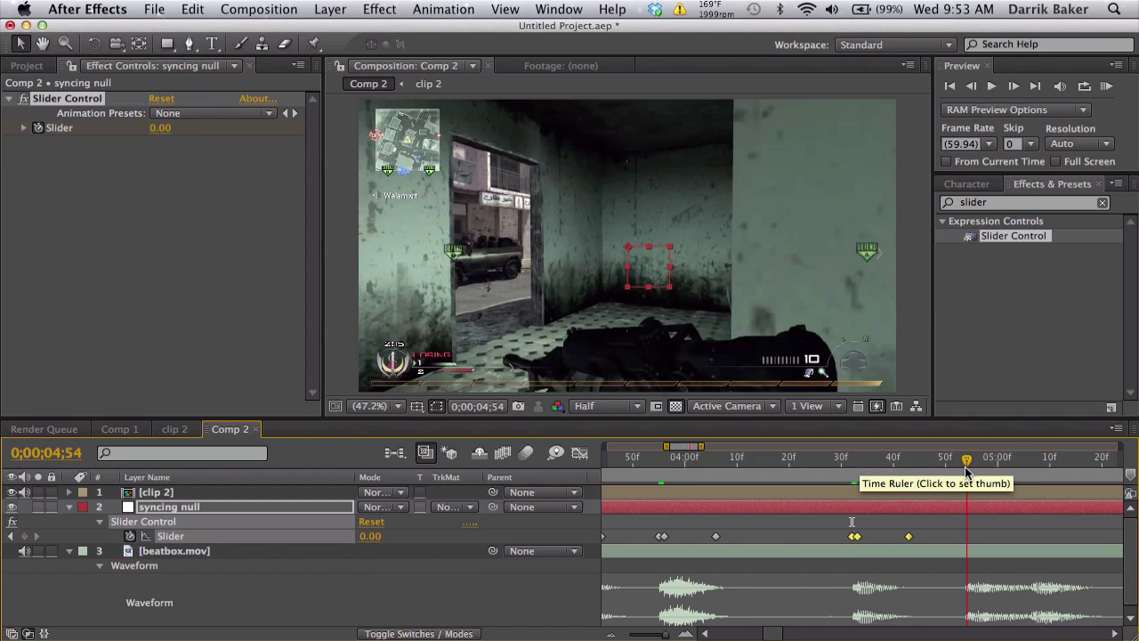
pyautogui.press('pageup')
pyautogui.press('super+v')
pyautogui.hscroll(5, 993, 531)
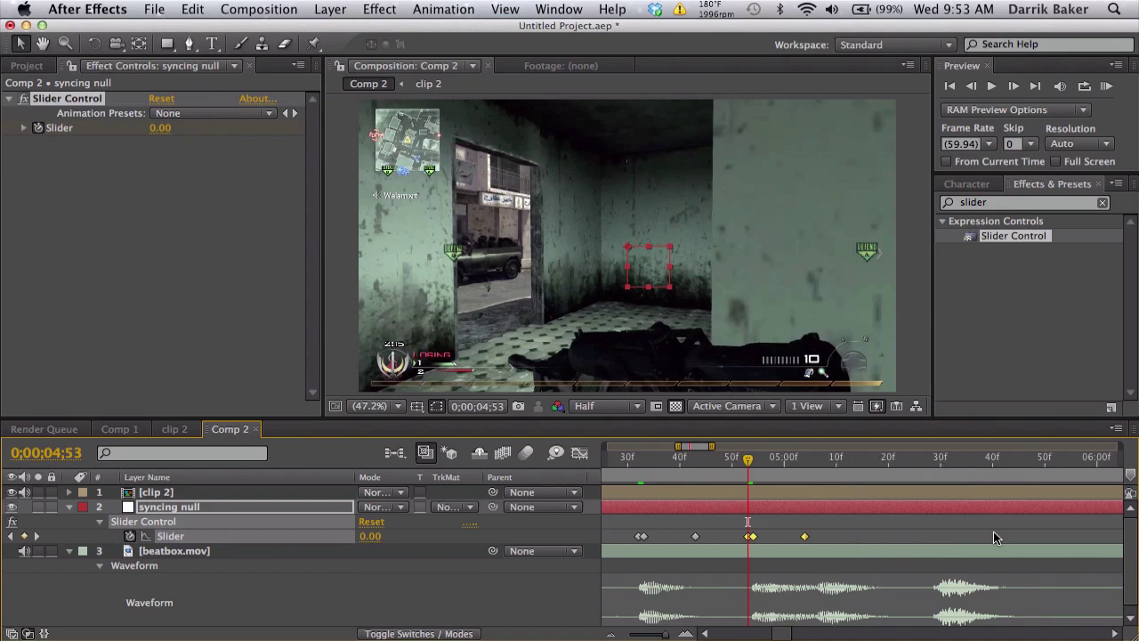
pyautogui.click(817, 455)
pyautogui.press('super+v')
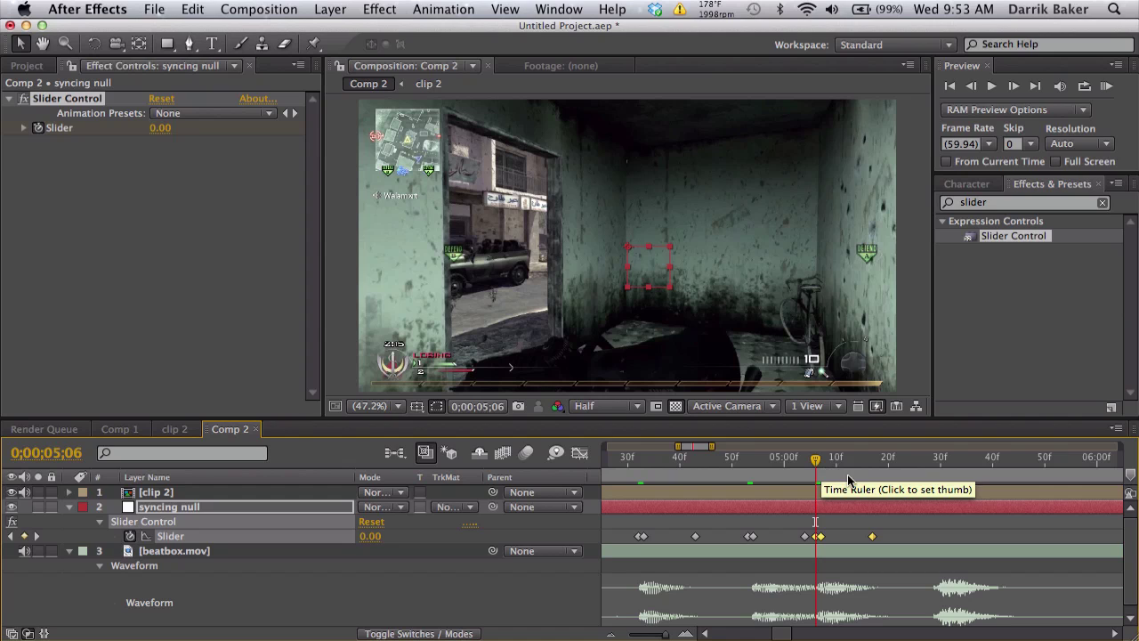
pyautogui.click(936, 463)
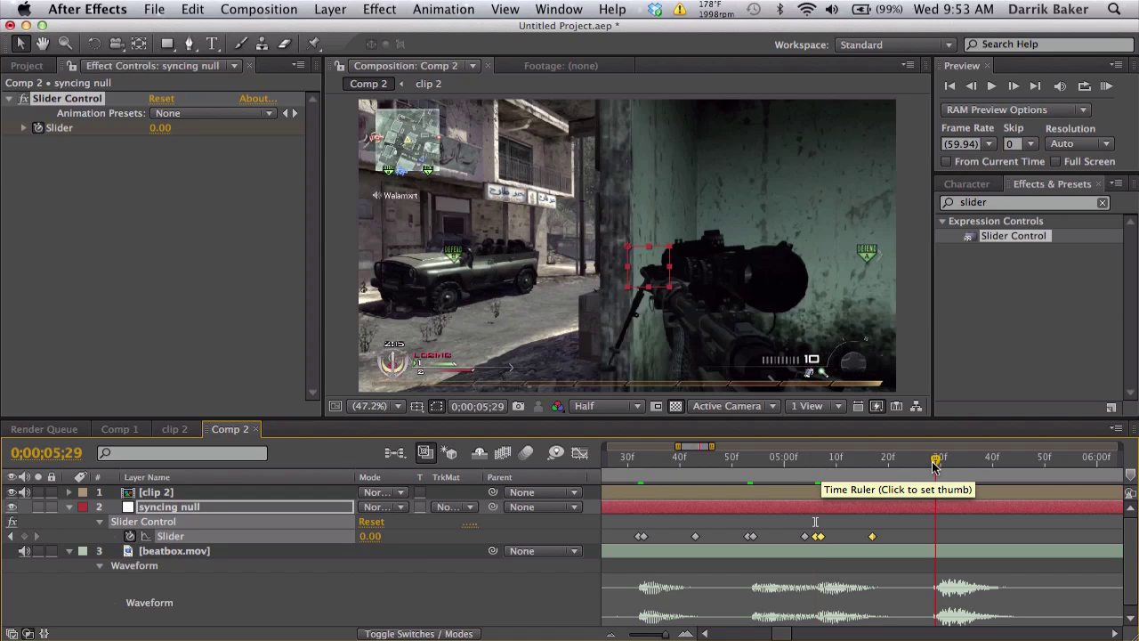
pyautogui.press('super+v')
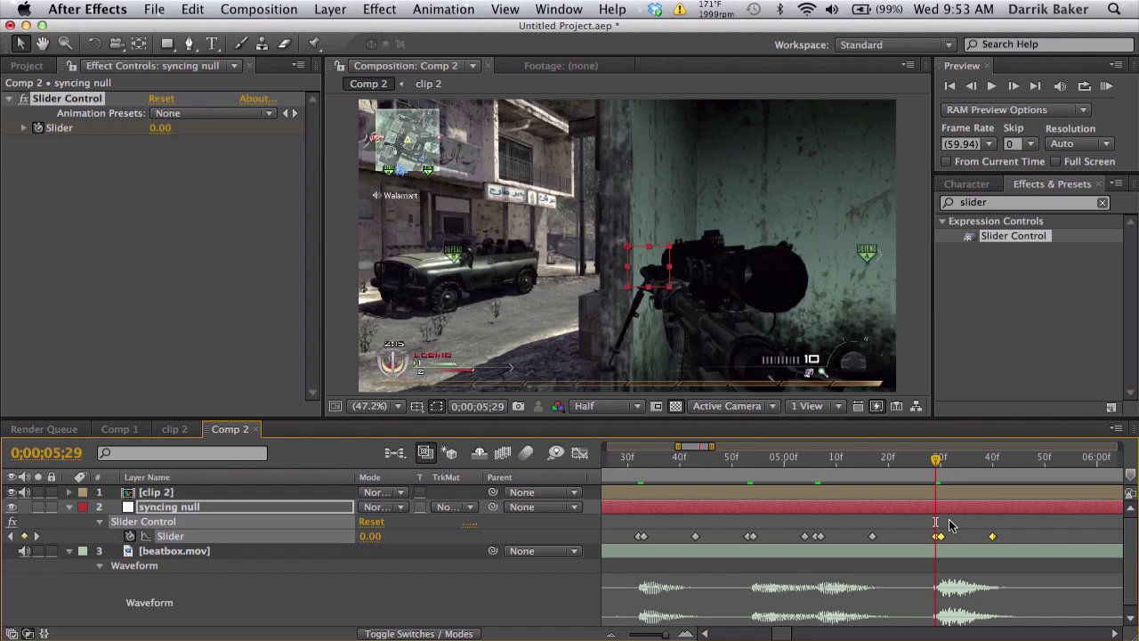
pyautogui.press('-')
pyautogui.press('-')
pyautogui.hscroll(-3, 948, 525)
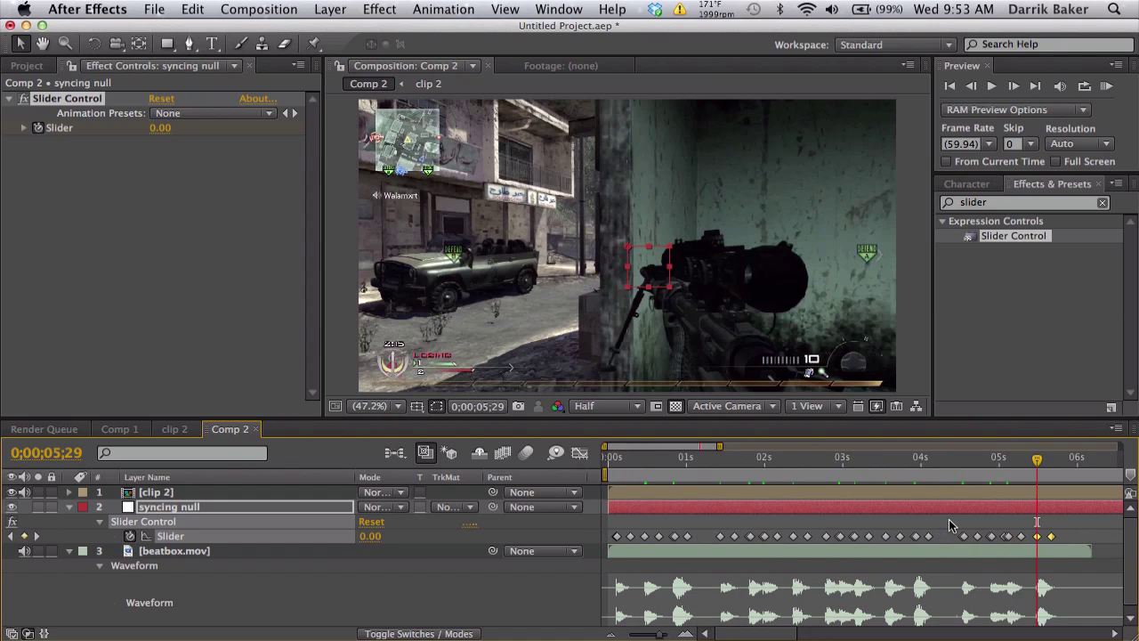
pyautogui.press('-')
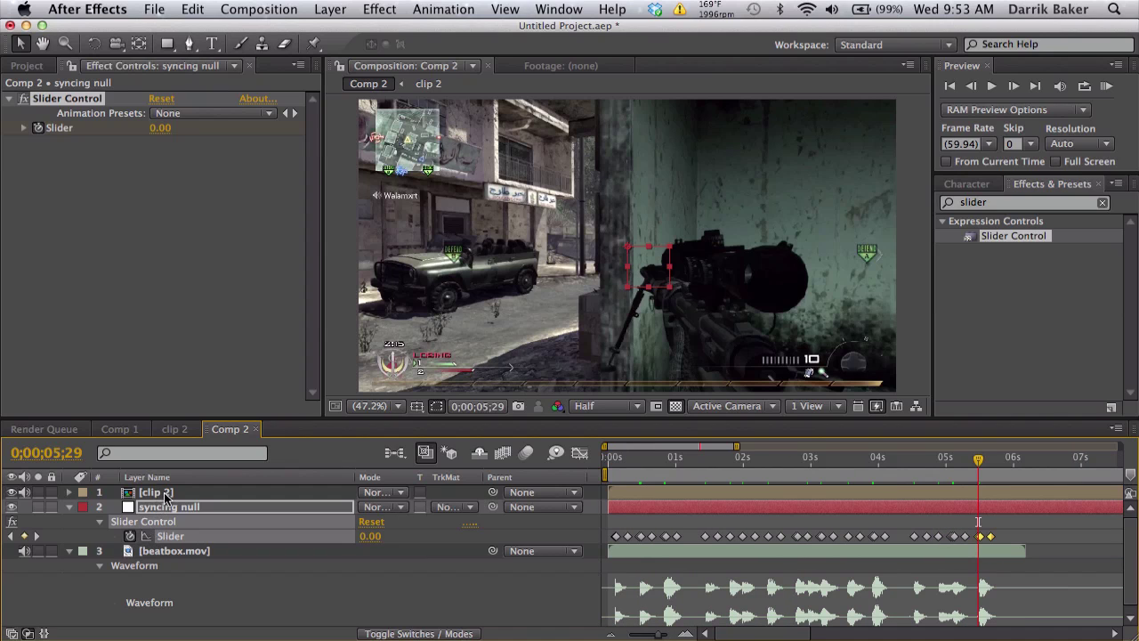
pyautogui.click(579, 454)
pyautogui.press('=')
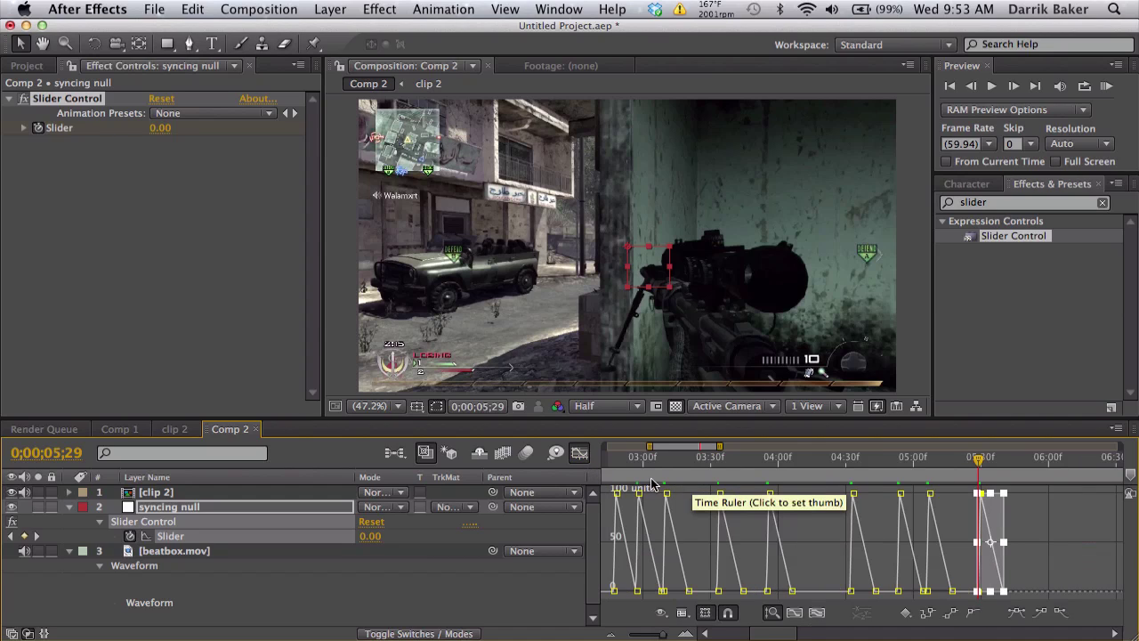
pyautogui.moveTo(655, 459); pyautogui.dragTo(832, 457)
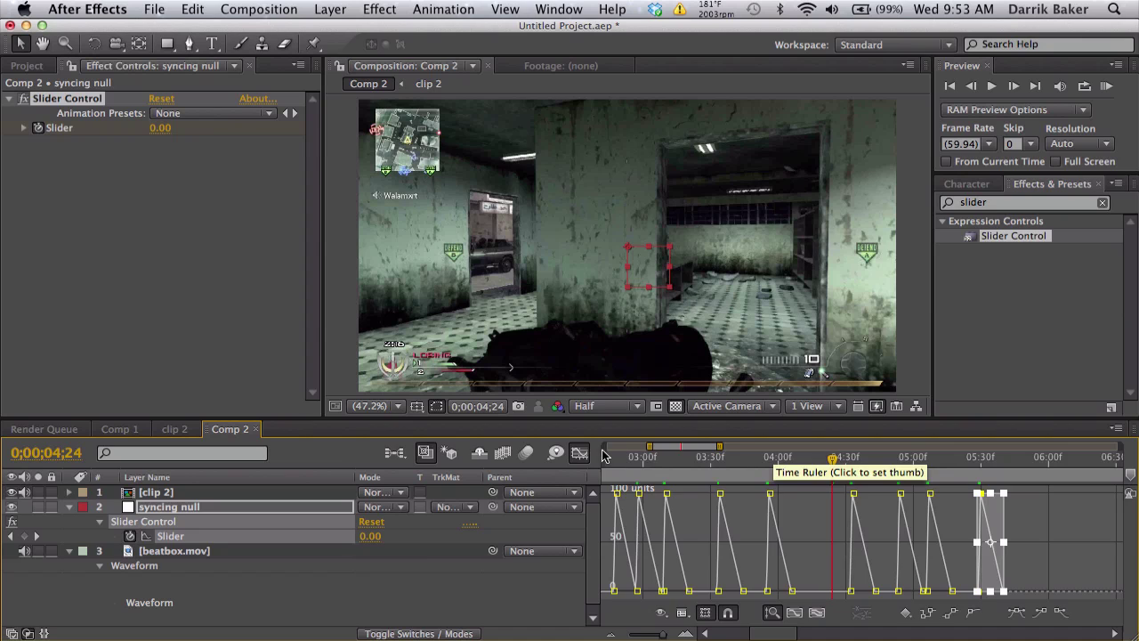
pyautogui.click(579, 454)
pyautogui.click(464, 595)
pyautogui.hscroll(-10, 463, 596)
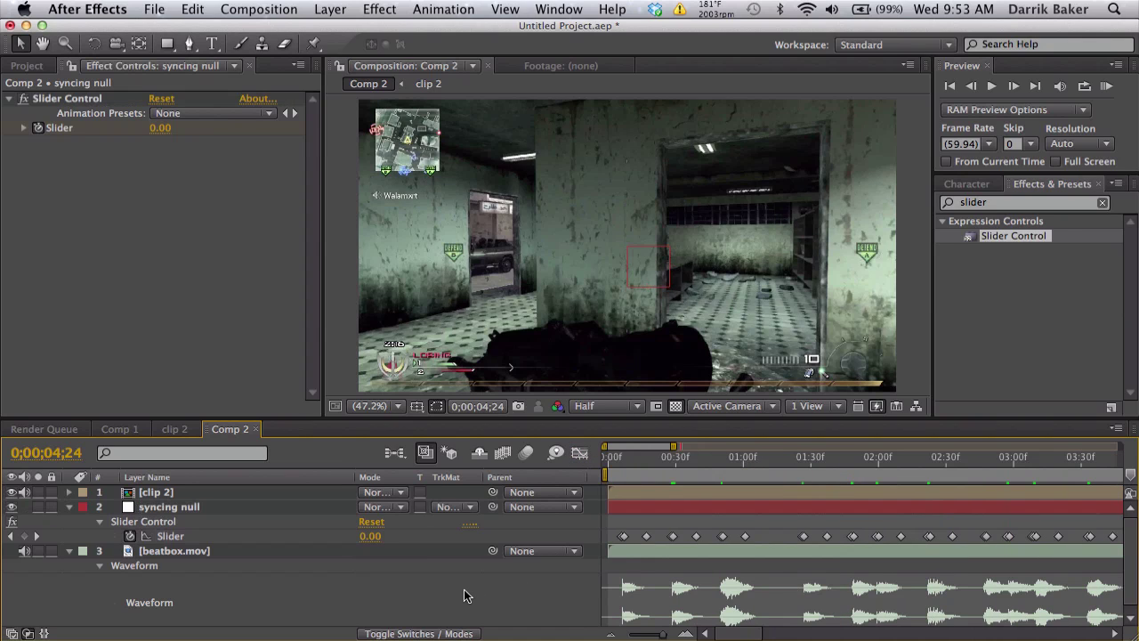
pyautogui.scroll(-3, 463, 595)
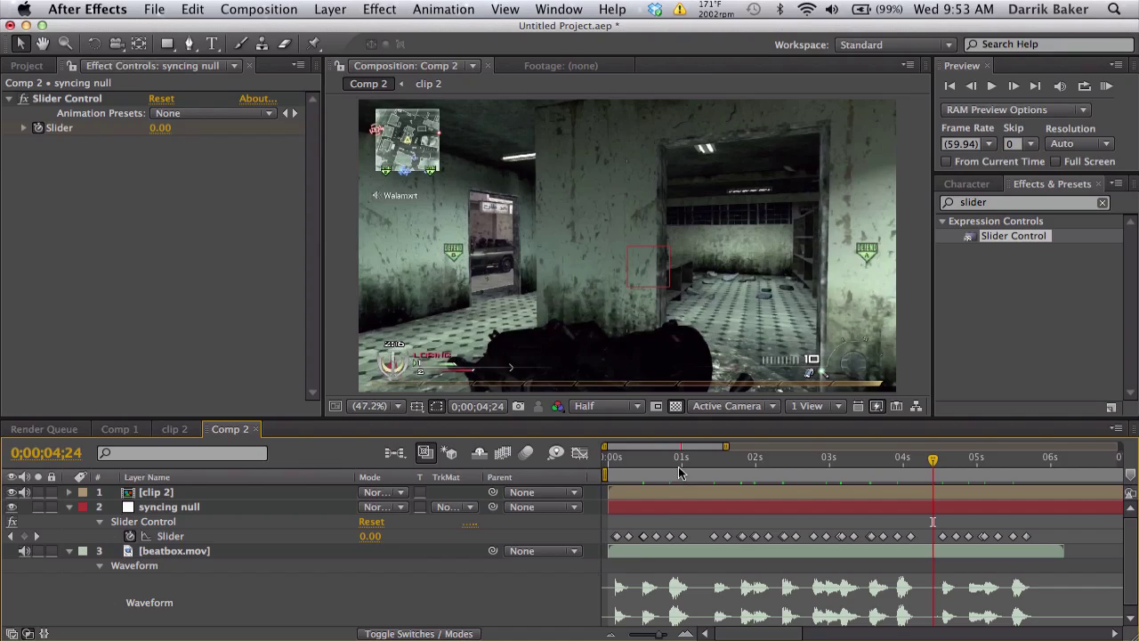
pyautogui.moveTo(658, 458); pyautogui.dragTo(959, 459)
pyautogui.press('-')
pyautogui.press('-')
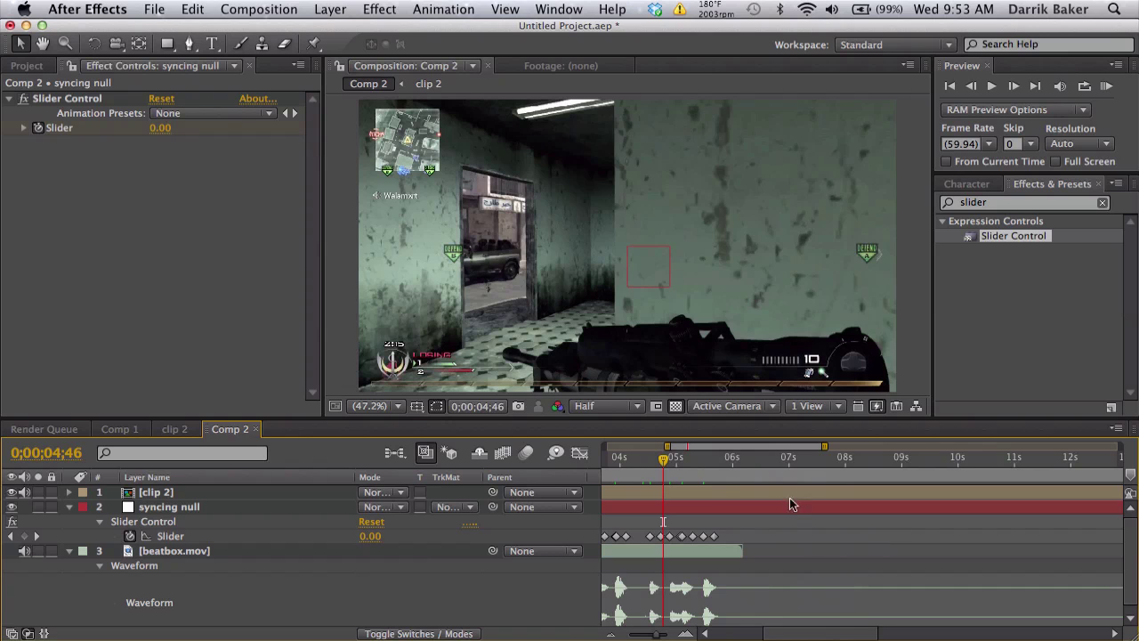
# Split the clip 2 layer at 7;07 and again at 8;07.
pyautogui.moveTo(663, 458); pyautogui.dragTo(797, 458)
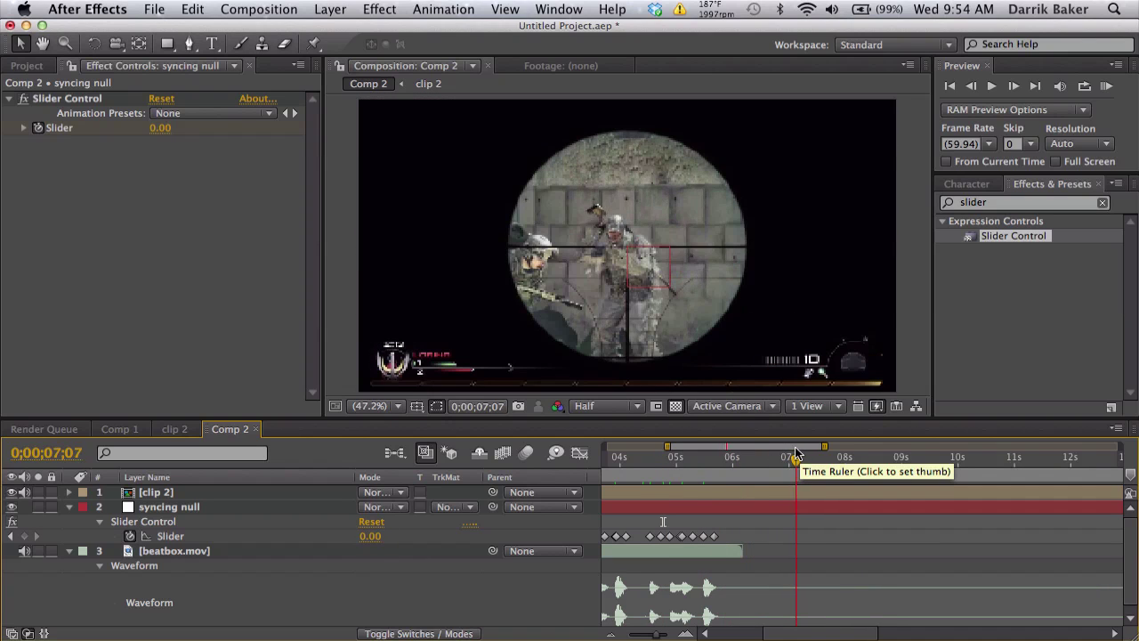
pyautogui.click(794, 494)
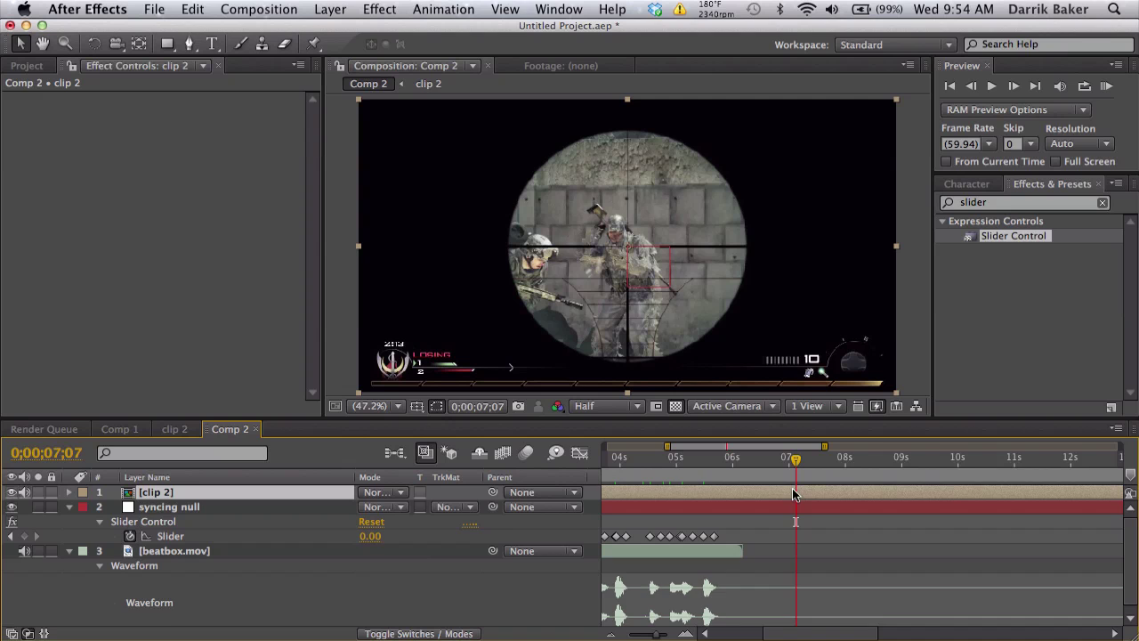
pyautogui.press('super+shift+d')
pyautogui.moveTo(795, 463); pyautogui.dragTo(850, 460)
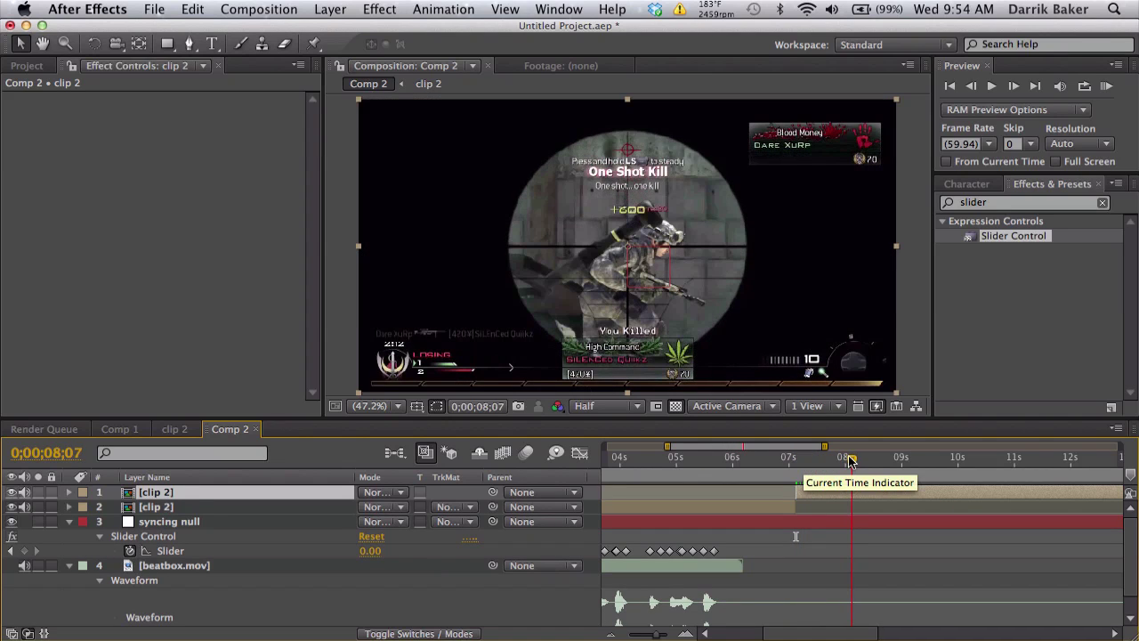
pyautogui.press('super+shift+d')
# Split clip 2 at the next cut point and at 17;13, then zoom out.
pyautogui.hscroll(2, 846, 458)
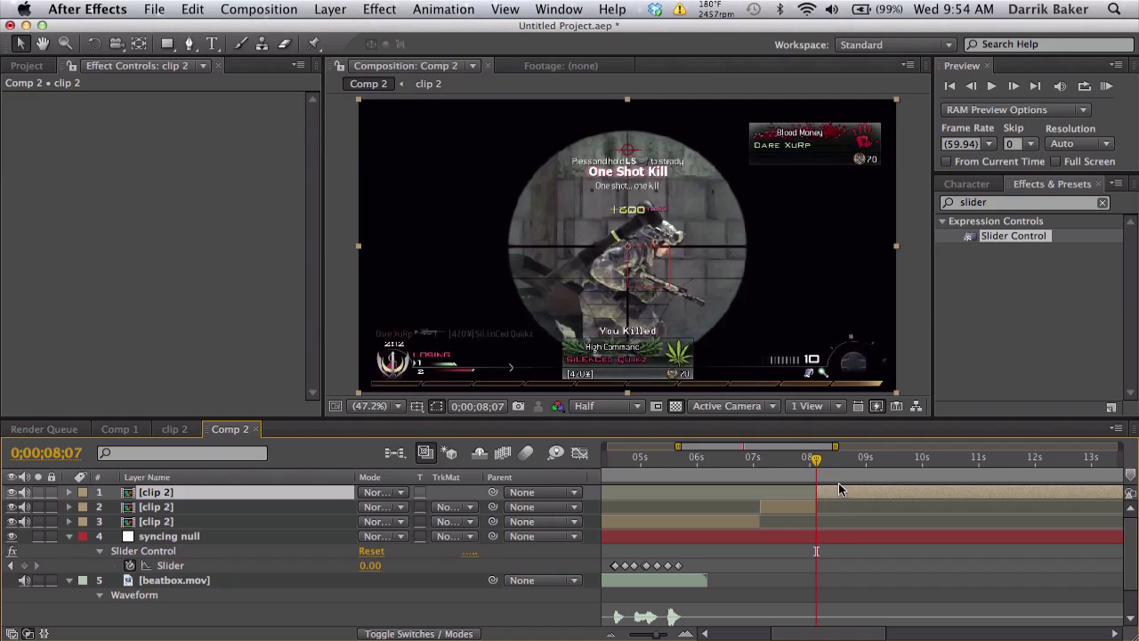
pyautogui.click(838, 462)
pyautogui.moveTo(850, 463); pyautogui.dragTo(897, 461)
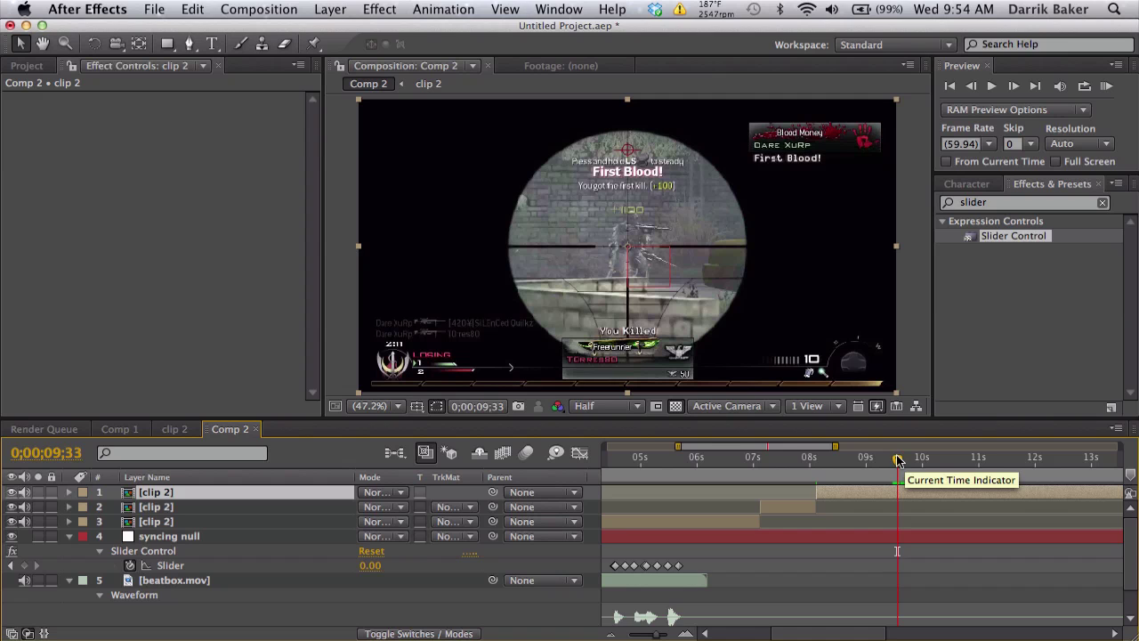
pyautogui.hotkey('ctrl', 'd')
pyautogui.click(897, 448)
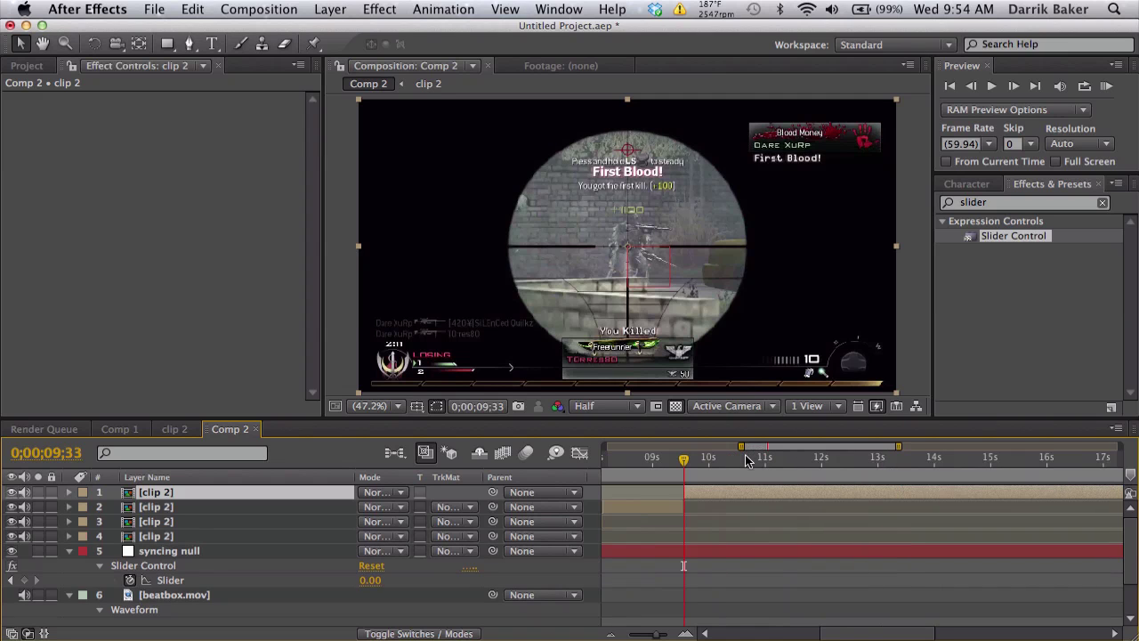
pyautogui.moveTo(750, 458); pyautogui.dragTo(1006, 461)
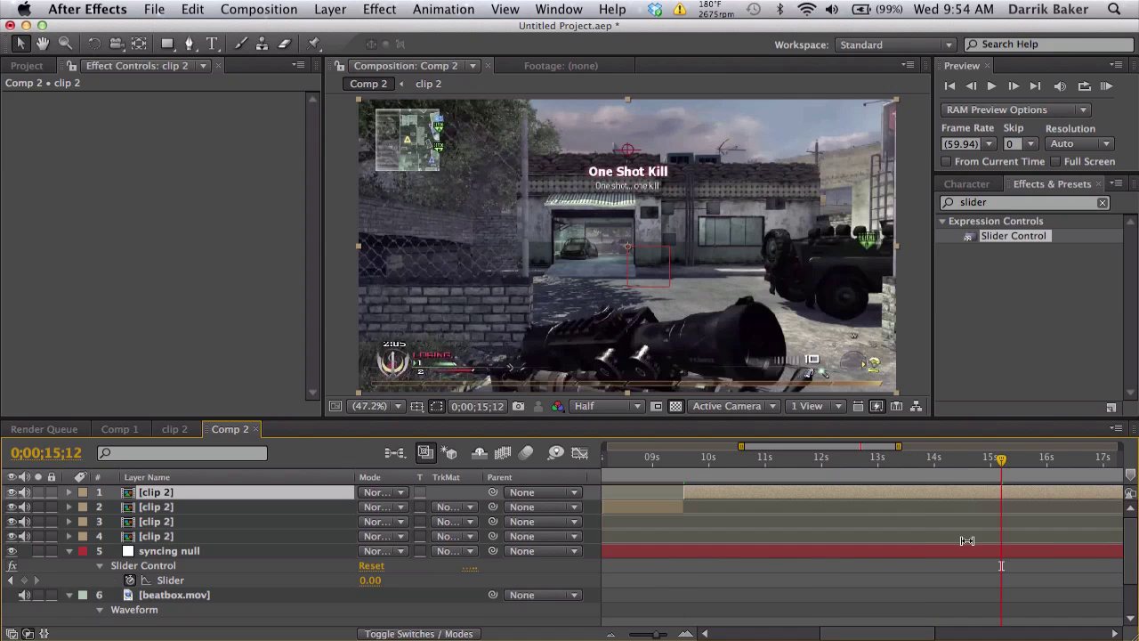
pyautogui.hscroll(5, 881, 489)
pyautogui.moveTo(773, 456)
pyautogui.mouseDown()
pyautogui.moveTo(821, 458)
pyautogui.moveTo(749, 458)
pyautogui.moveTo(759, 460)
pyautogui.mouseUp()
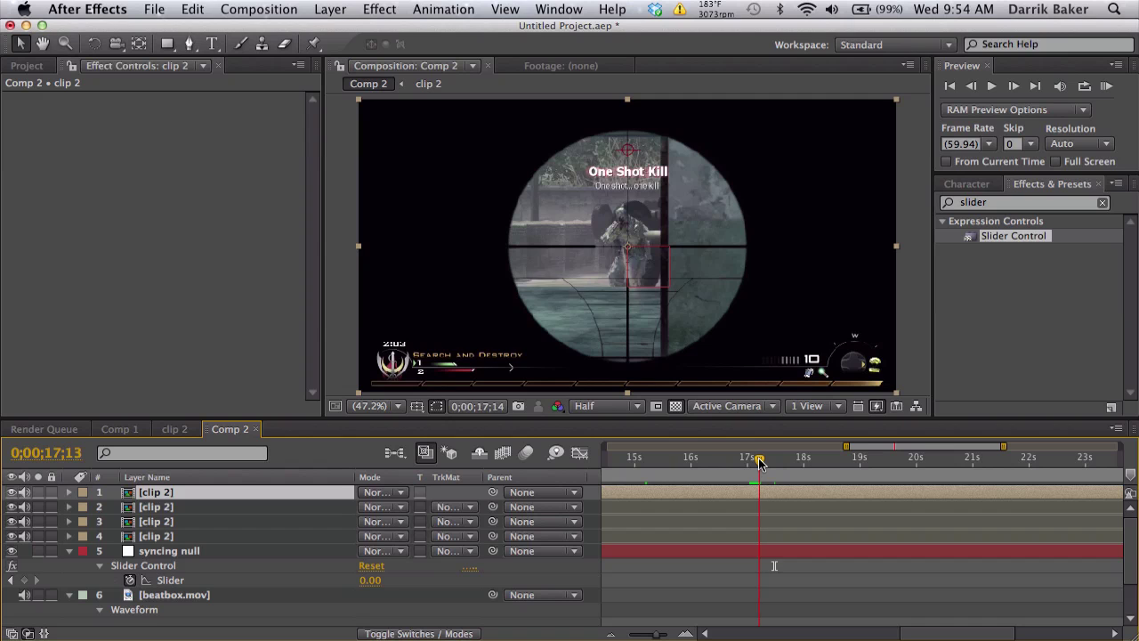
pyautogui.hotkey('ctrl', 'd')
pyautogui.press('-')
pyautogui.press('-')
pyautogui.press('-')
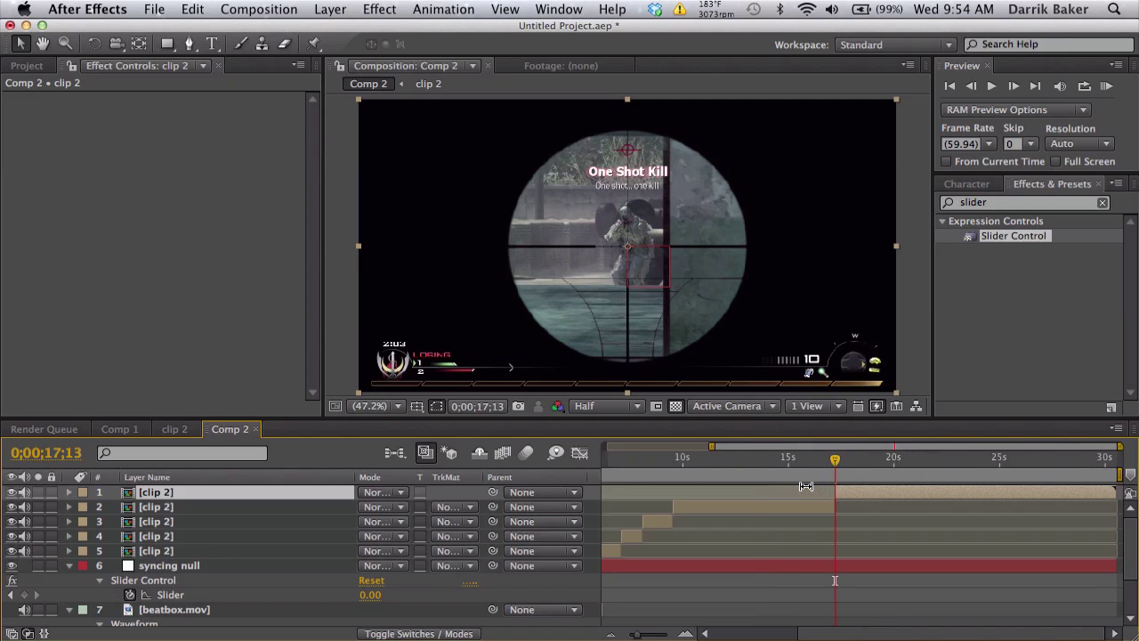
# Zoom into the start of Comp 2 and set the current time to 0;00;00;50.
pyautogui.scroll(-3, 806, 486)
pyautogui.scroll(3, 805, 486)
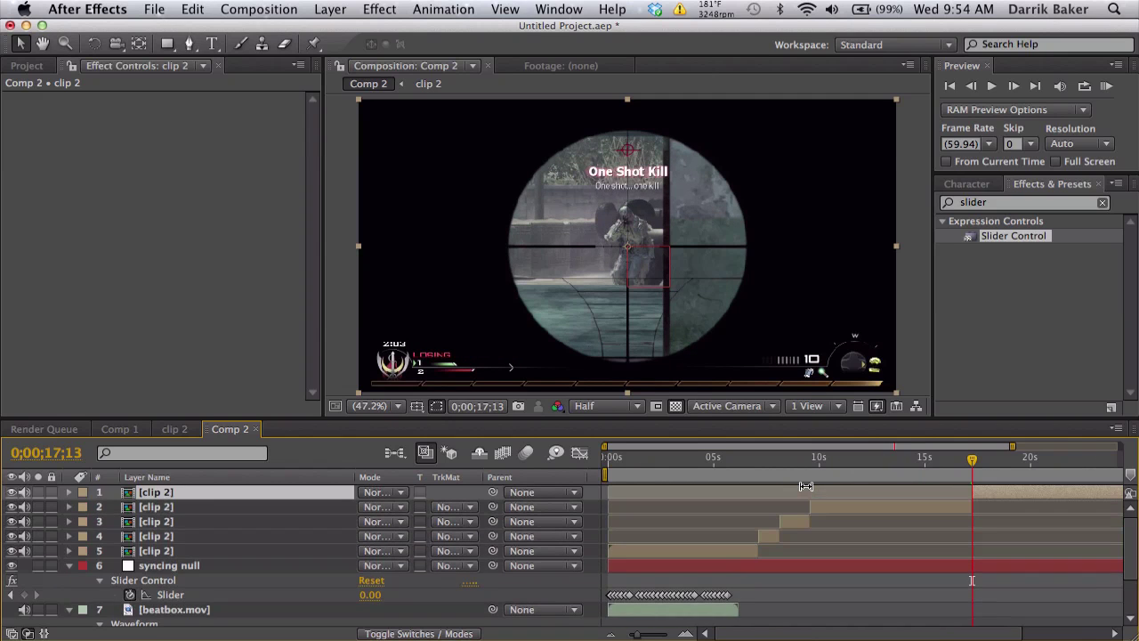
pyautogui.scroll(-3, 805, 486)
pyautogui.click(619, 457)
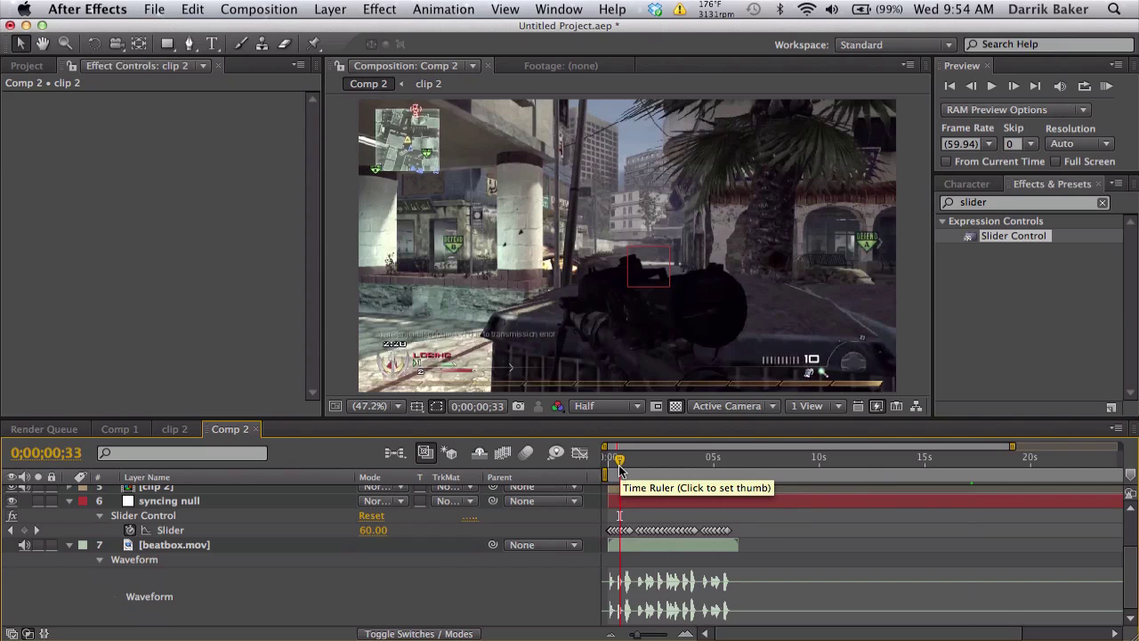
pyautogui.press('=')
pyautogui.hscroll(-1, 725, 563)
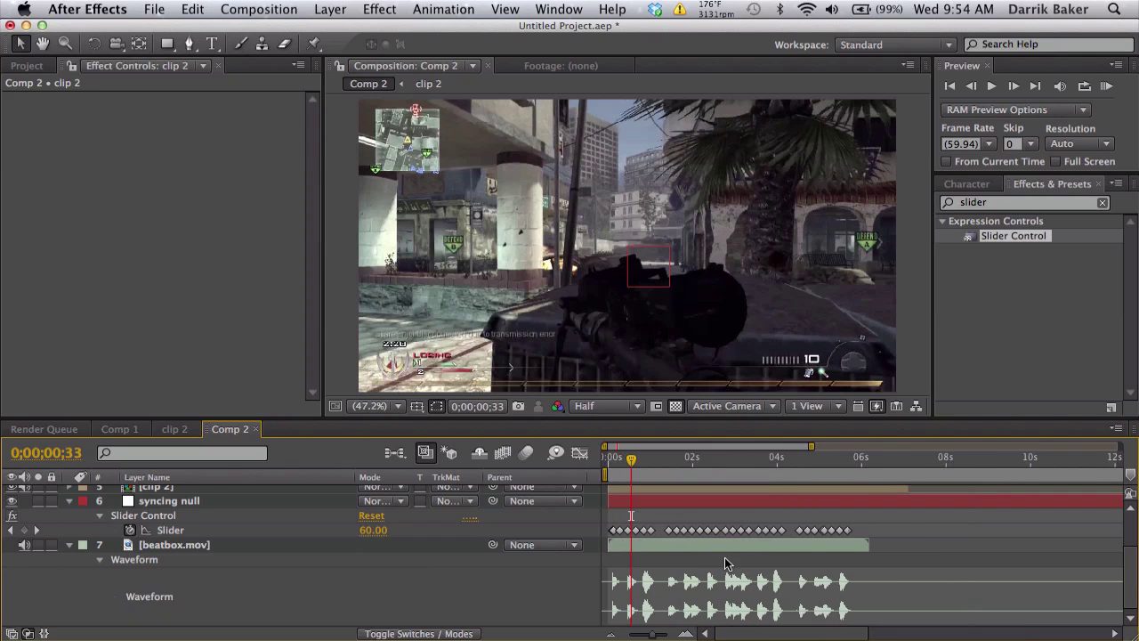
pyautogui.press('=')
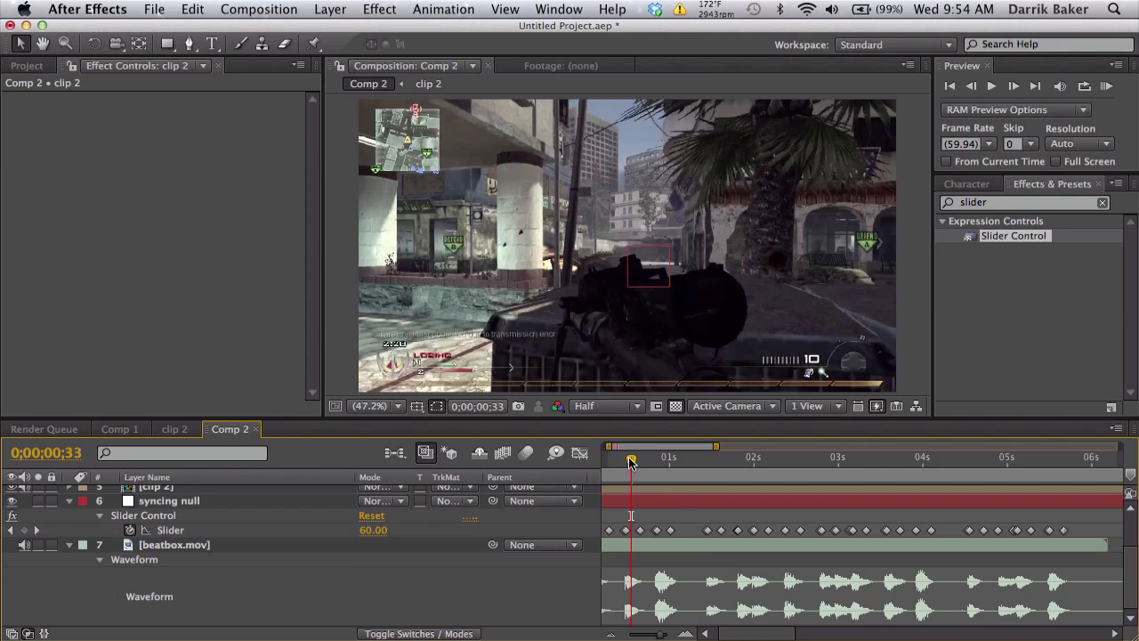
pyautogui.moveTo(631, 459); pyautogui.dragTo(655, 459)
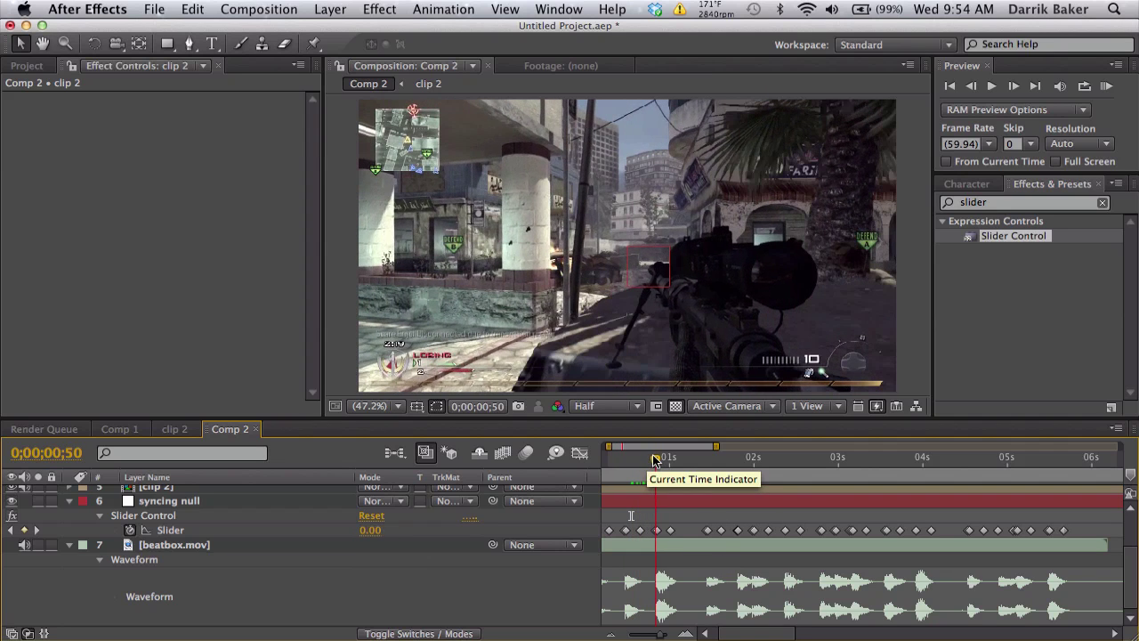
# Trim the fourth clip 2 layer to start and the fifth to end at 0;00;00;50.
pyautogui.scroll(3, 633, 534)
pyautogui.press('-')
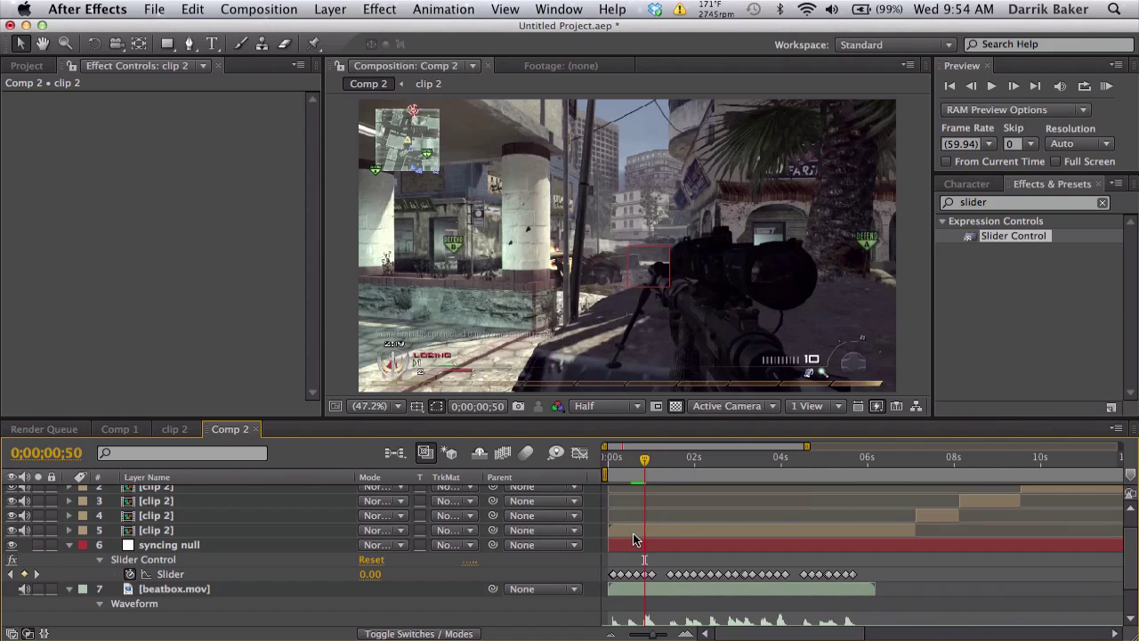
pyautogui.click(220, 519)
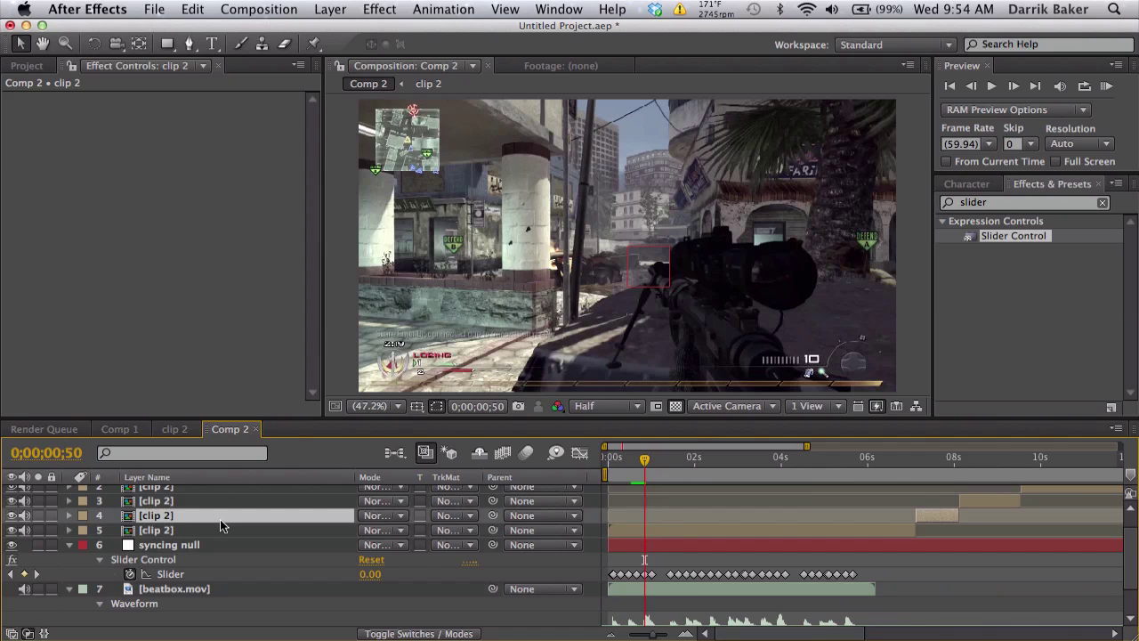
pyautogui.press('[')
pyautogui.click(213, 535)
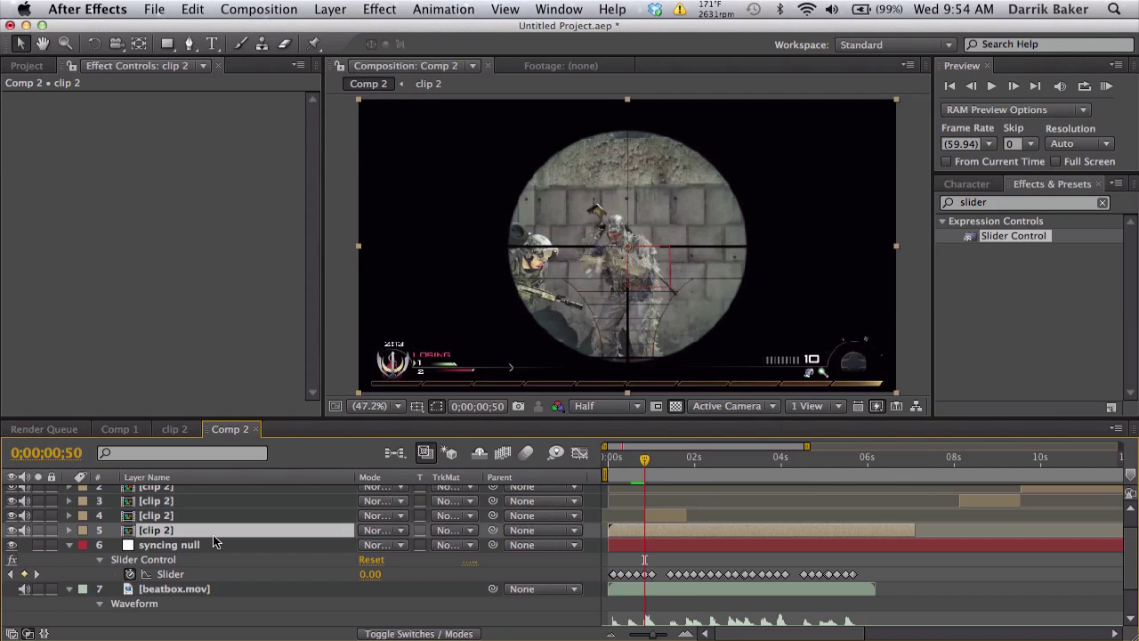
pyautogui.press(']')
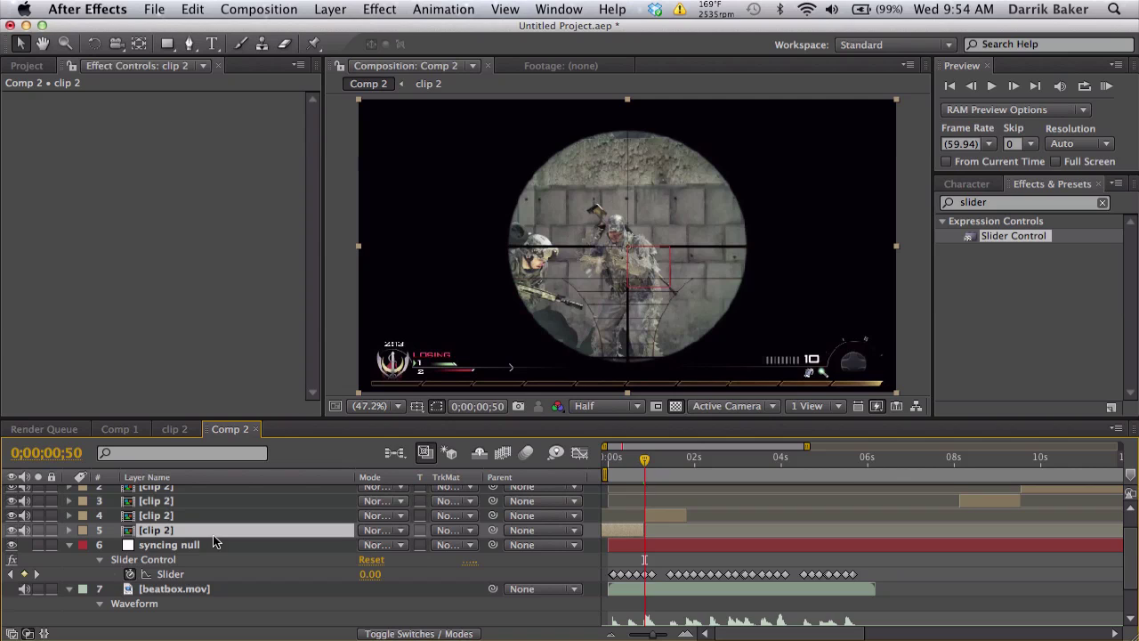
# Move to the next beat and make the fourth clip 2 layer start there.
pyautogui.scroll(-3, 748, 577)
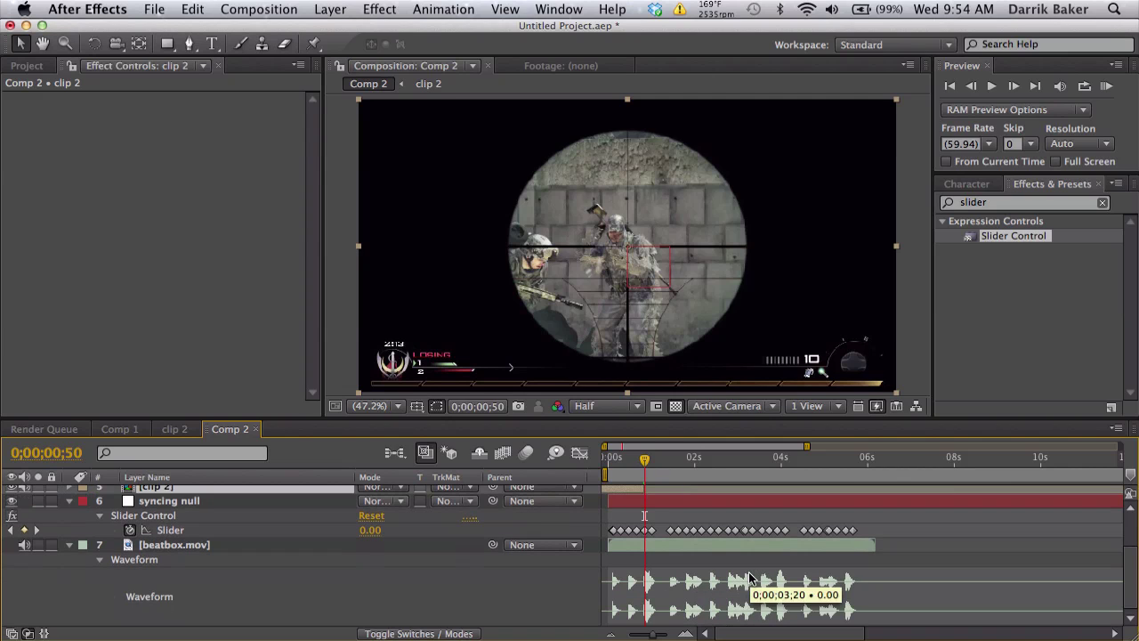
pyautogui.press('=')
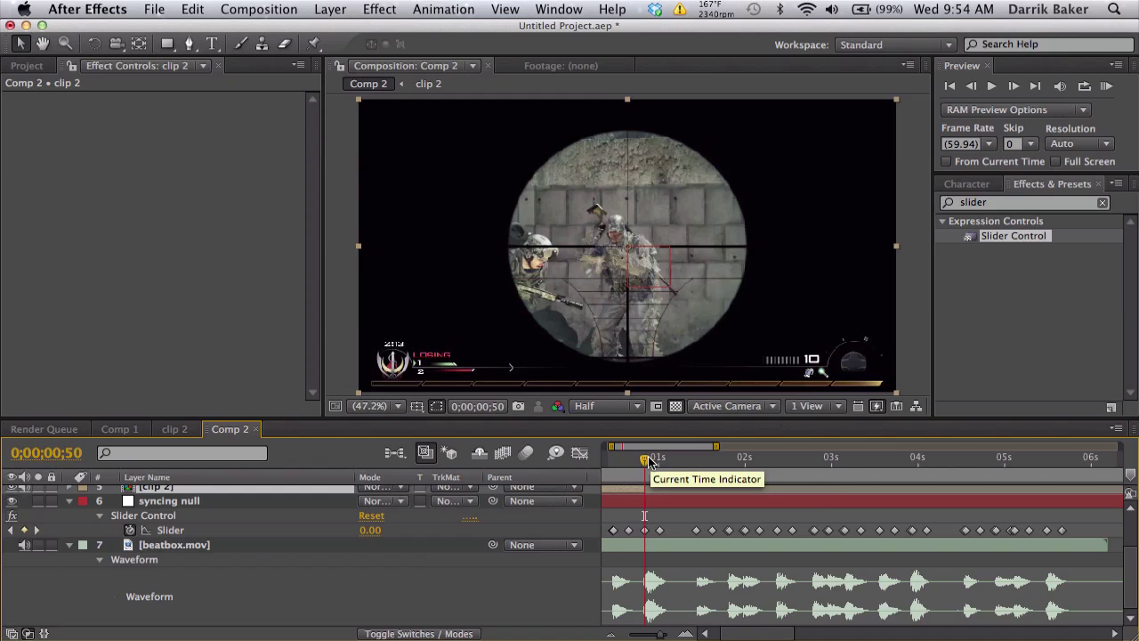
pyautogui.moveTo(646, 458); pyautogui.dragTo(784, 451)
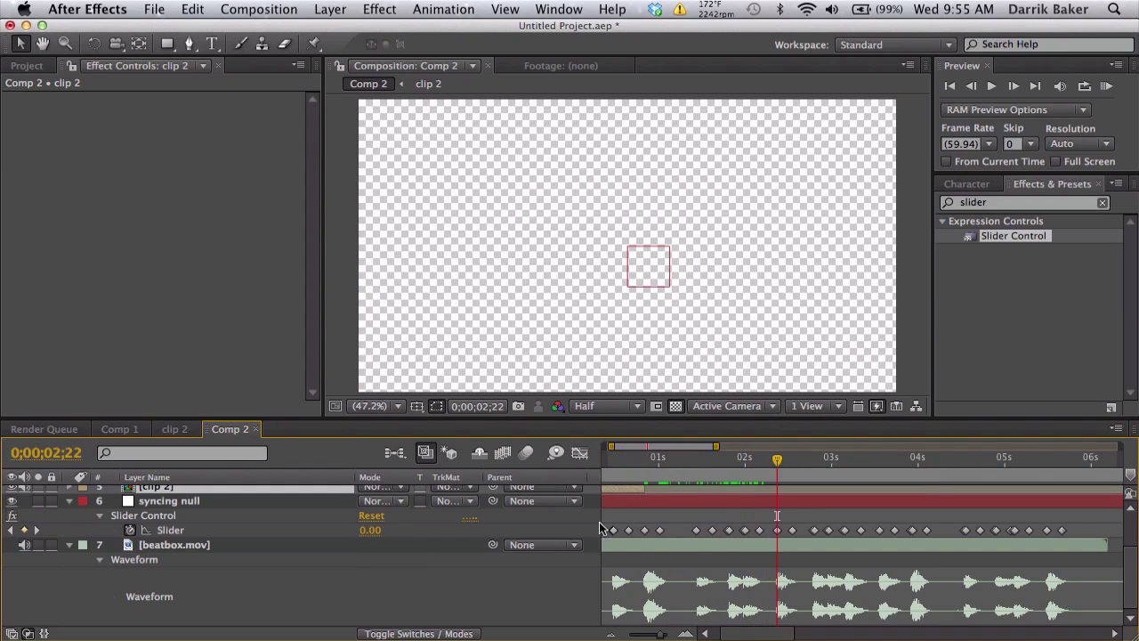
pyautogui.scroll(3, 384, 530)
pyautogui.click(257, 532)
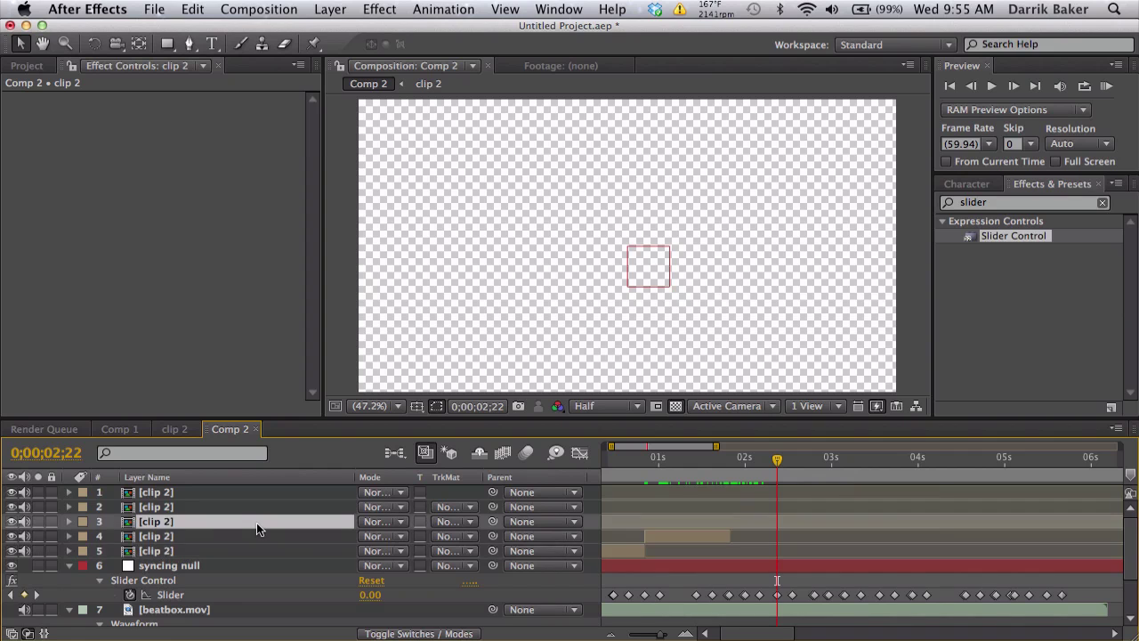
pyautogui.press('[')
pyautogui.scroll(-3, 919, 574)
pyautogui.scroll(-1, 919, 574)
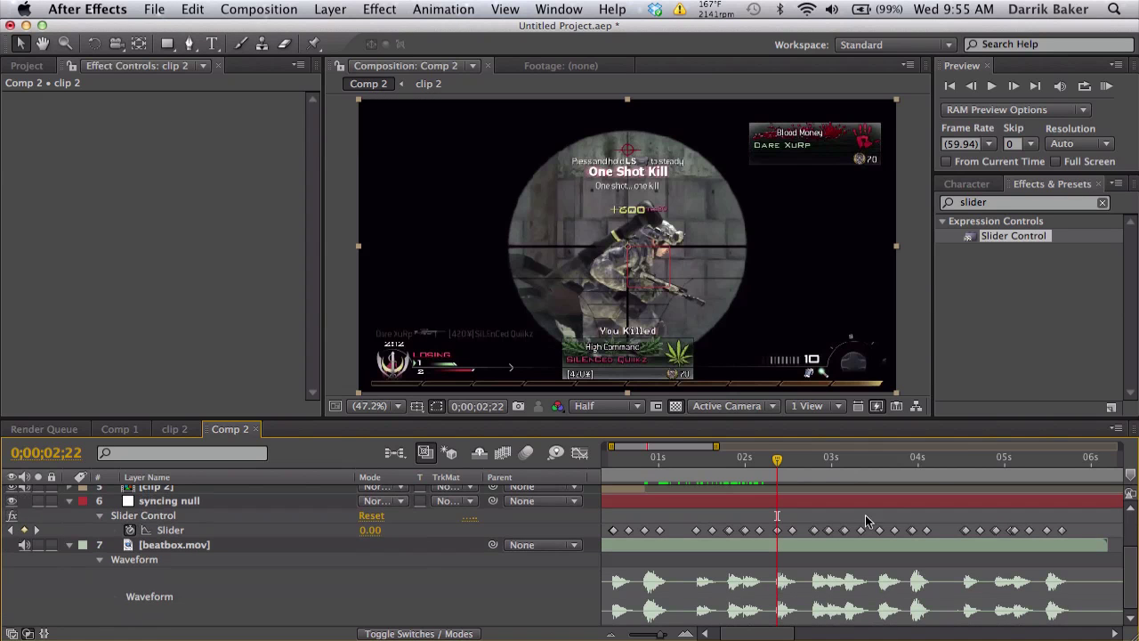
pyautogui.moveTo(796, 459); pyautogui.dragTo(910, 440)
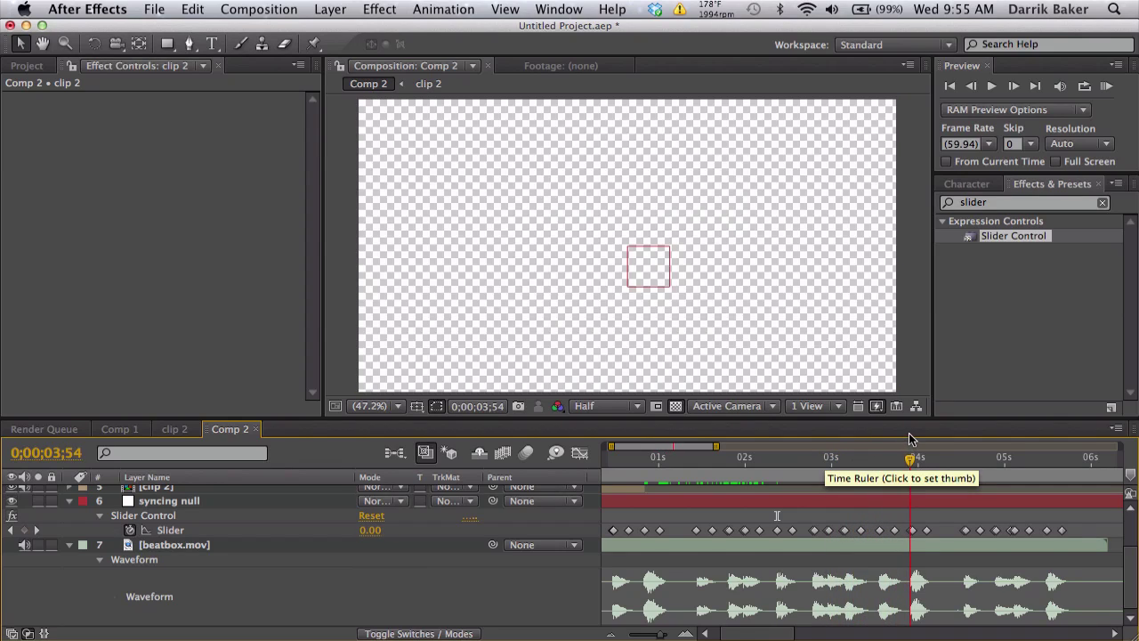
# Select the second clip layer, jump to 0;00;05;30, then select the top clip layer.
pyautogui.scroll(3, 917, 549)
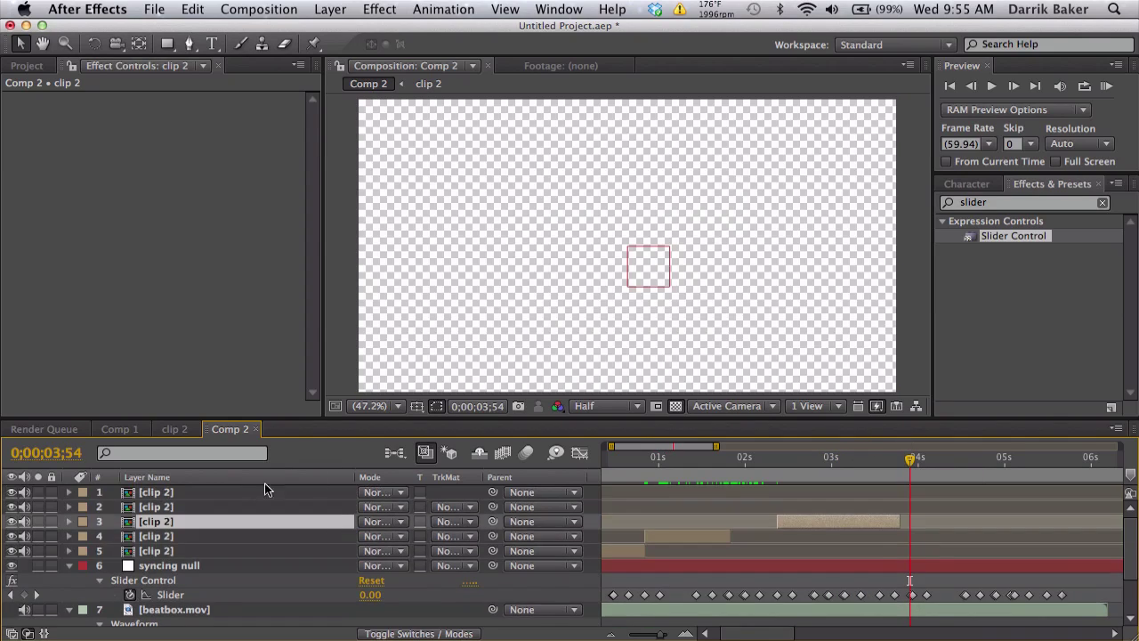
pyautogui.click(234, 504)
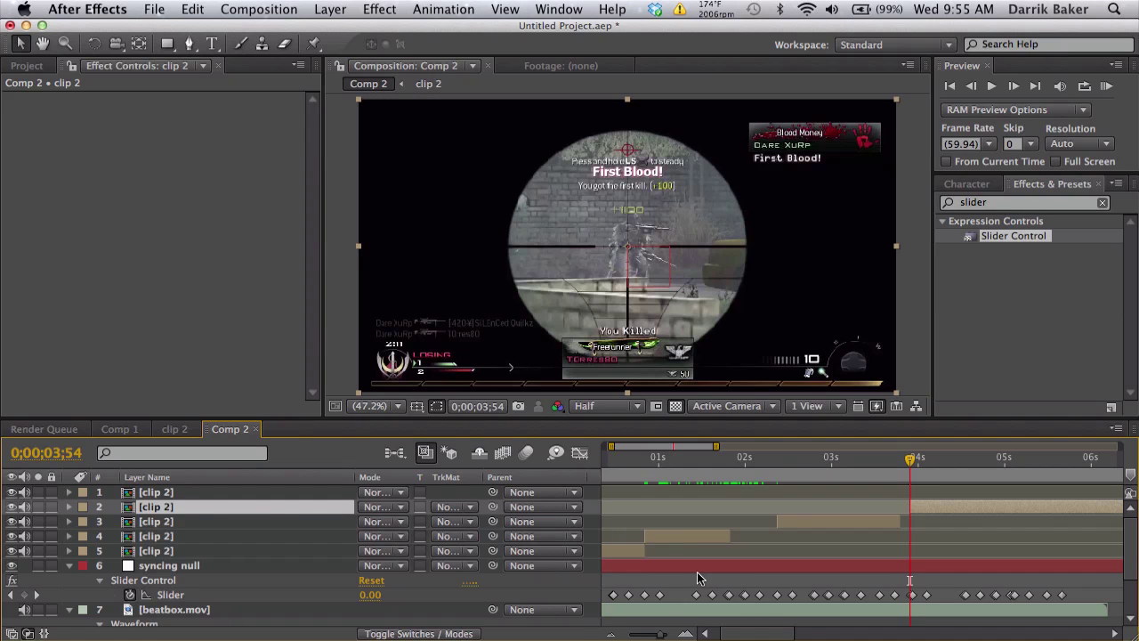
pyautogui.scroll(-3, 855, 556)
pyautogui.hscroll(3, 855, 556)
pyautogui.click(941, 463)
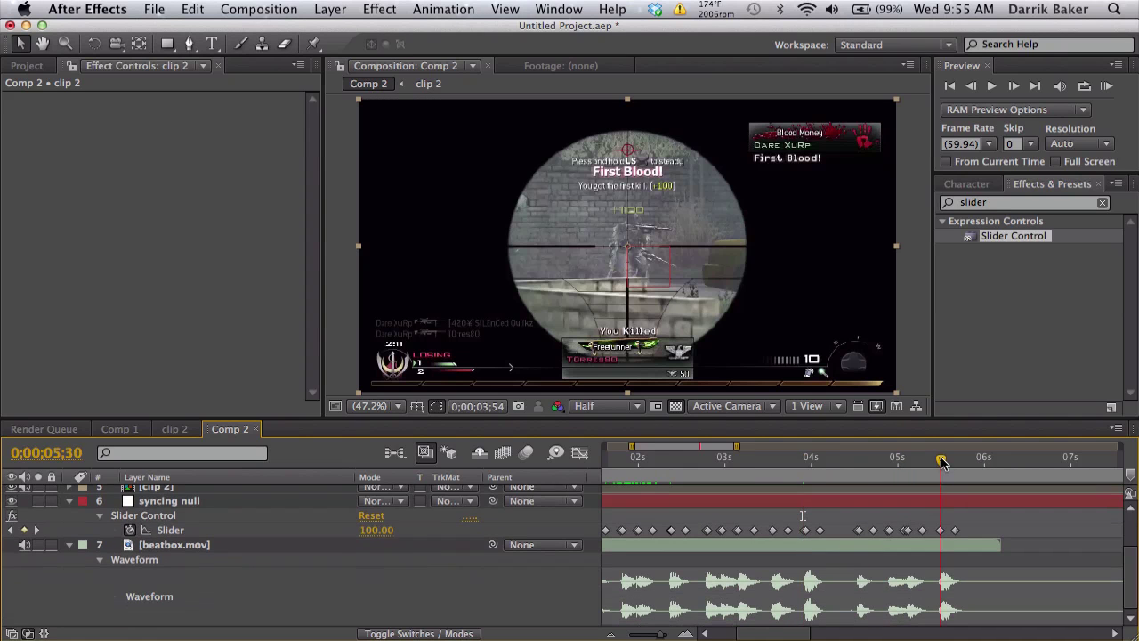
pyautogui.scroll(3, 299, 502)
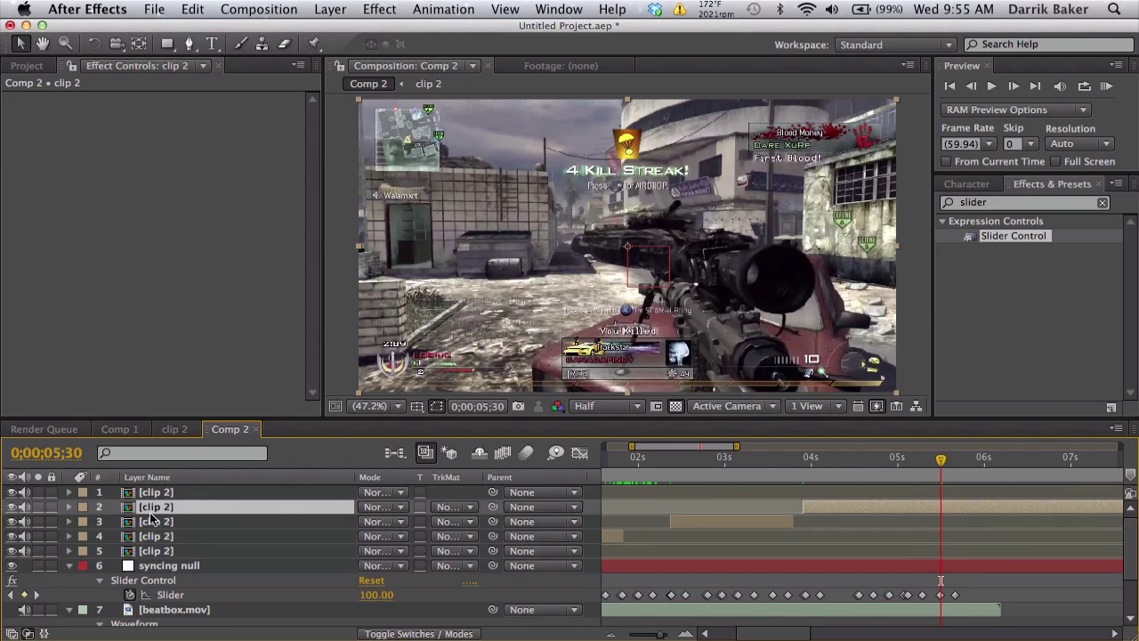
pyautogui.click(188, 490)
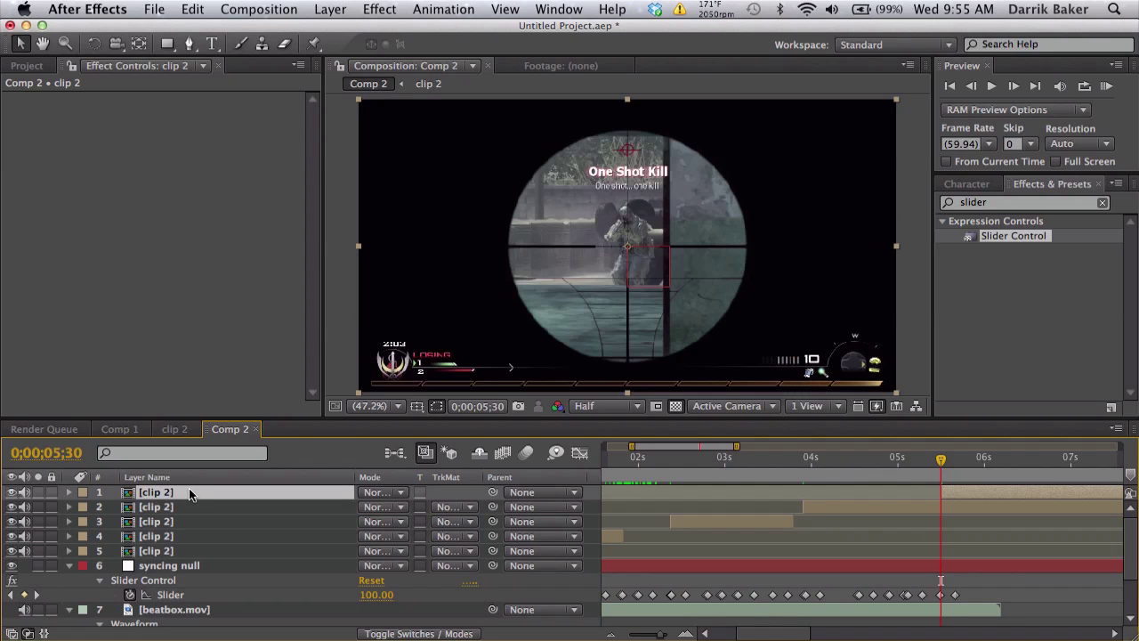
# Trim layer 2's out point to about 6 s and nudge the out points of layers 3 and 4.
pyautogui.press('-')
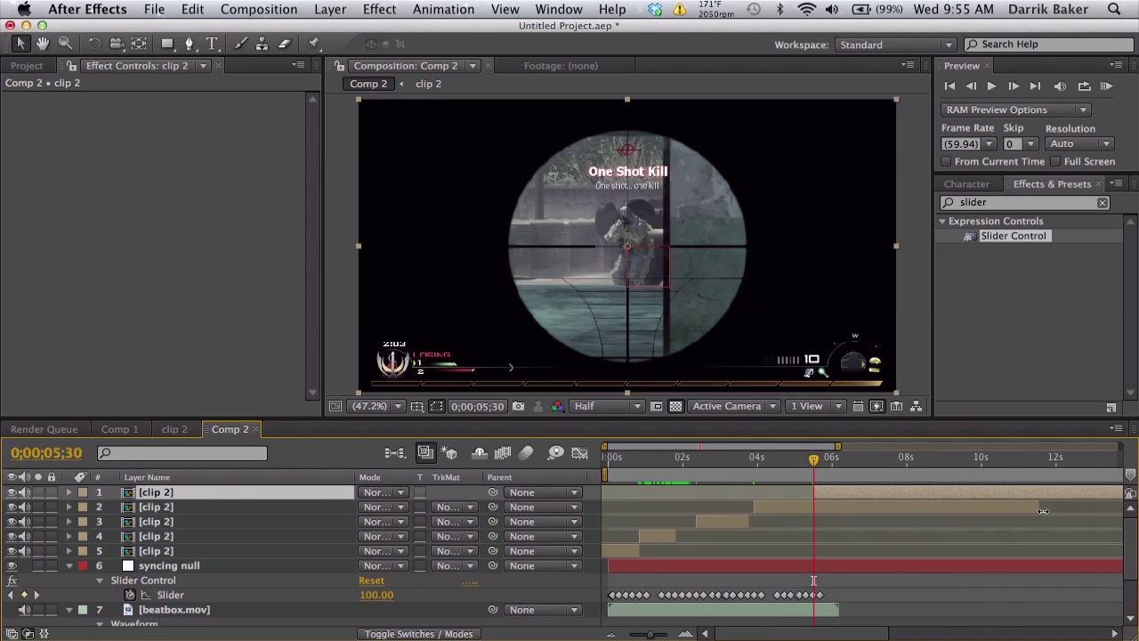
pyautogui.moveTo(1044, 511); pyautogui.dragTo(828, 507)
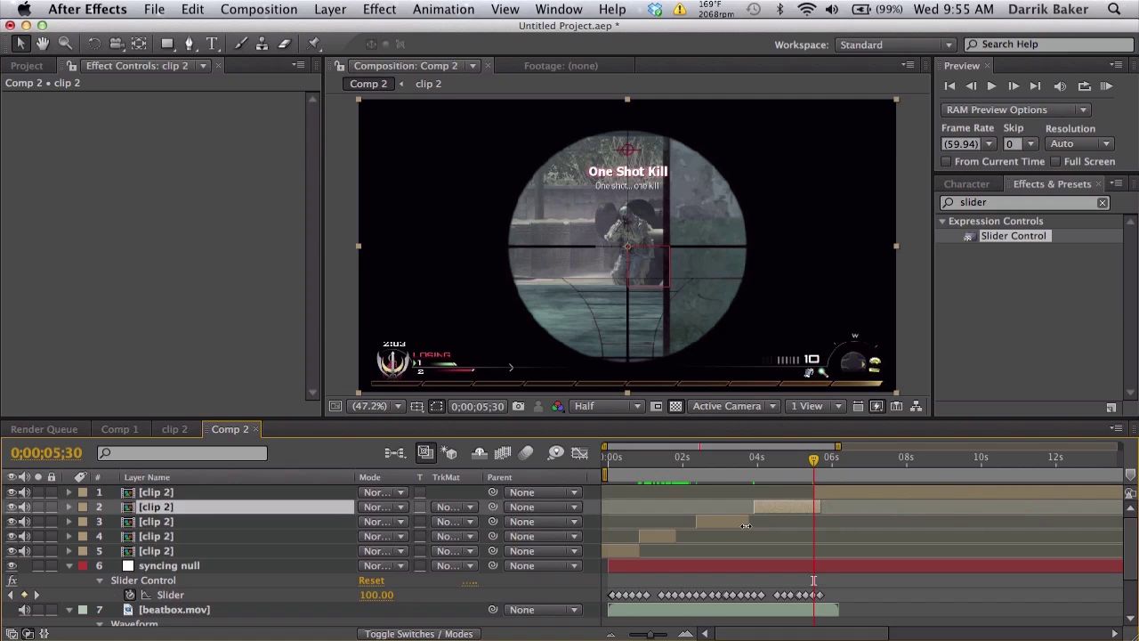
pyautogui.moveTo(745, 525); pyautogui.dragTo(751, 526)
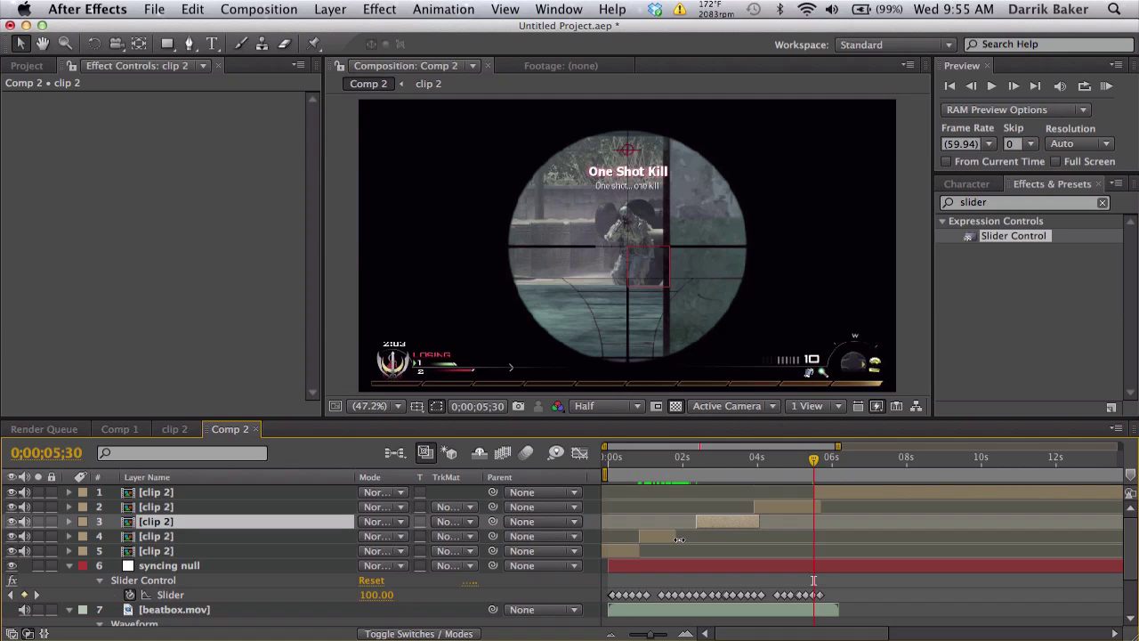
pyautogui.moveTo(679, 540); pyautogui.dragTo(687, 540)
# Scrub through the start of the comp to check the trimmed clips.
pyautogui.moveTo(623, 458); pyautogui.dragTo(834, 442)
pyautogui.scroll(-3, 829, 493)
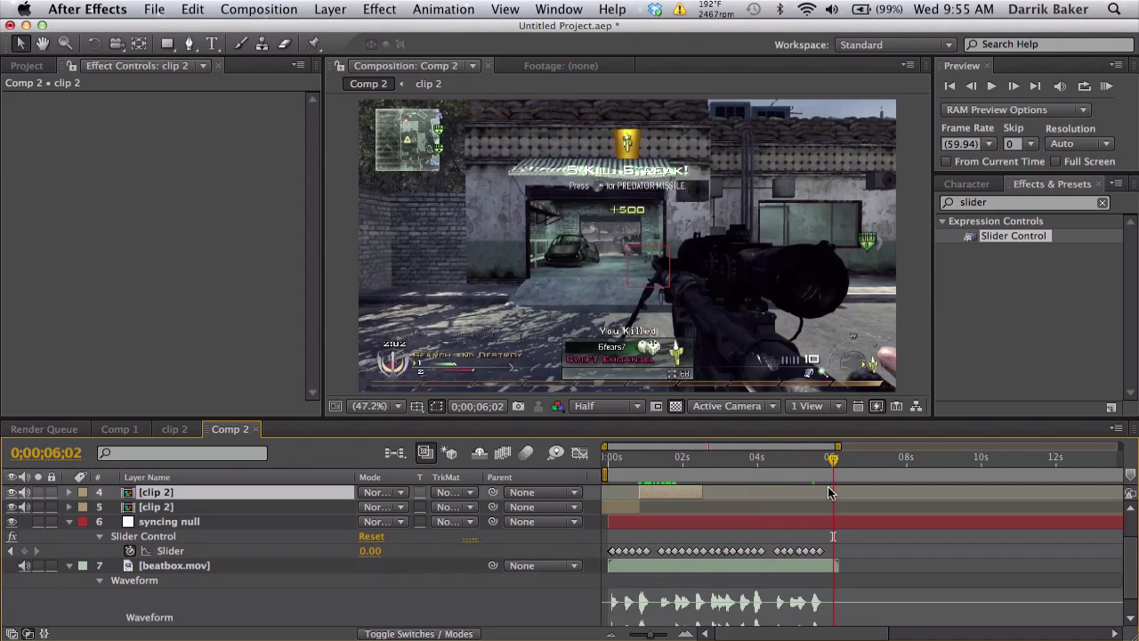
pyautogui.press('-')
pyautogui.press('=')
pyautogui.press('=')
pyautogui.scroll(3, 818, 493)
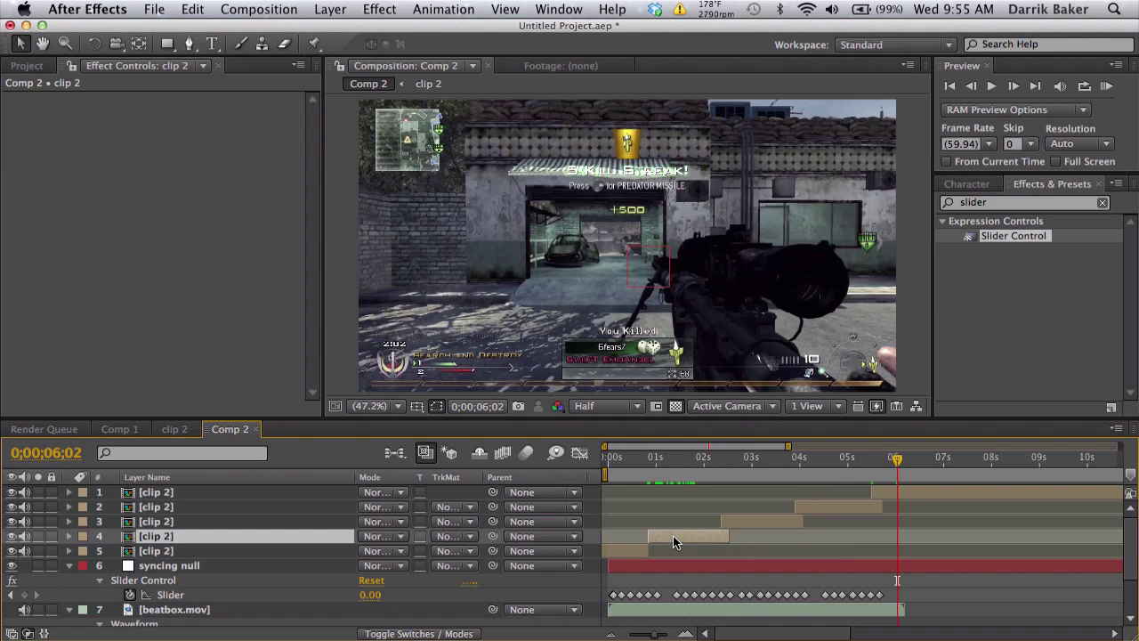
# Add a Slider Control to the fourth clip layer and rename it onoff.
pyautogui.click(674, 459)
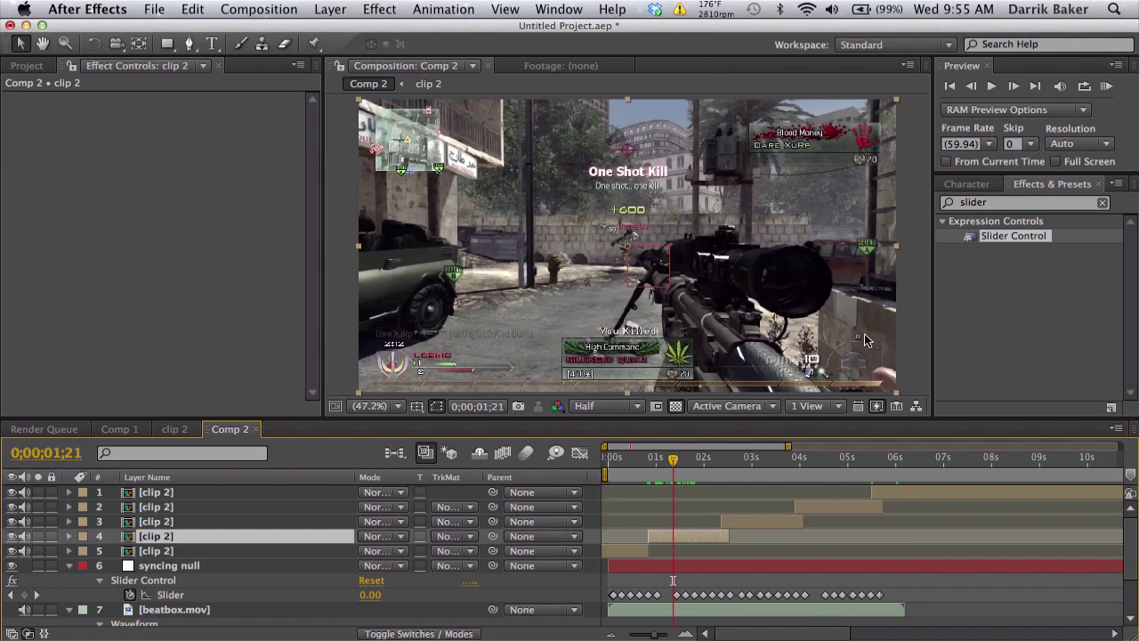
pyautogui.moveTo(1029, 239); pyautogui.dragTo(686, 536)
pyautogui.press('Return')
pyautogui.write('onoff')
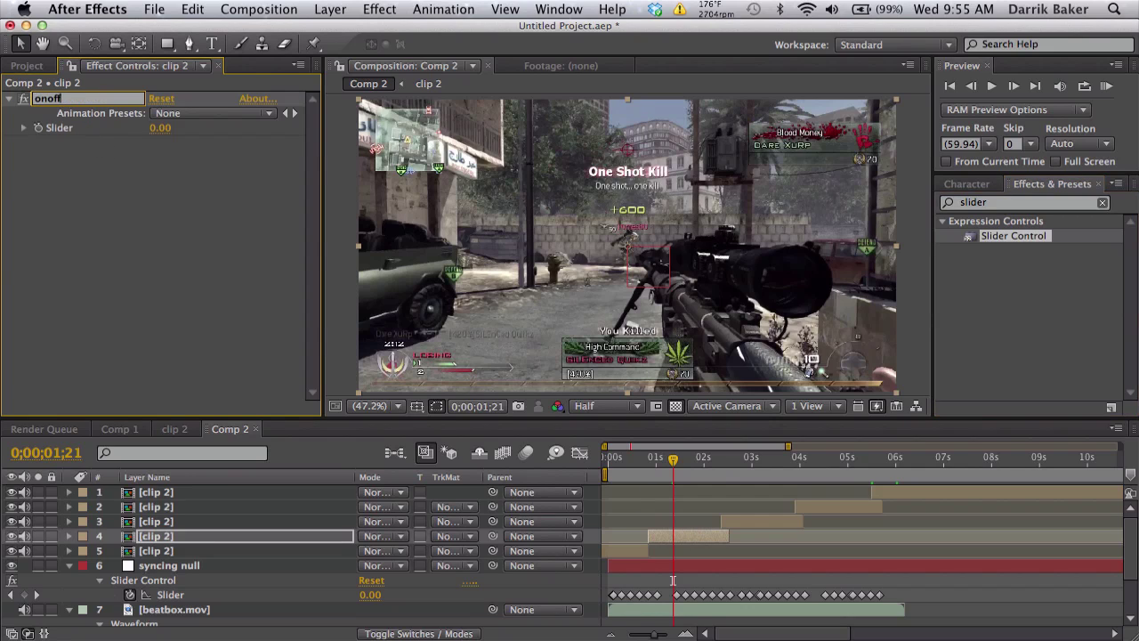
pyautogui.press('Return')
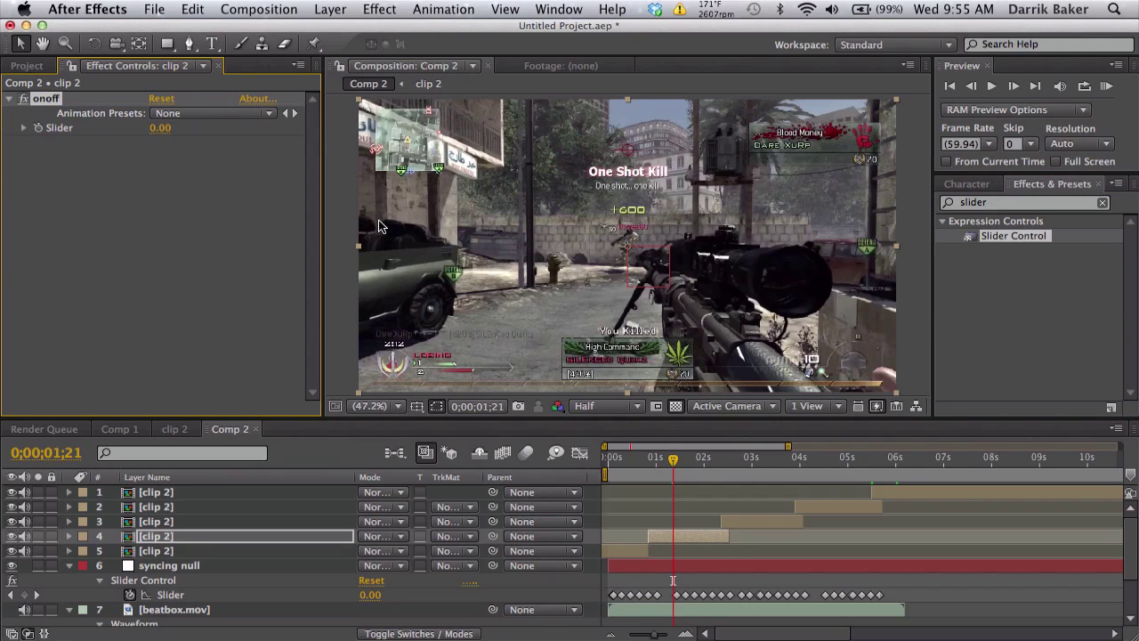
# Keyframe the onoff Slider at 1 at 0;00;00;51 and reveal it with U.
pyautogui.click(650, 459)
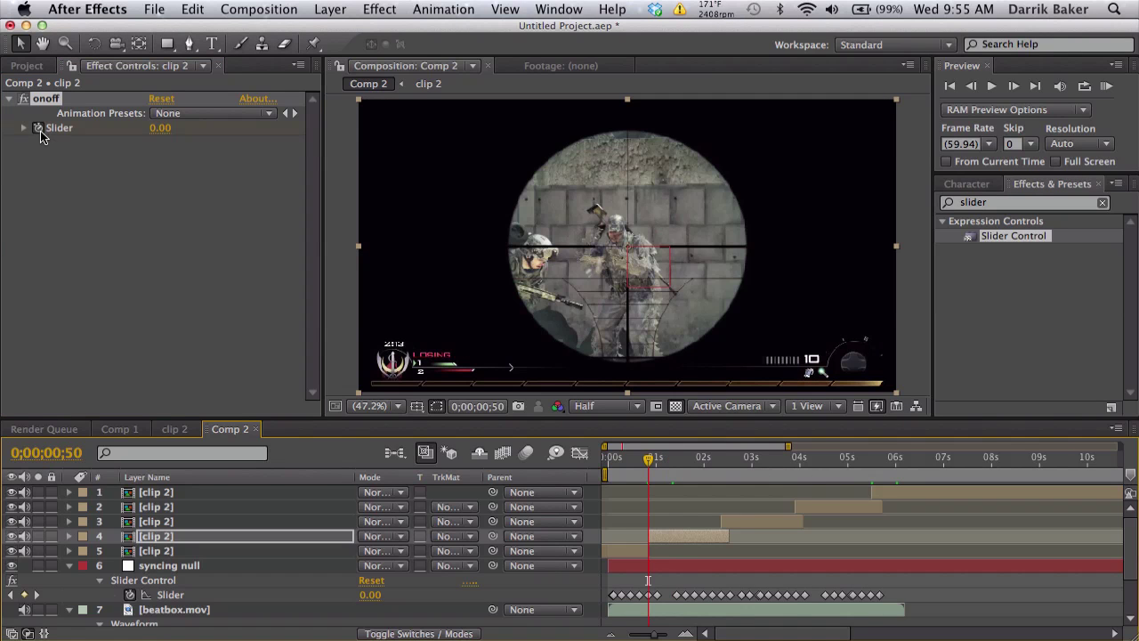
pyautogui.click(1013, 86)
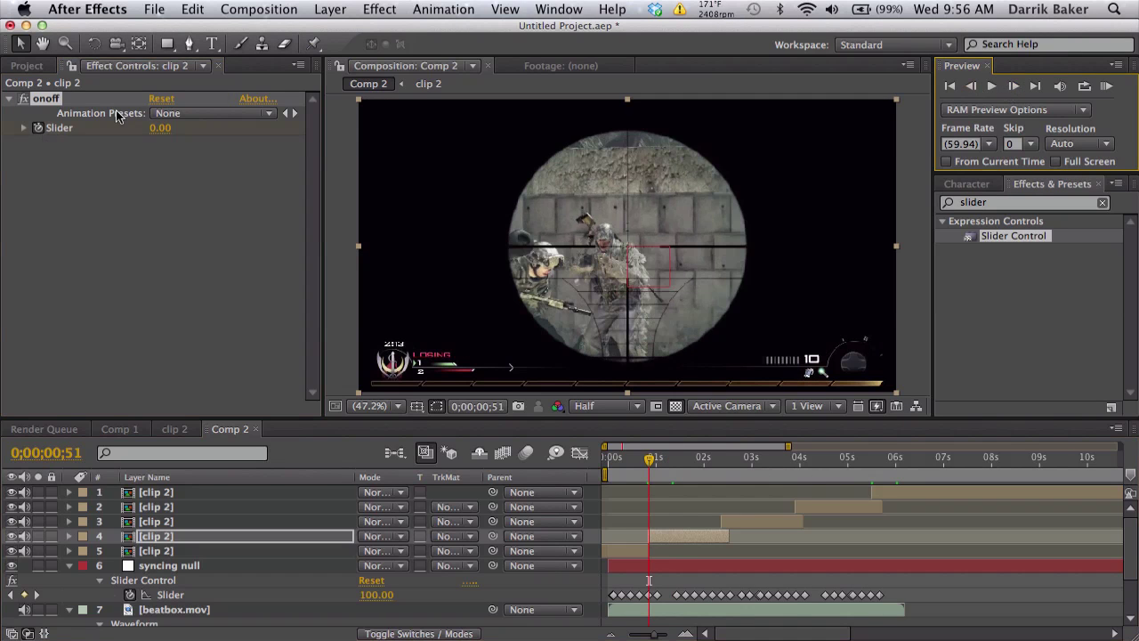
pyautogui.click(160, 128)
pyautogui.write('1')
pyautogui.press('Return')
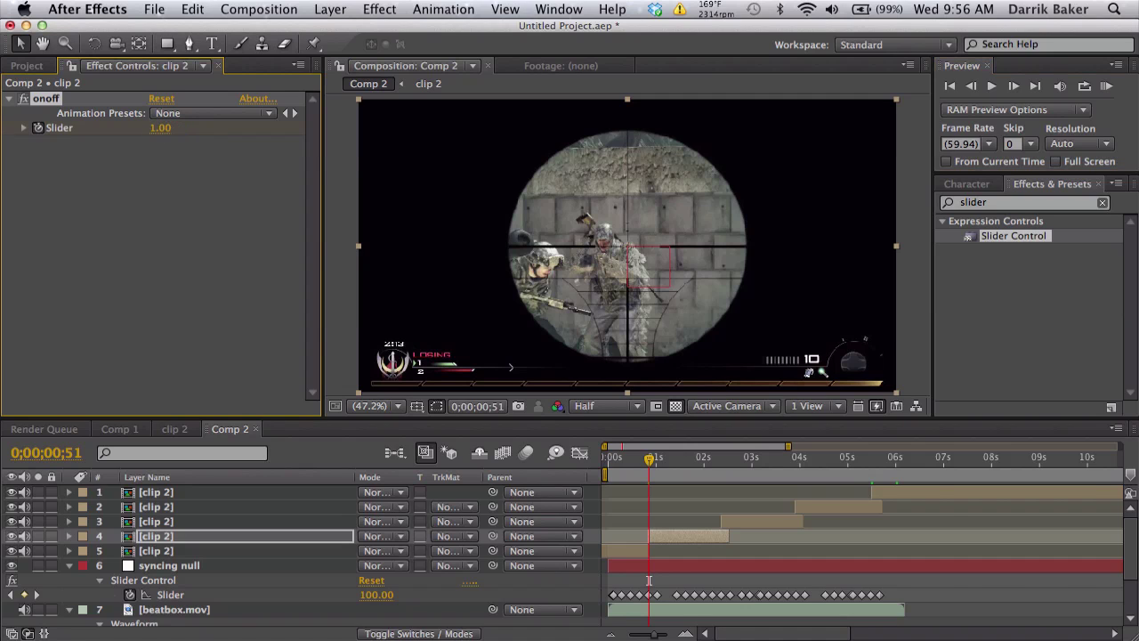
pyautogui.press('=')
pyautogui.press('u')
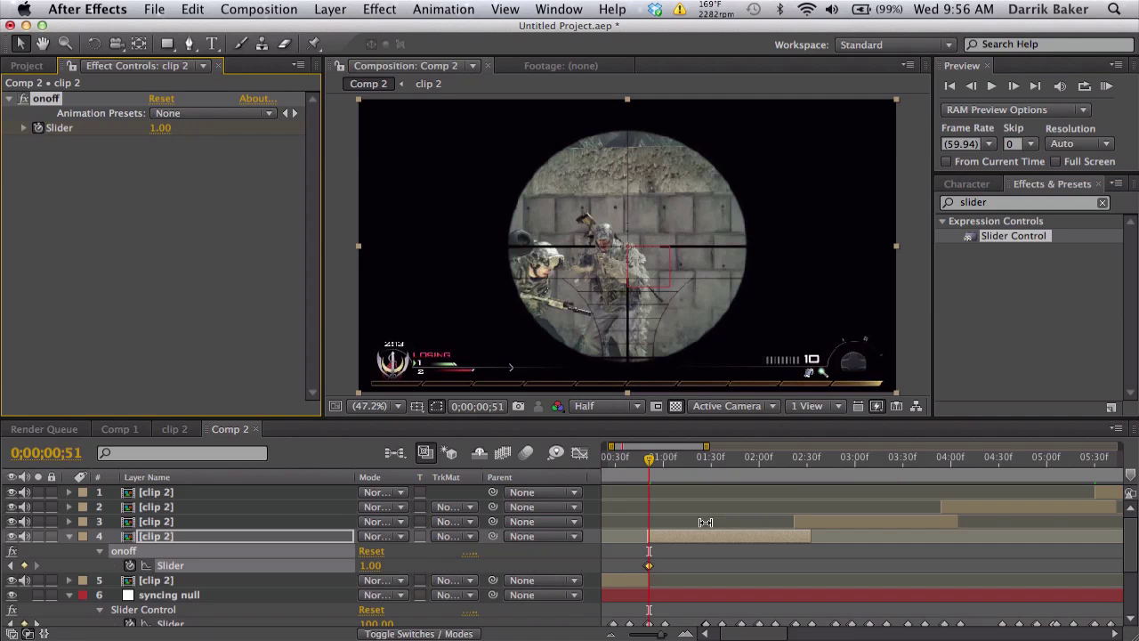
pyautogui.scroll(-1, 693, 545)
pyautogui.scroll(1, 692, 538)
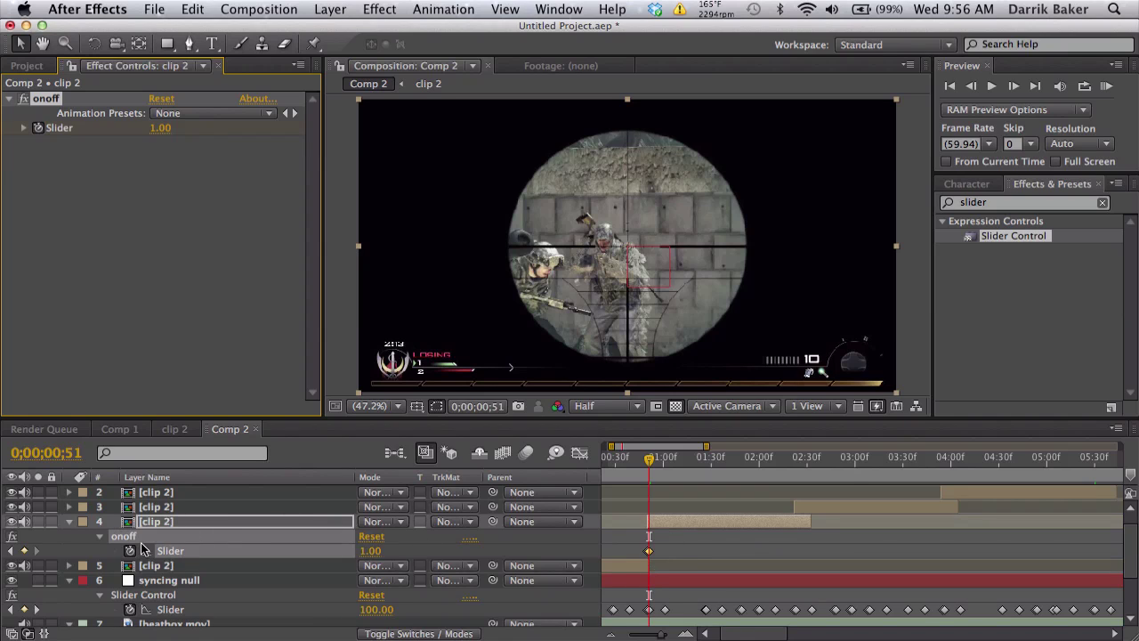
# At 0;00;02;22, rename the third clip layer's keyframed slider effect to onoff.
pyautogui.click(175, 537)
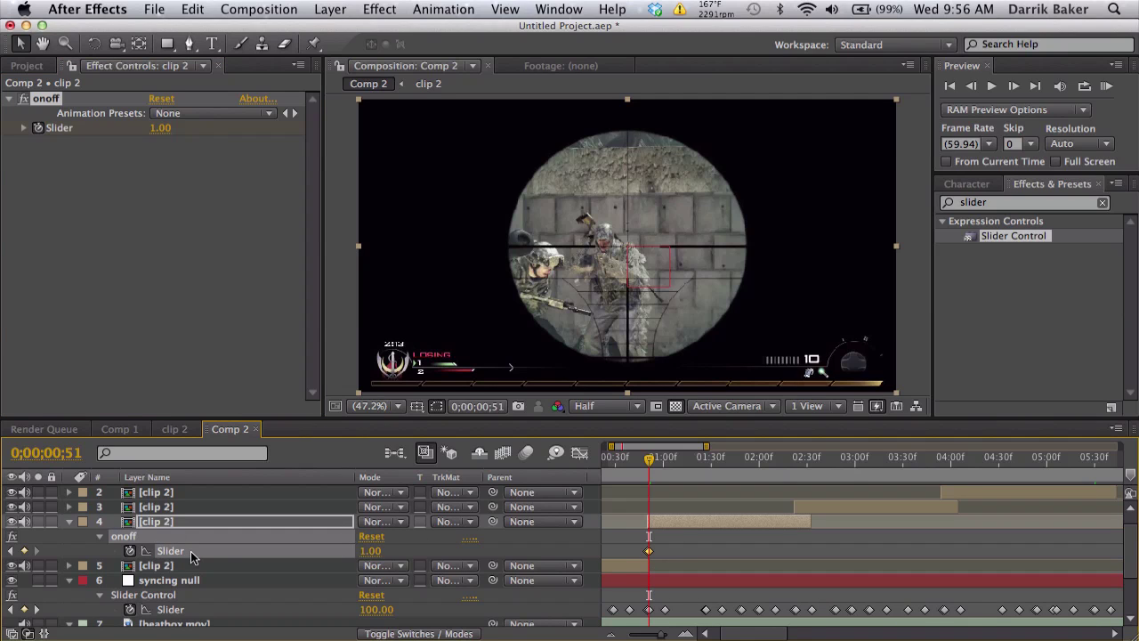
pyautogui.click(793, 458)
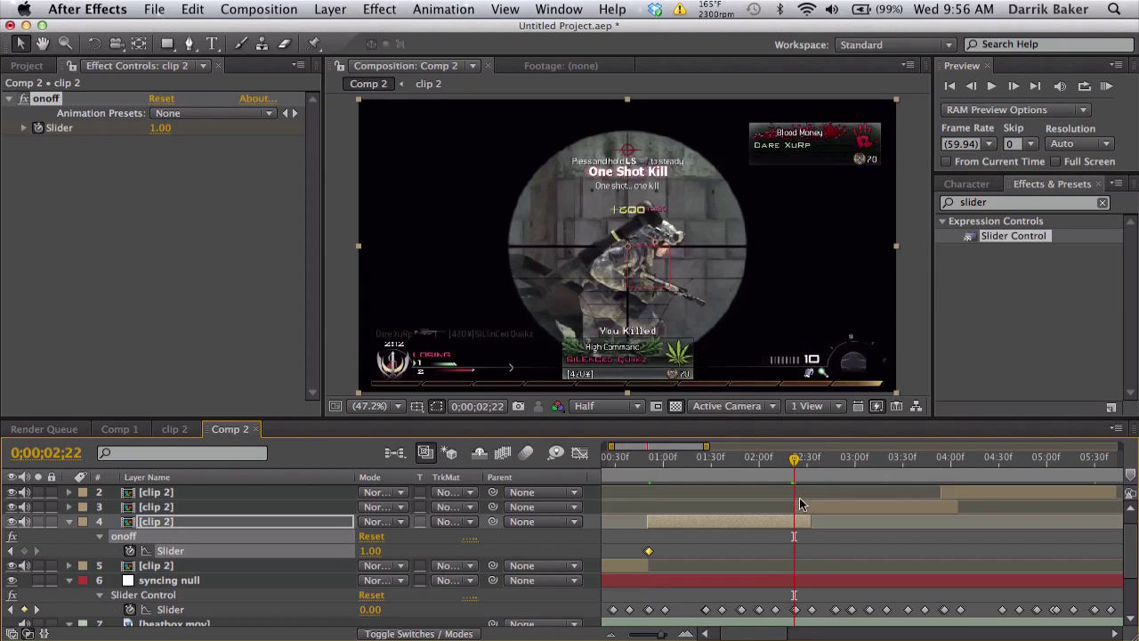
pyautogui.click(811, 507)
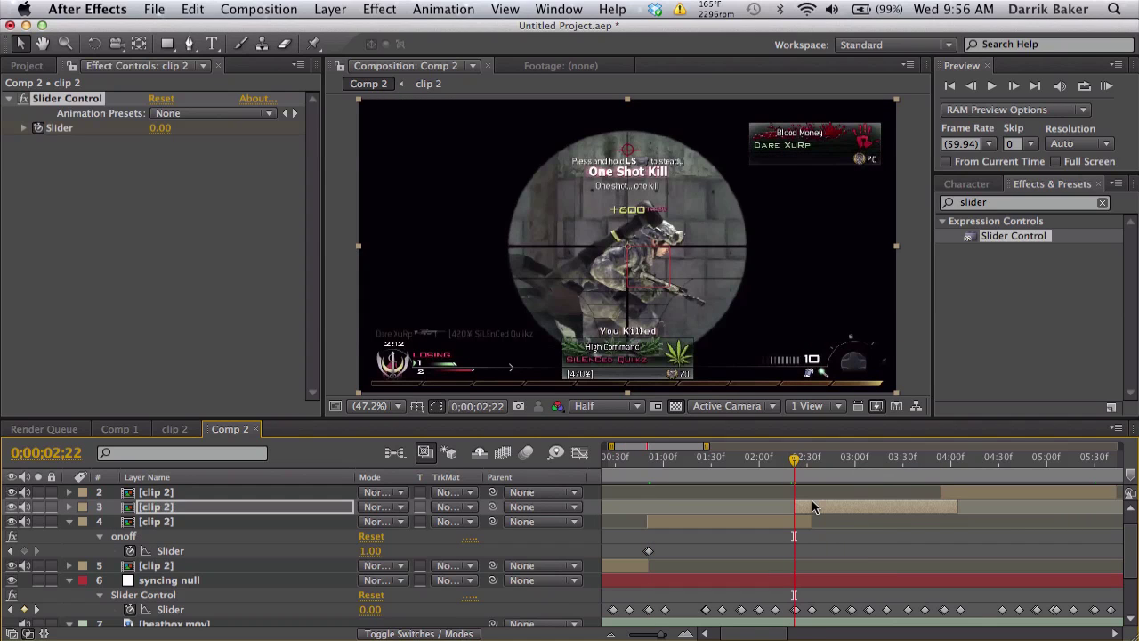
pyautogui.press('u')
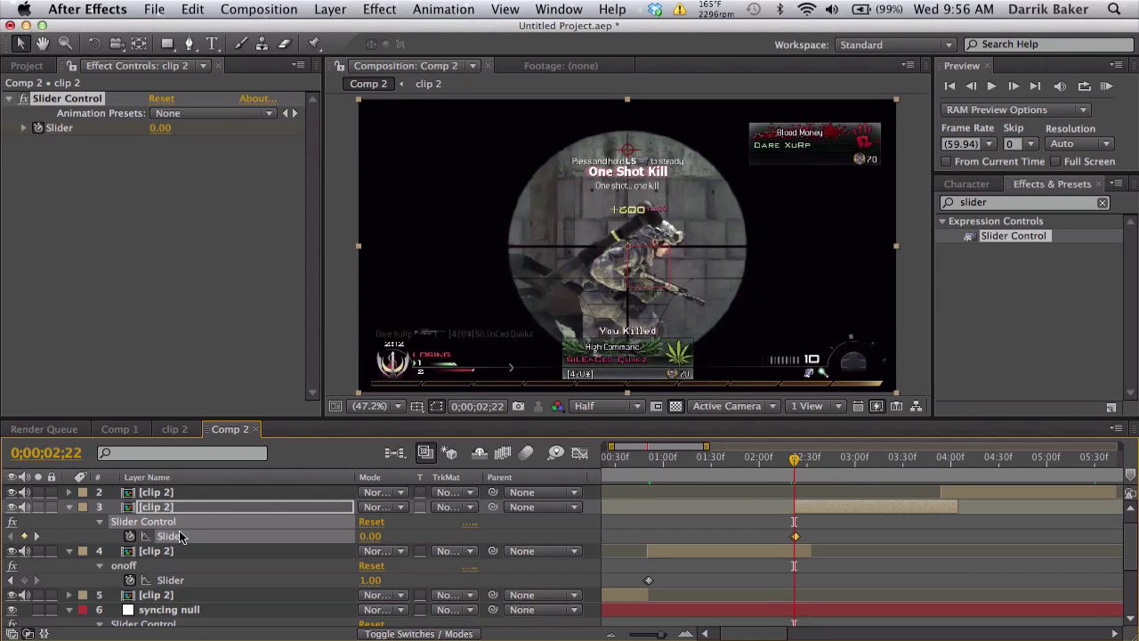
pyautogui.click(77, 102)
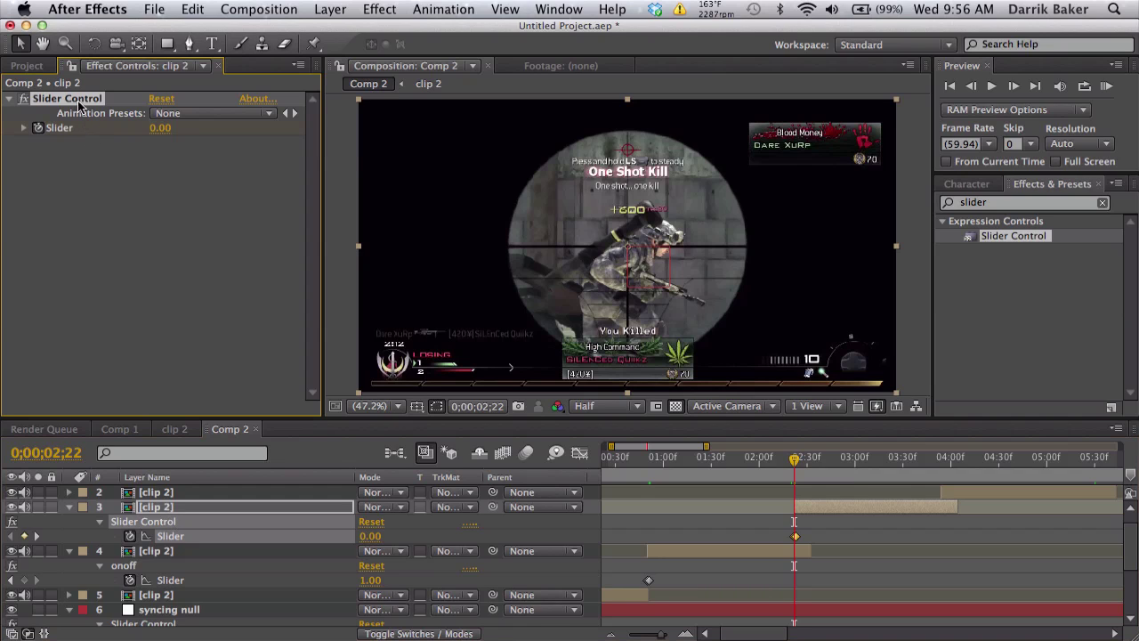
pyautogui.press('Return')
pyautogui.write('onoff')
pyautogui.press('Return')
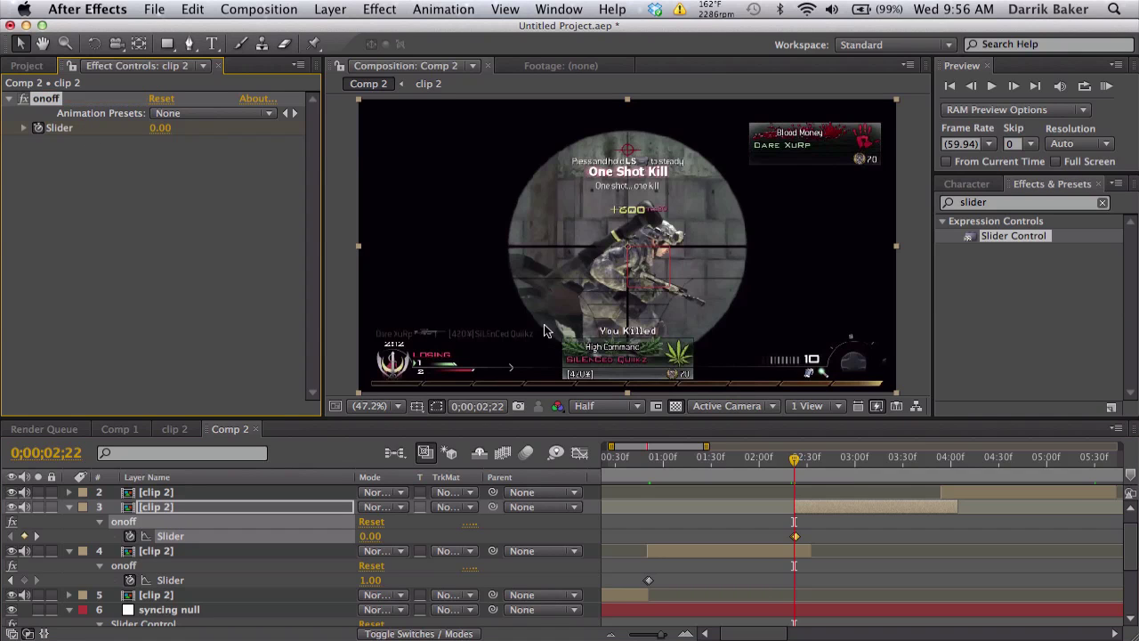
# At 0;00;03;54, rename the second clip layer's slider effect to onoff.
pyautogui.scroll(1, 777, 545)
pyautogui.hscroll(3, 777, 544)
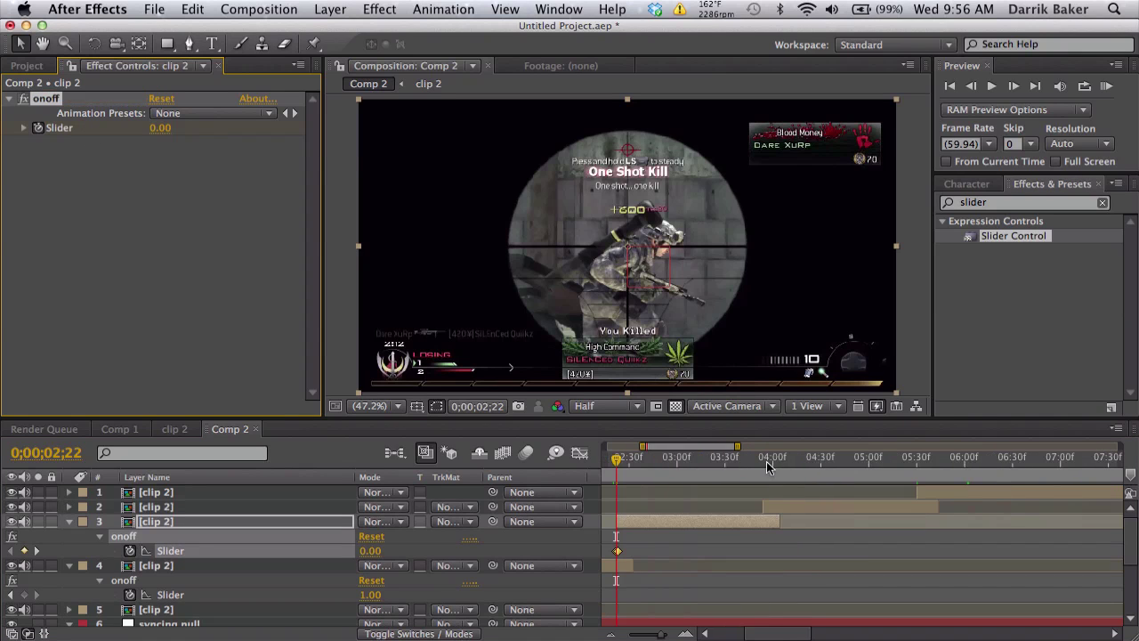
pyautogui.click(762, 459)
pyautogui.click(780, 506)
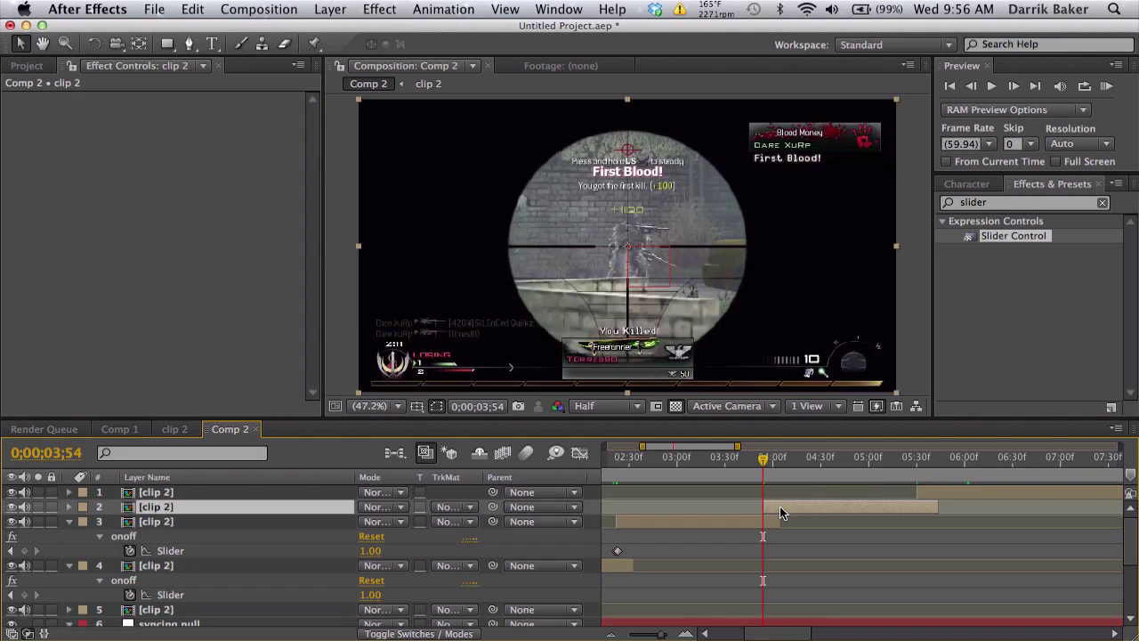
pyautogui.click(97, 94)
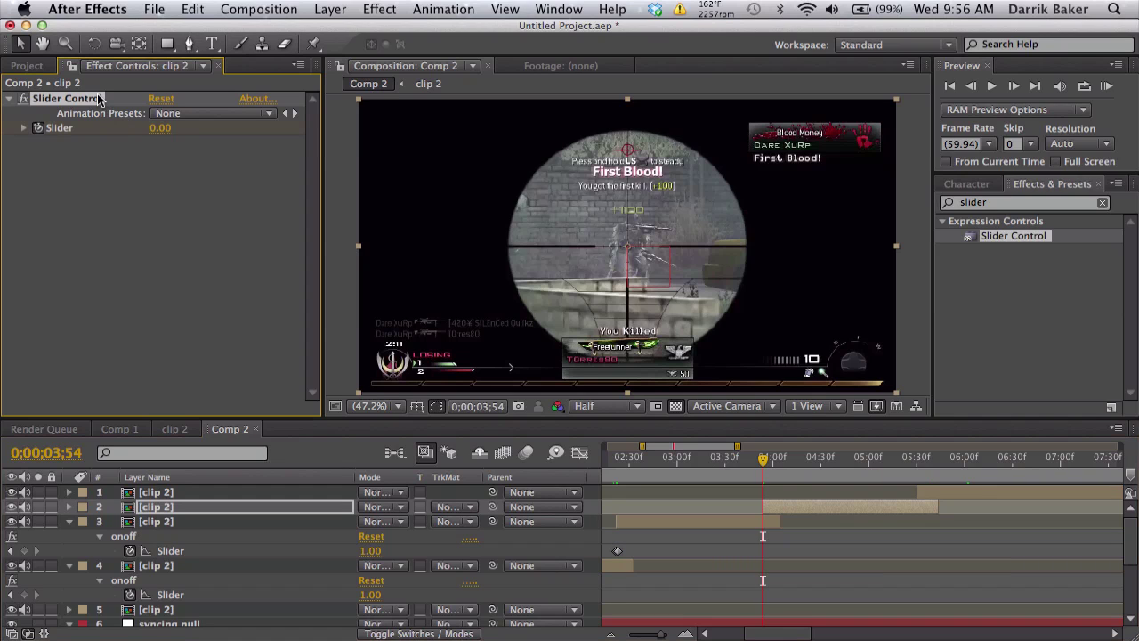
pyautogui.press('Return')
pyautogui.write('onoff')
# At 0;00;05;31, rename the top clip layer's slider effect to onoff.
pyautogui.hscroll(3, 922, 513)
pyautogui.click(812, 460)
pyautogui.click(812, 460)
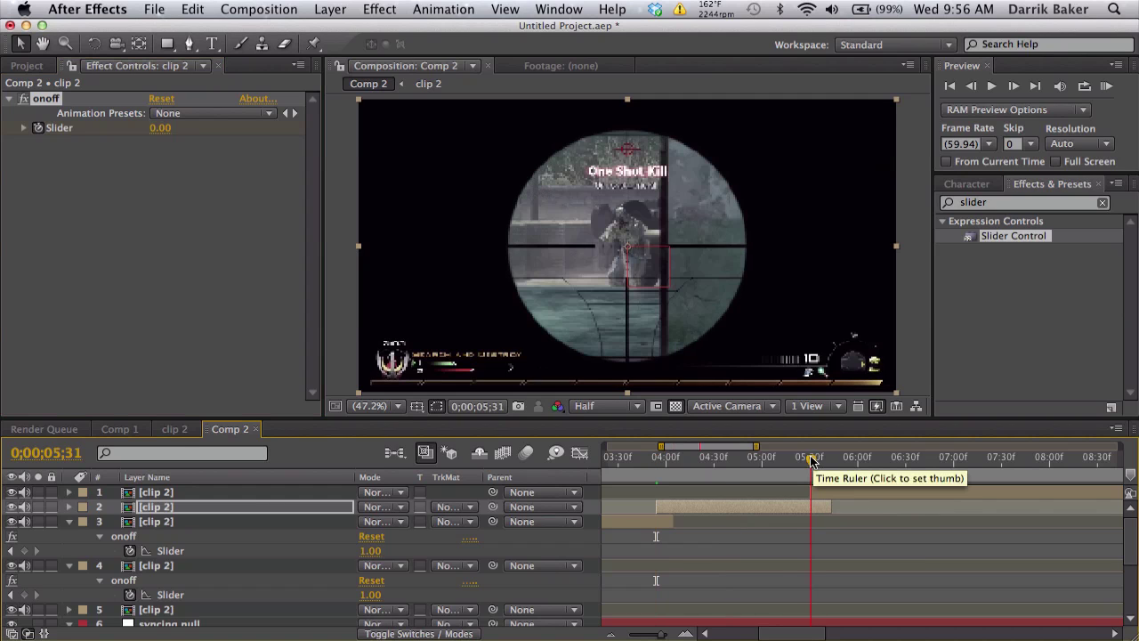
pyautogui.click(824, 492)
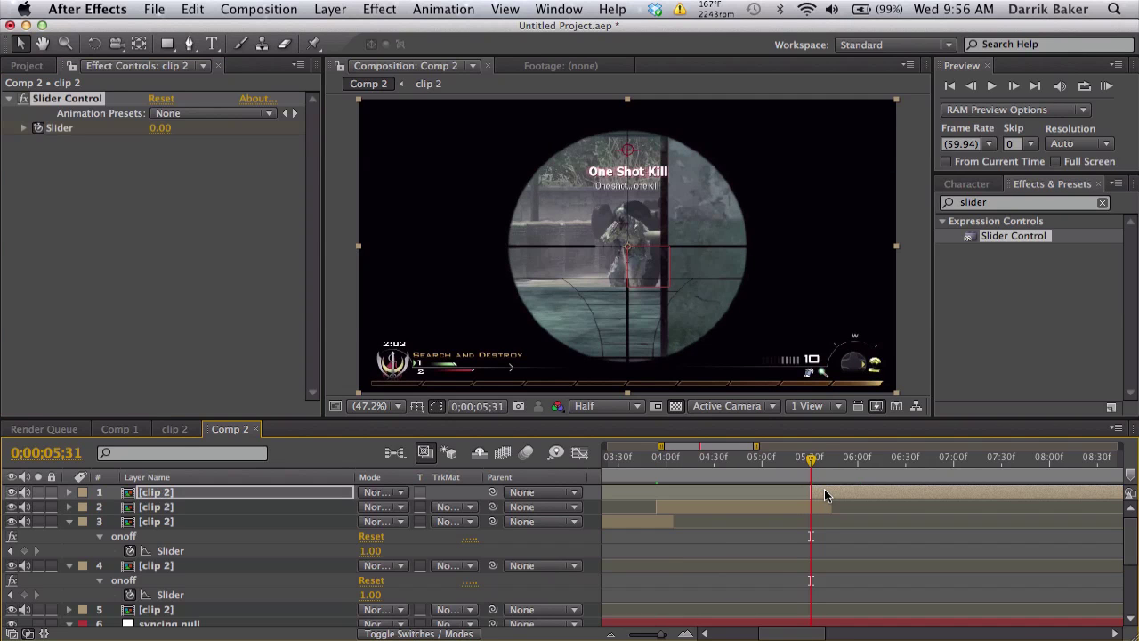
pyautogui.click(85, 98)
pyautogui.press('Return')
pyautogui.write('on')
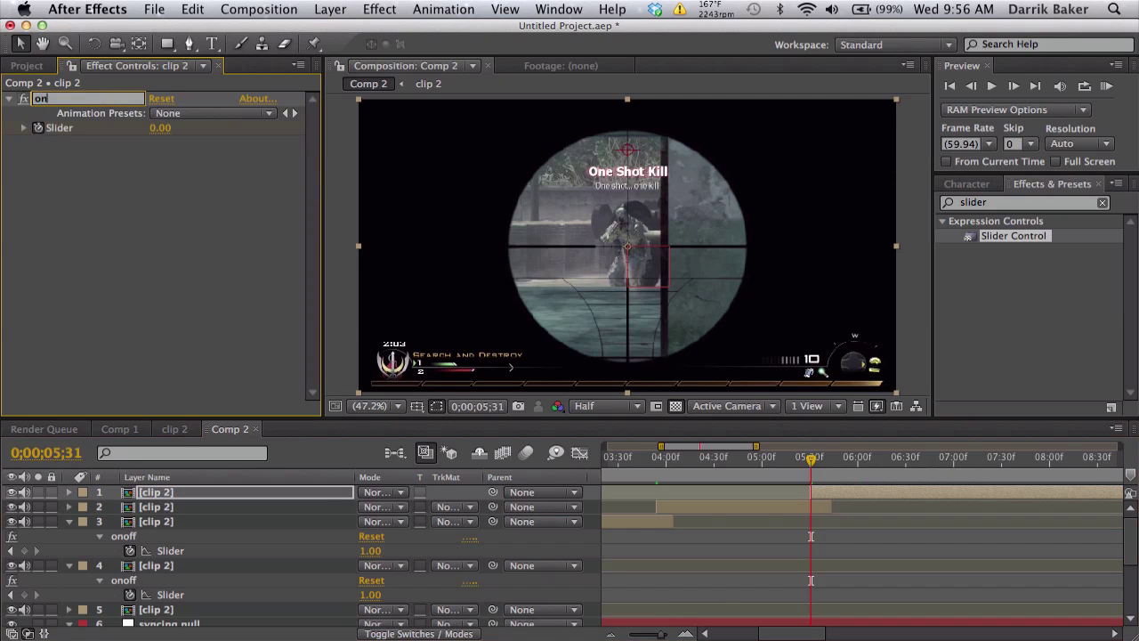
pyautogui.write('off')
pyautogui.press('Return')
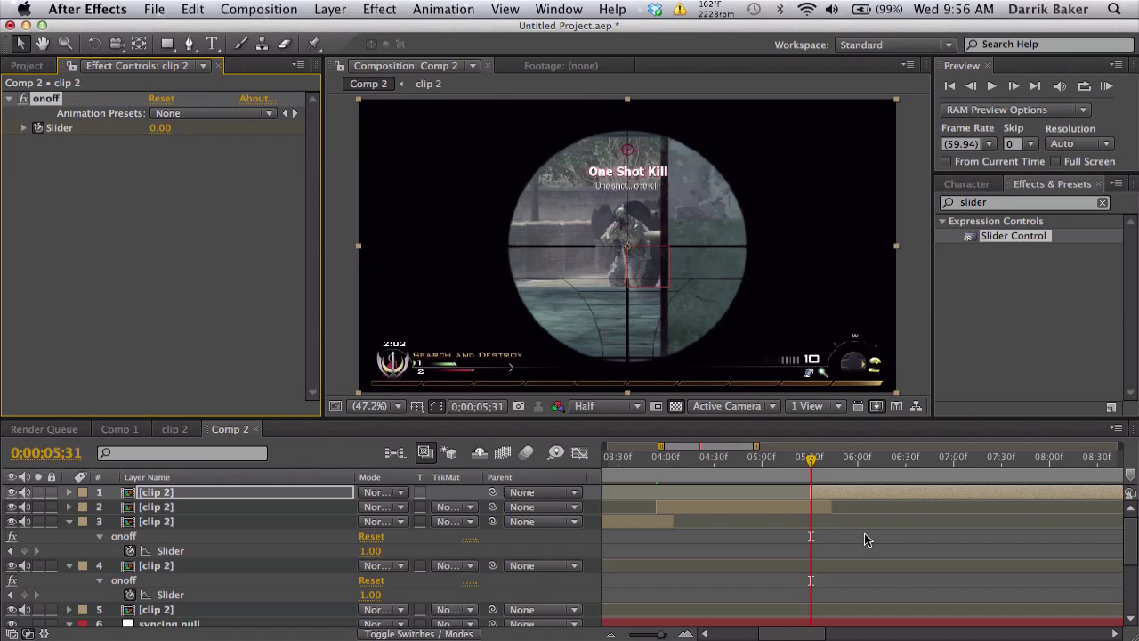
# Review every layer's keyframed properties, collapse them, and select the syncing null layer.
pyautogui.press('u')
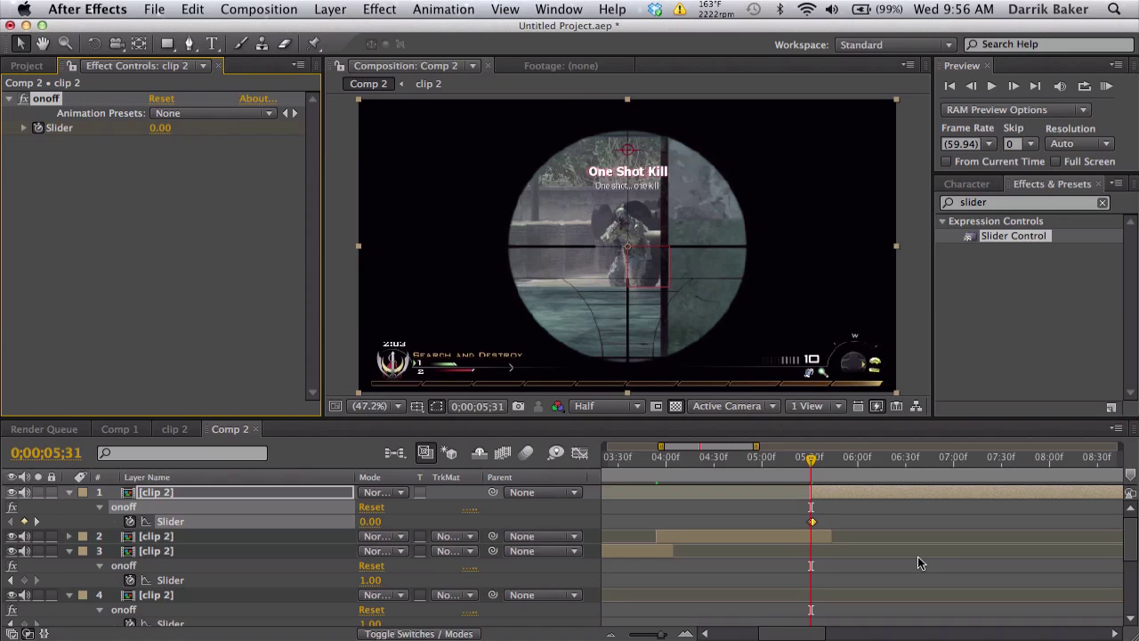
pyautogui.hotkey('ctrl', 'a')
pyautogui.press('u')
pyautogui.press('u')
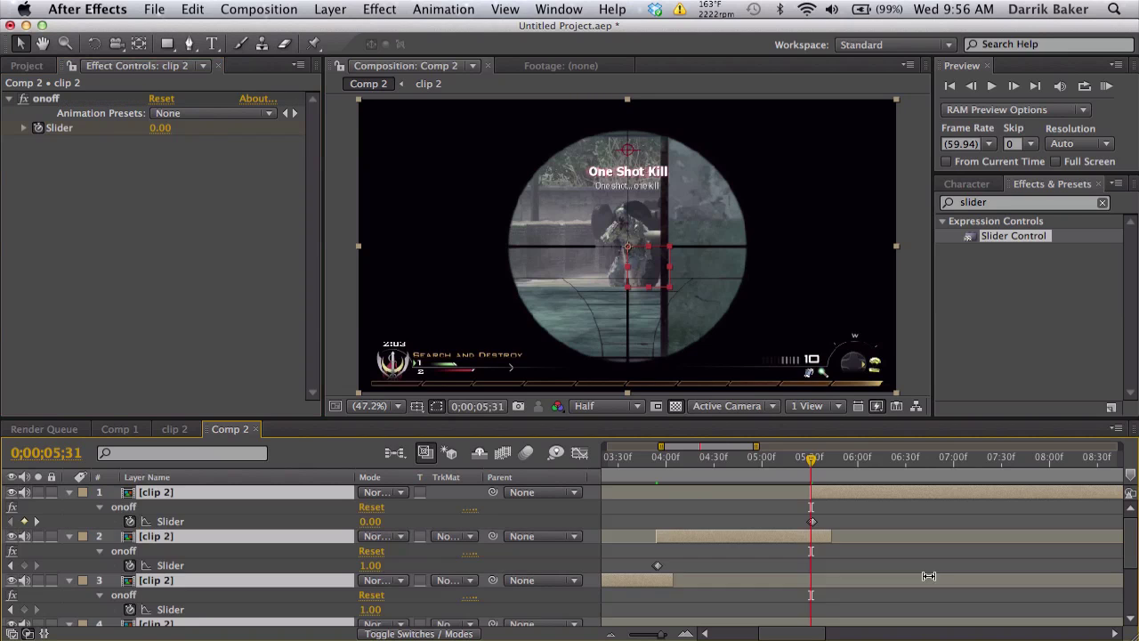
pyautogui.press('-')
pyautogui.press('-')
pyautogui.press('-')
pyautogui.scroll(-3, 926, 575)
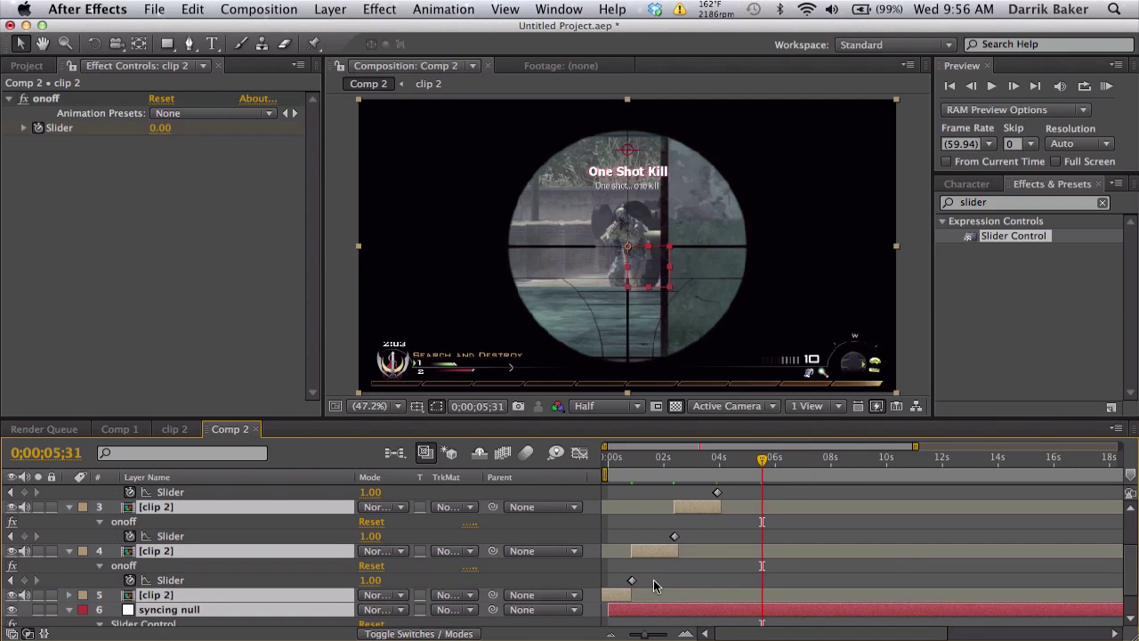
pyautogui.press('u')
pyautogui.click(856, 612)
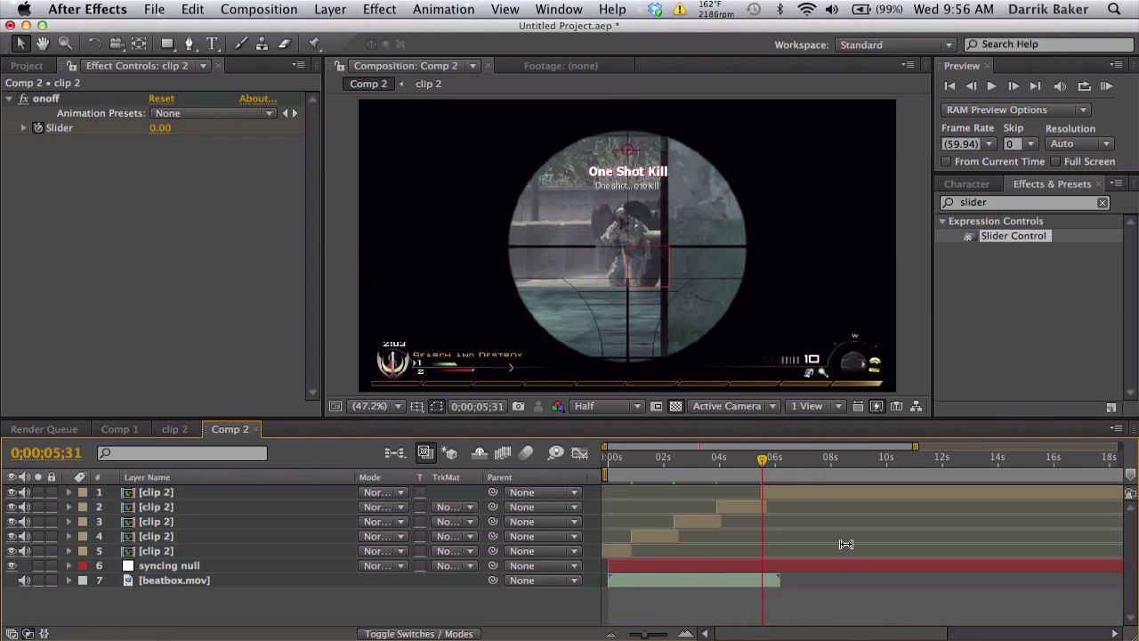
pyautogui.click(796, 565)
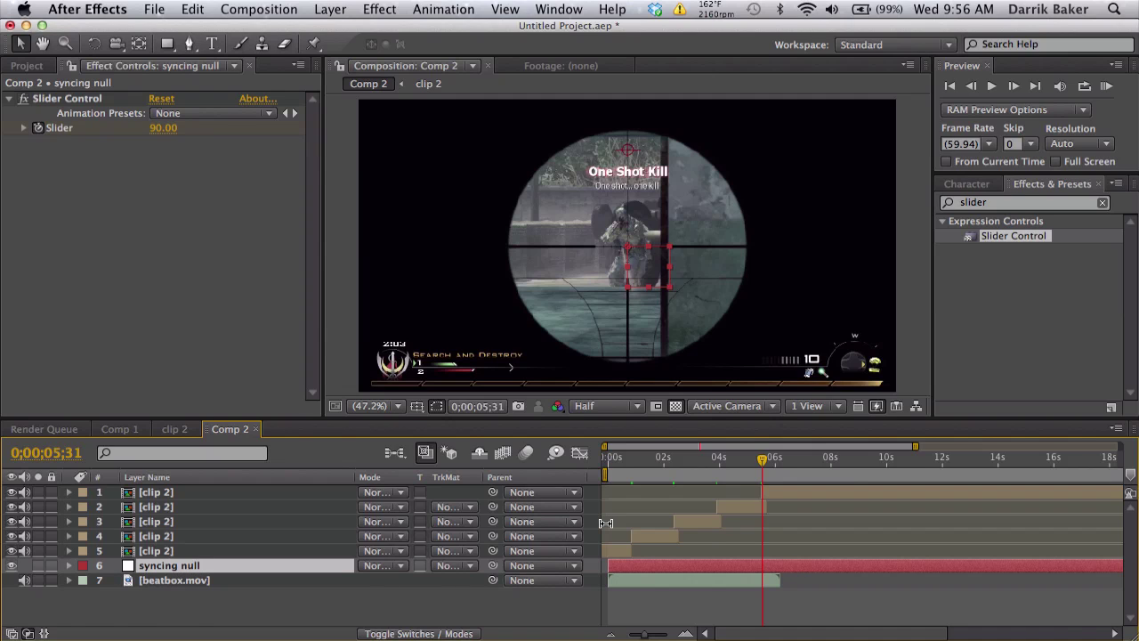
# Find Twixtor by searching 'twix', apply it to the fourth clip 2 layer, and set Input: Frame Rate to 59.94.
pyautogui.press('u')
pyautogui.press('=')
pyautogui.press('=')
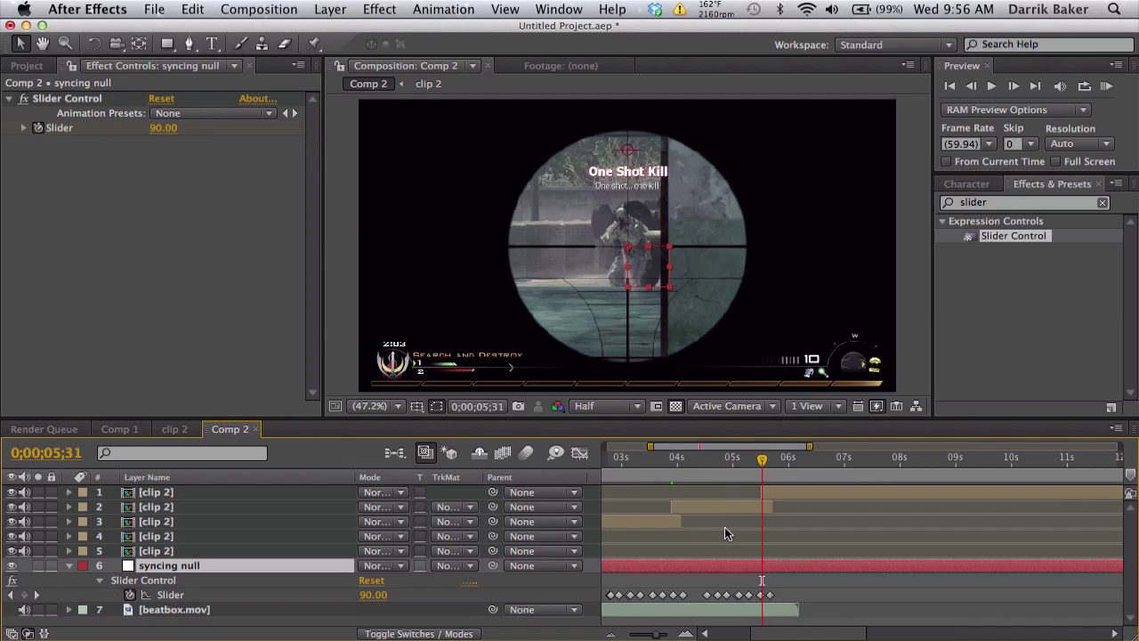
pyautogui.click(729, 535)
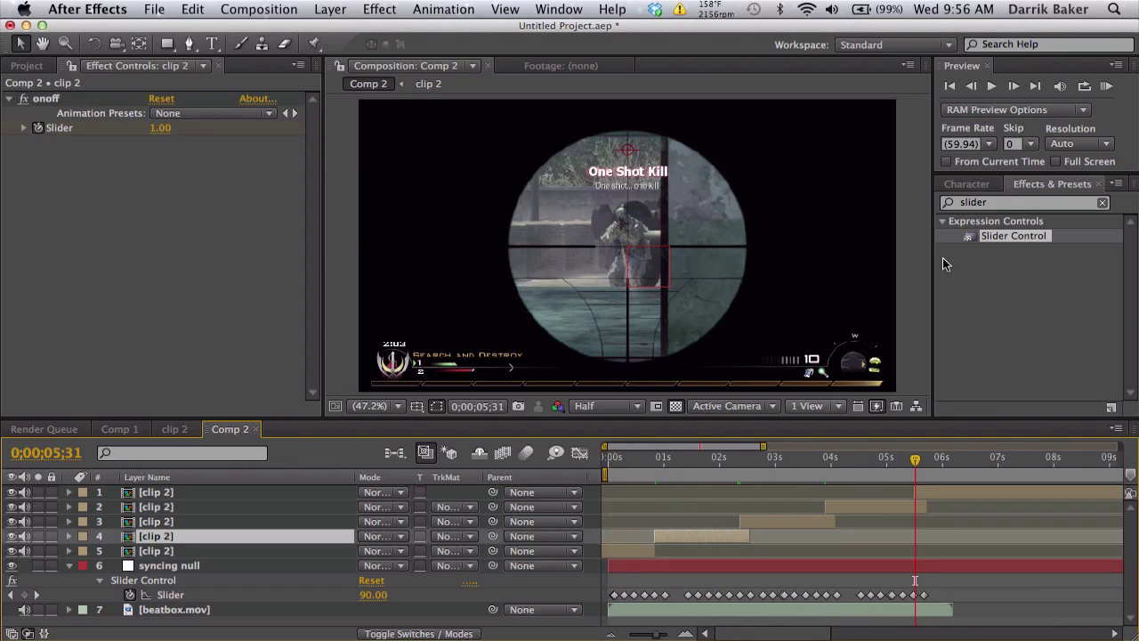
pyautogui.click(1011, 202)
pyautogui.write('twix')
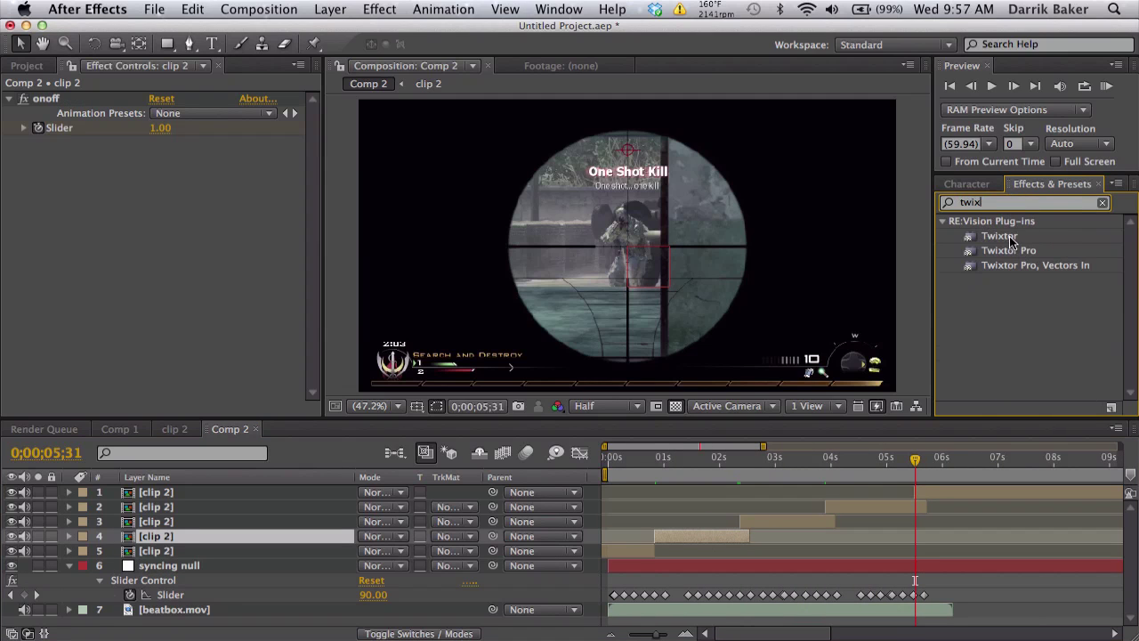
pyautogui.moveTo(999, 236); pyautogui.dragTo(711, 534)
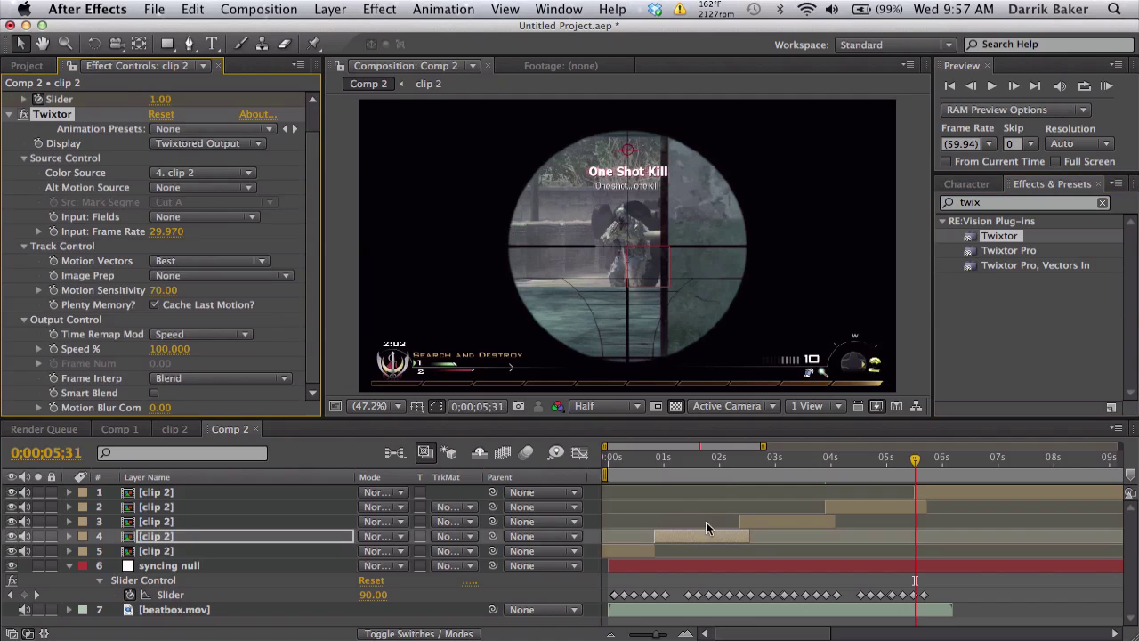
pyautogui.click(166, 231)
pyautogui.write('59.94')
pyautogui.press('Return')
# Start a Speed % expression with if(onoff Slider==0), pick-whipping the onoff Slider.
pyautogui.keyDown('alt'); pyautogui.click(54, 351); pyautogui.keyUp('alt')
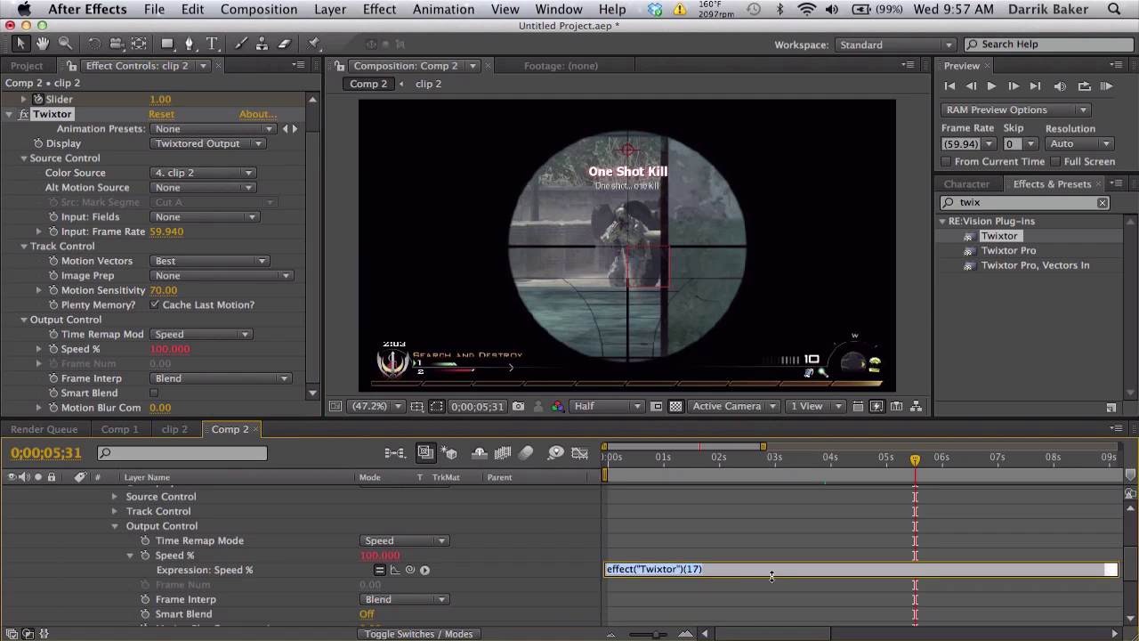
pyautogui.moveTo(772, 576); pyautogui.dragTo(774, 616)
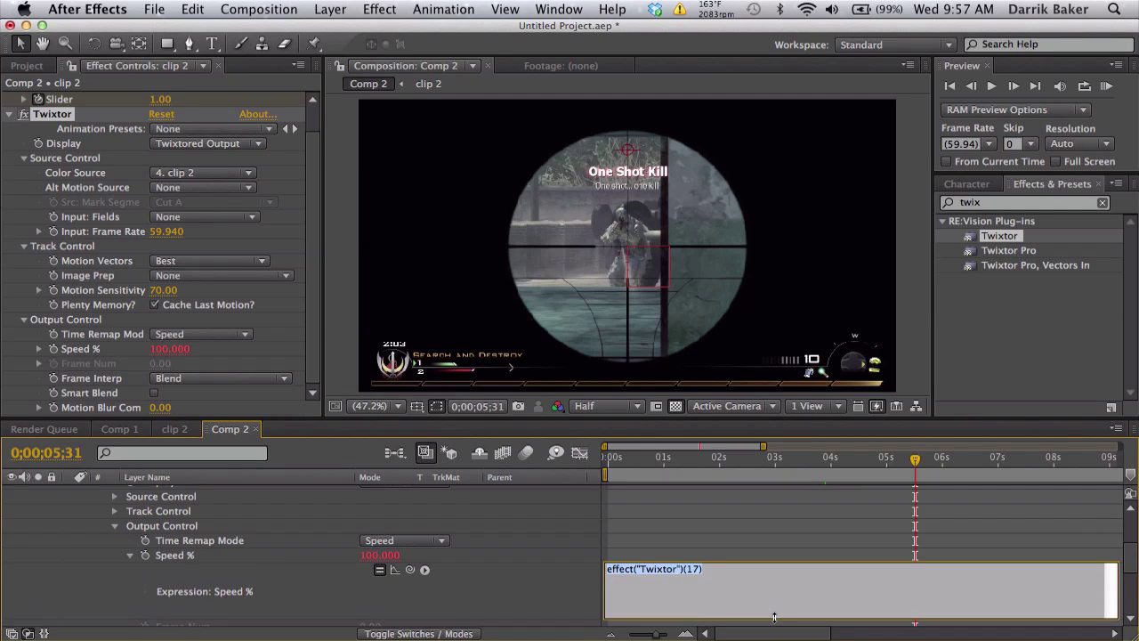
pyautogui.write('if(')
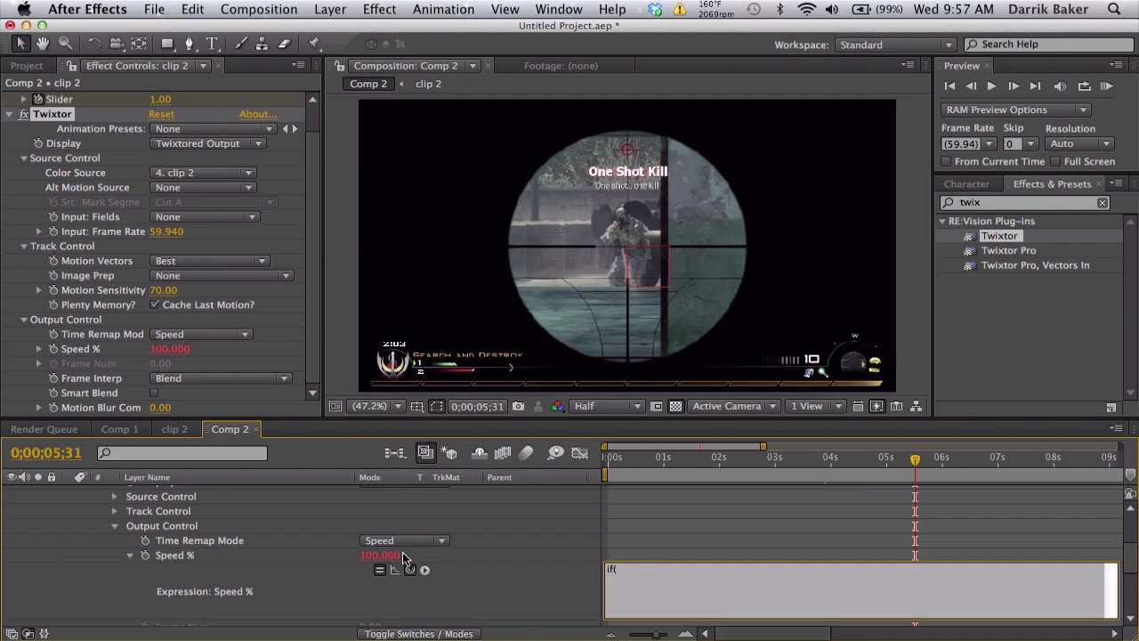
pyautogui.moveTo(410, 570); pyautogui.dragTo(76, 132)
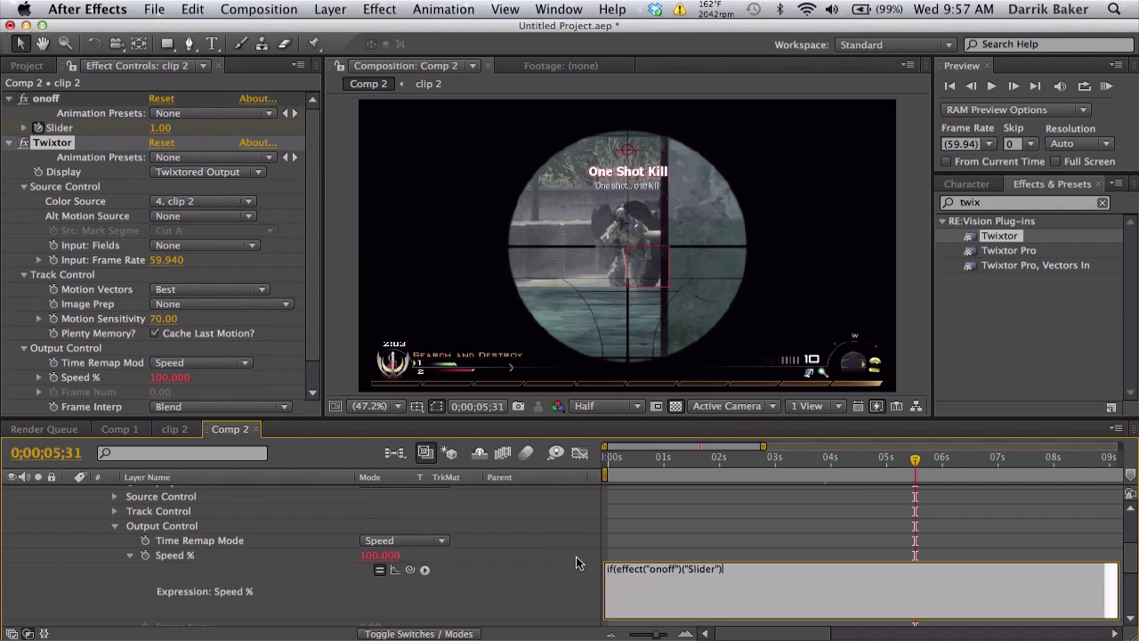
pyautogui.write('==0)')
pyautogui.press('Return')
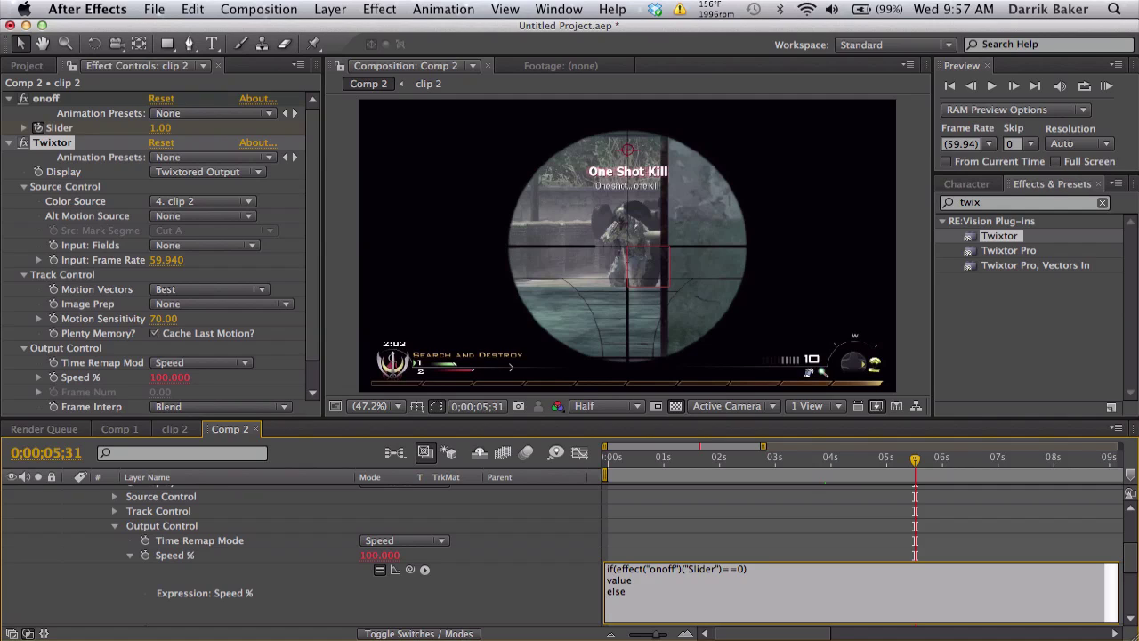
# Add linear(syncing null Slider,0,100,1,100) to the expression and commit it.
pyautogui.write('linear(')
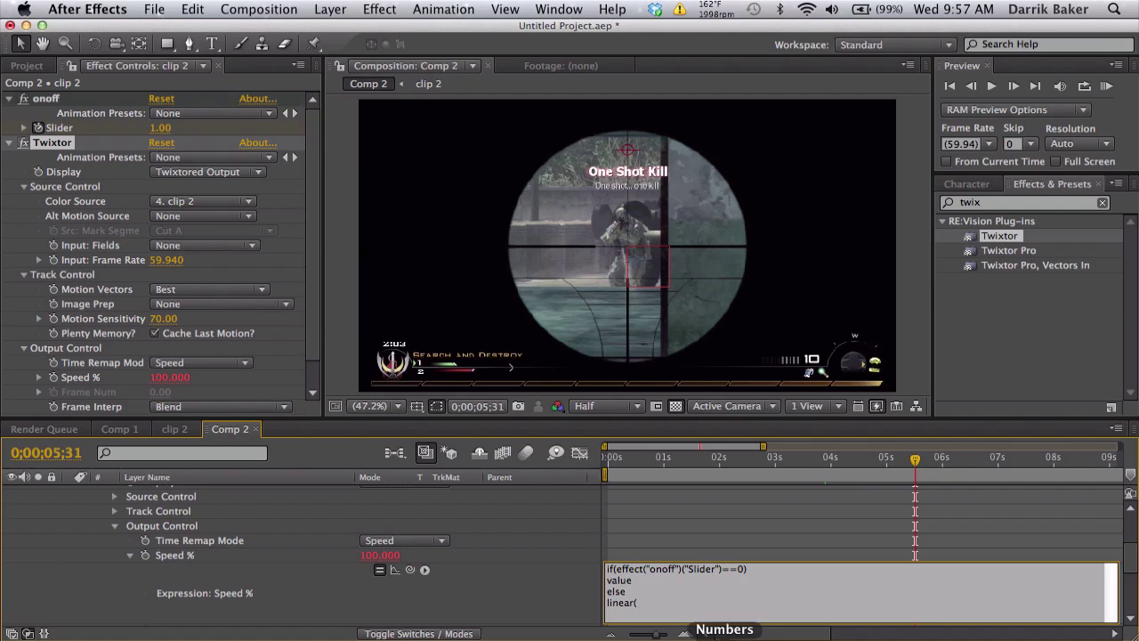
pyautogui.moveTo(410, 573); pyautogui.dragTo(206, 608)
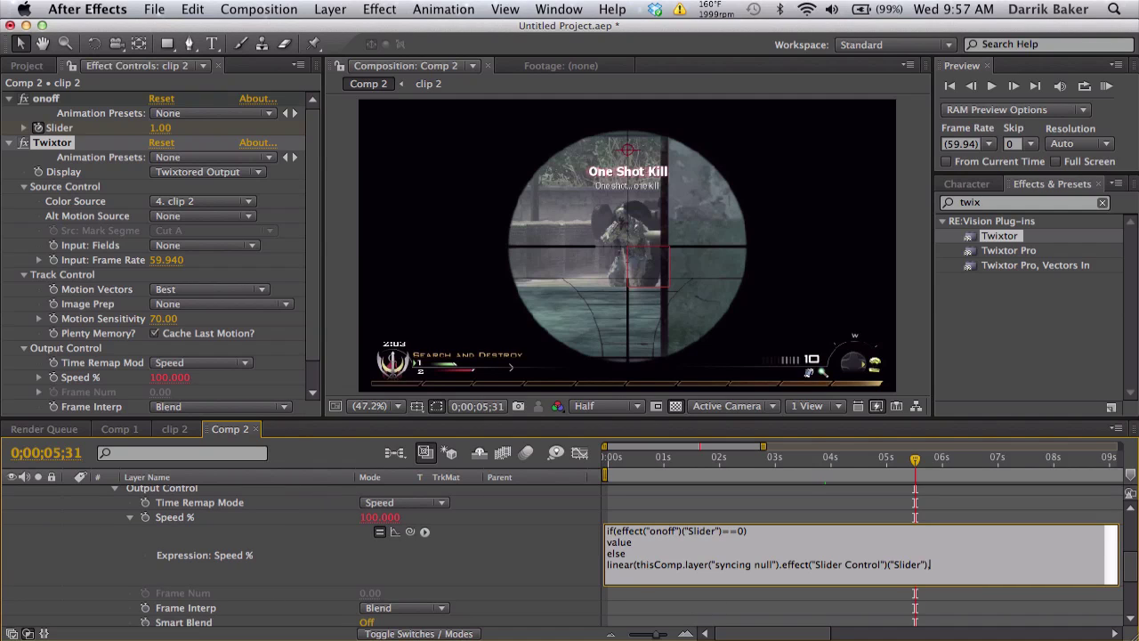
pyautogui.write(',0,10')
pyautogui.write('00')
pyautogui.click(778, 505)
# Collapse all layers, then select the syncing null and show its keyframed Slider.
pyautogui.press('-')
pyautogui.press('-')
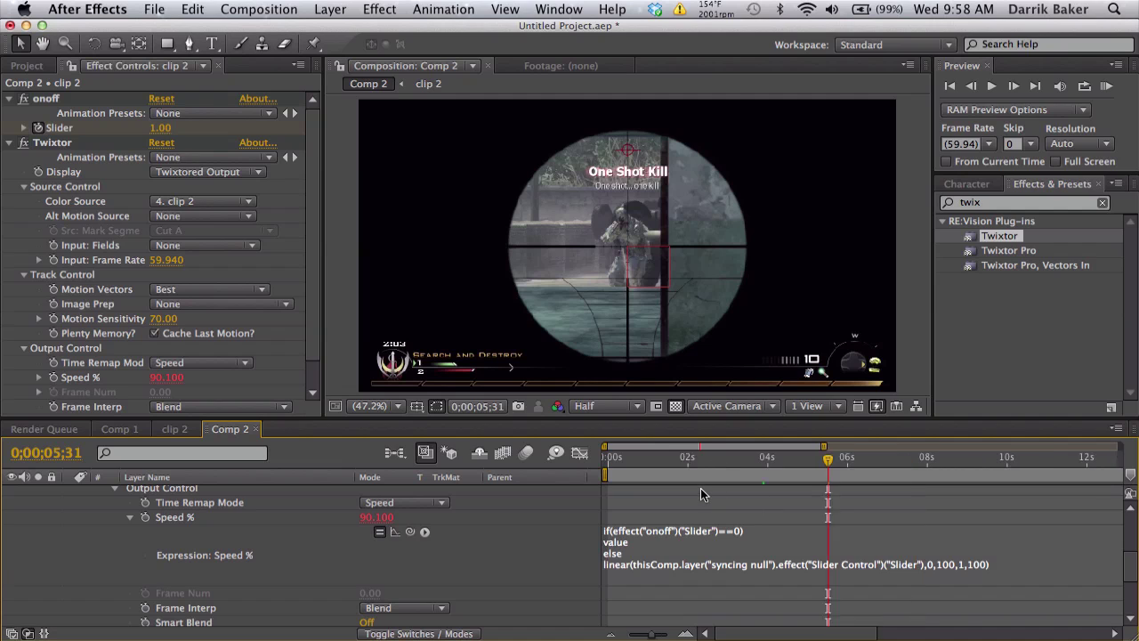
pyautogui.scroll(5, 700, 499)
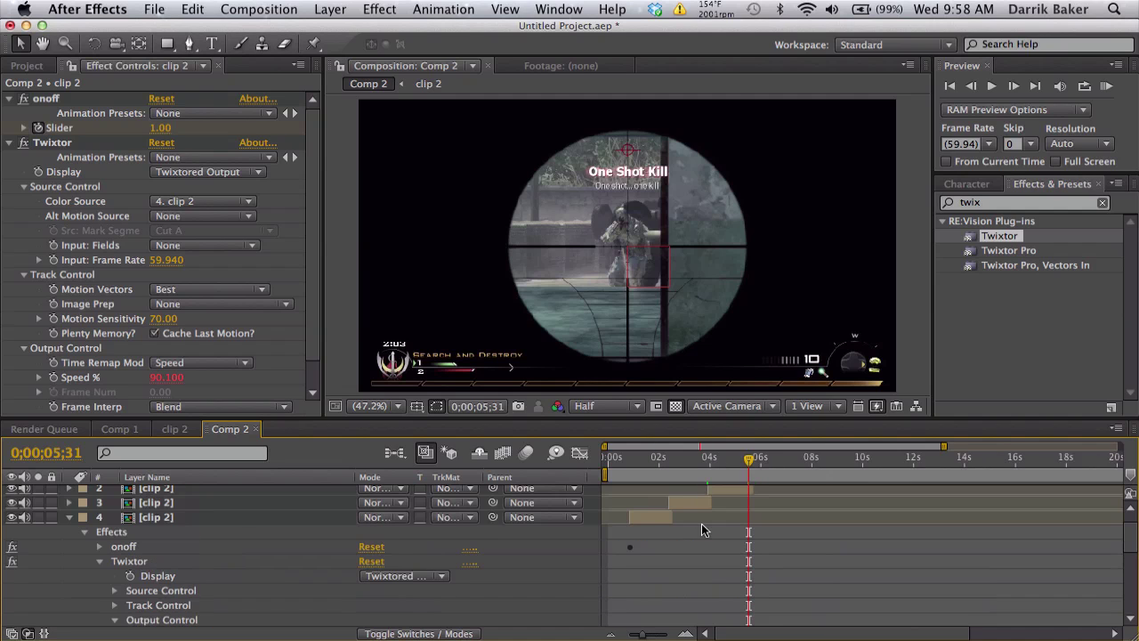
pyautogui.press('super+a')
pyautogui.press('u')
pyautogui.press('u')
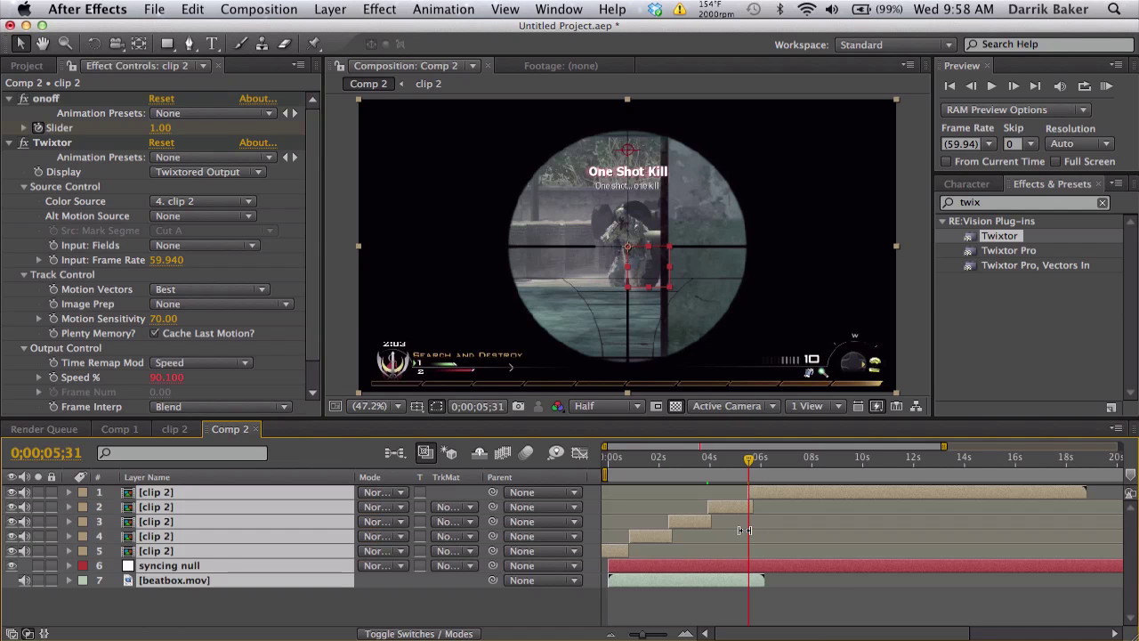
pyautogui.click(846, 607)
pyautogui.click(627, 462)
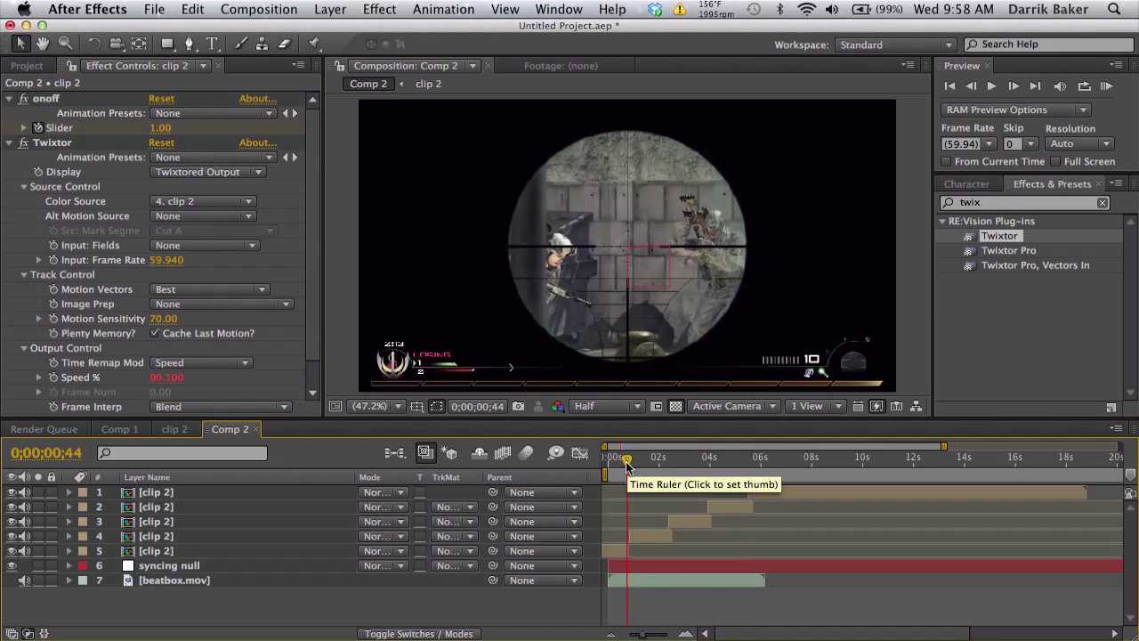
pyautogui.click(627, 463)
pyautogui.press('=')
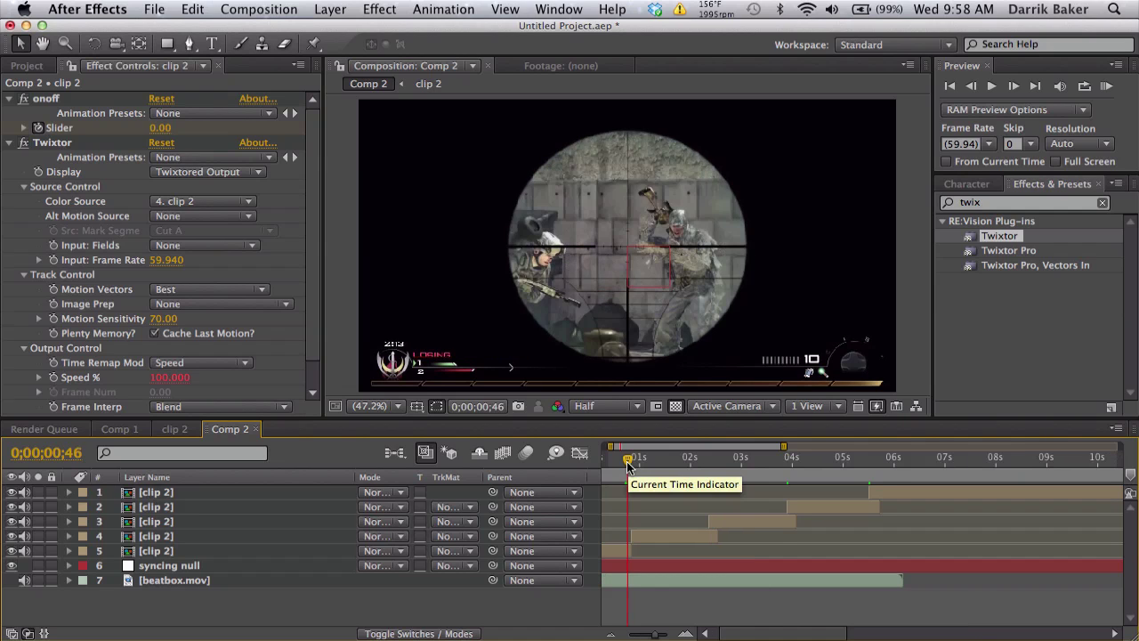
pyautogui.click(657, 569)
pyautogui.press('u')
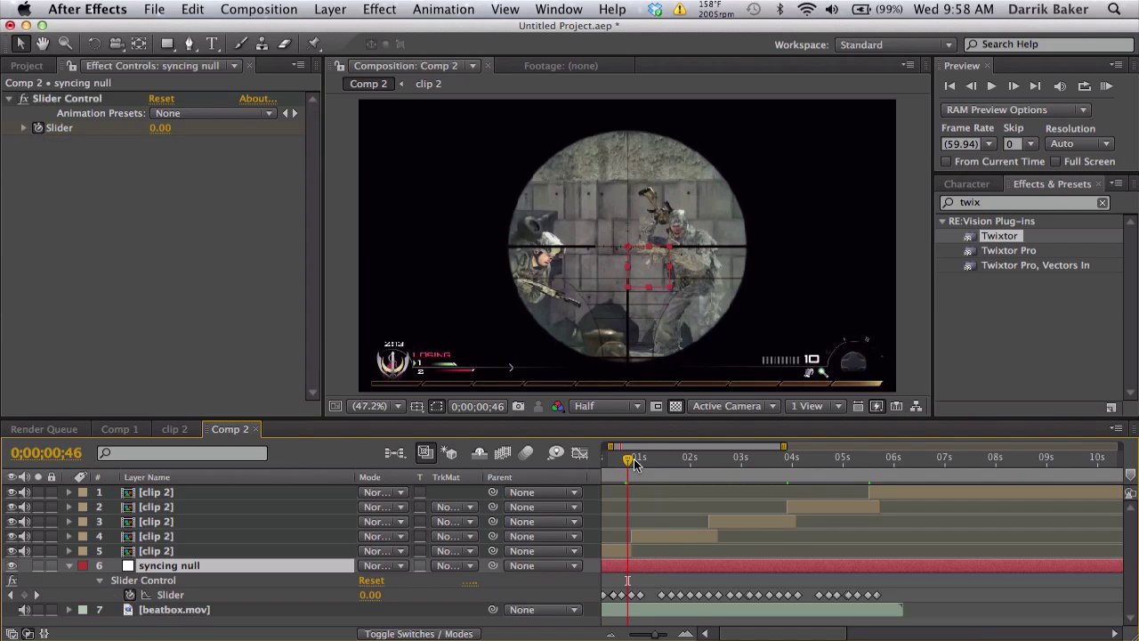
# Scrub to 0;00;02;21 and step frames to confirm Speed % reads 1.000.
pyautogui.moveTo(633, 463); pyautogui.dragTo(700, 448)
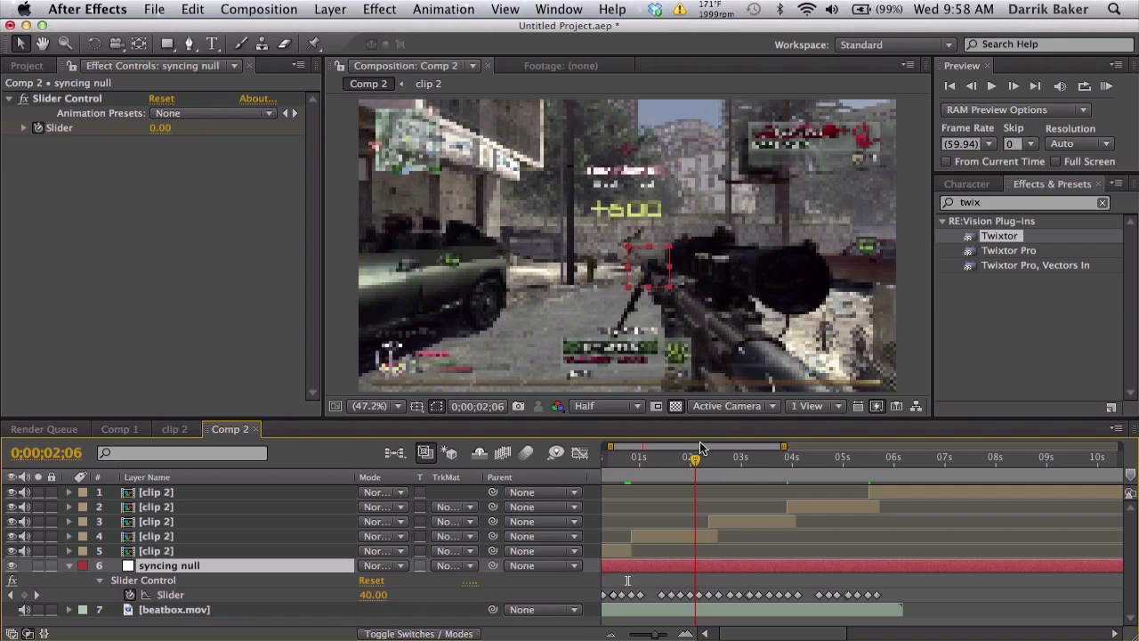
pyautogui.press('=')
pyautogui.press('=')
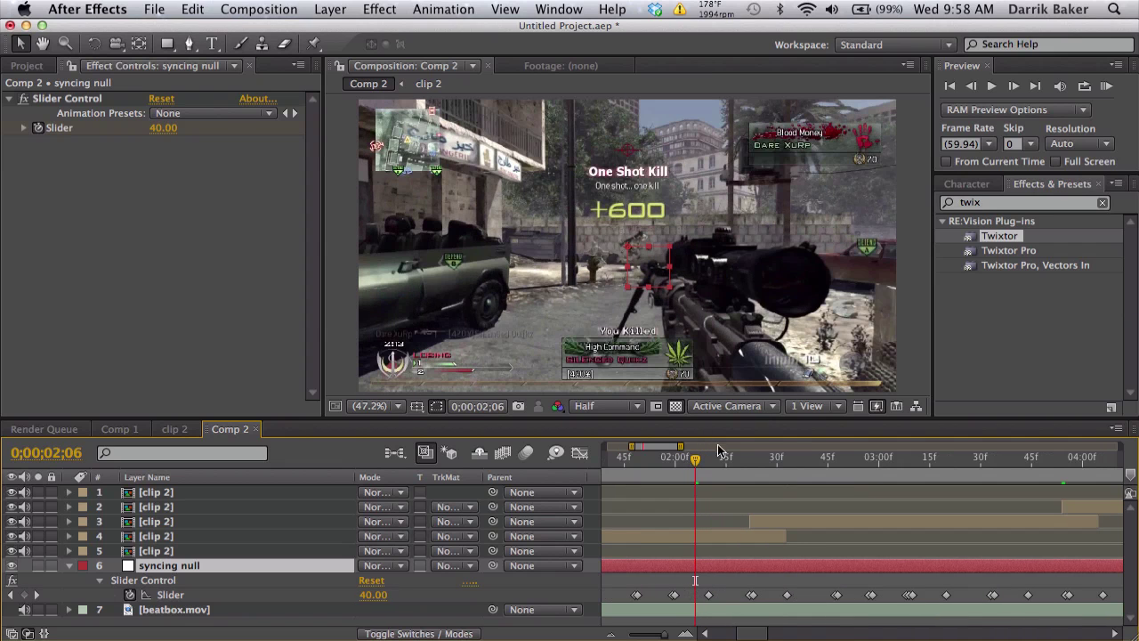
pyautogui.click(745, 457)
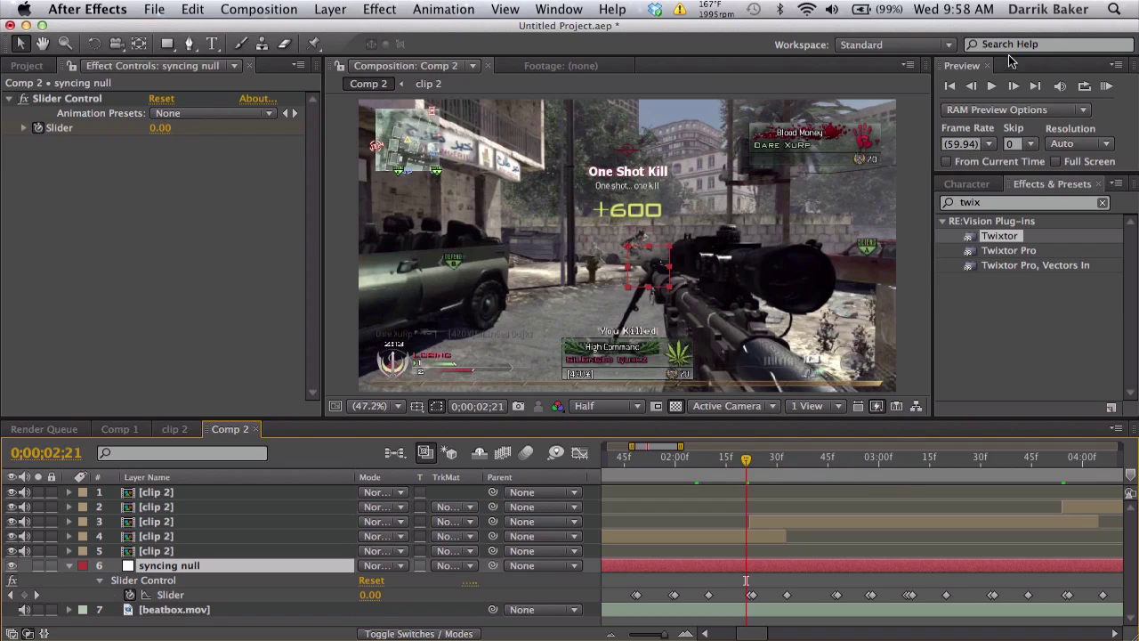
pyautogui.click(1012, 86)
pyautogui.click(972, 87)
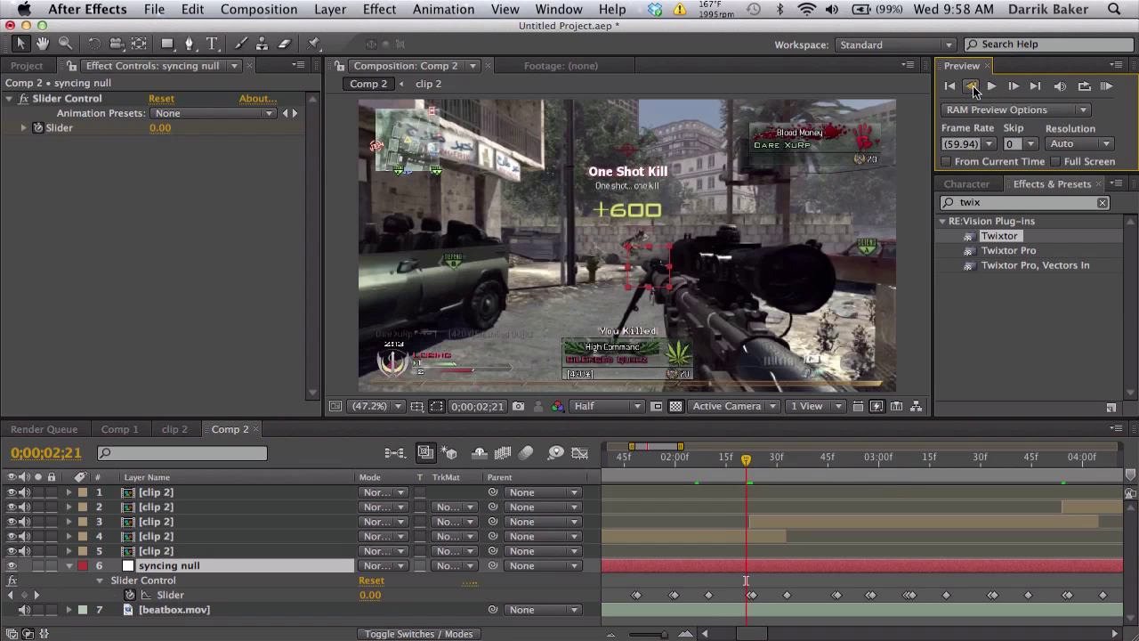
# Edit layer 4's Speed % expression so linear() ends with 1,250 instead of 1,100.
pyautogui.click(755, 537)
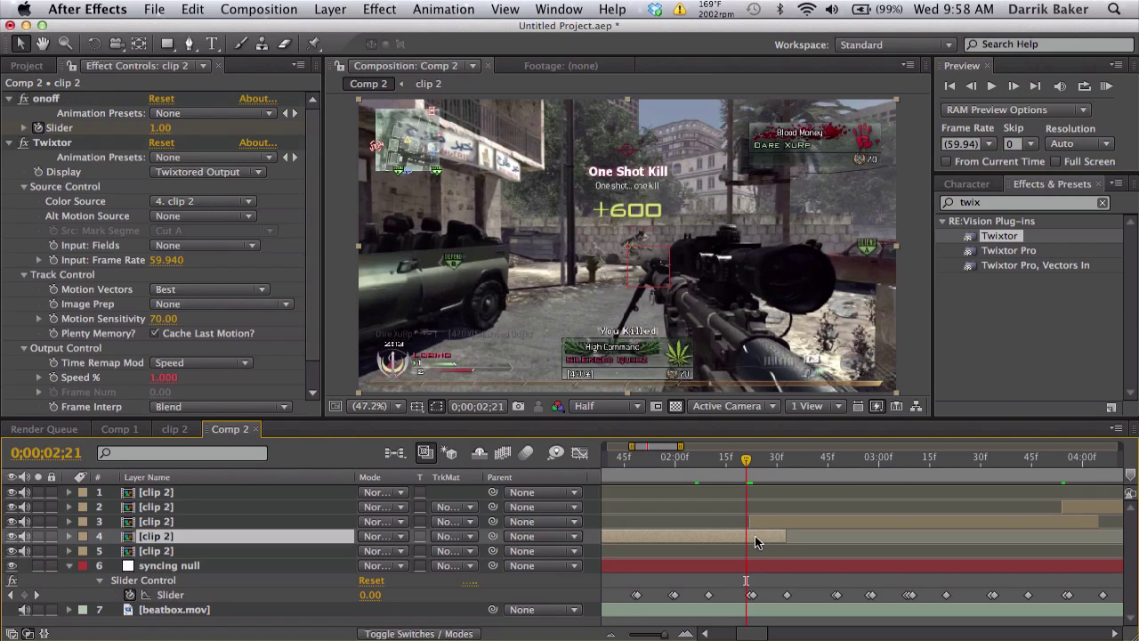
pyautogui.press('u')
pyautogui.scroll(-5, 775, 560)
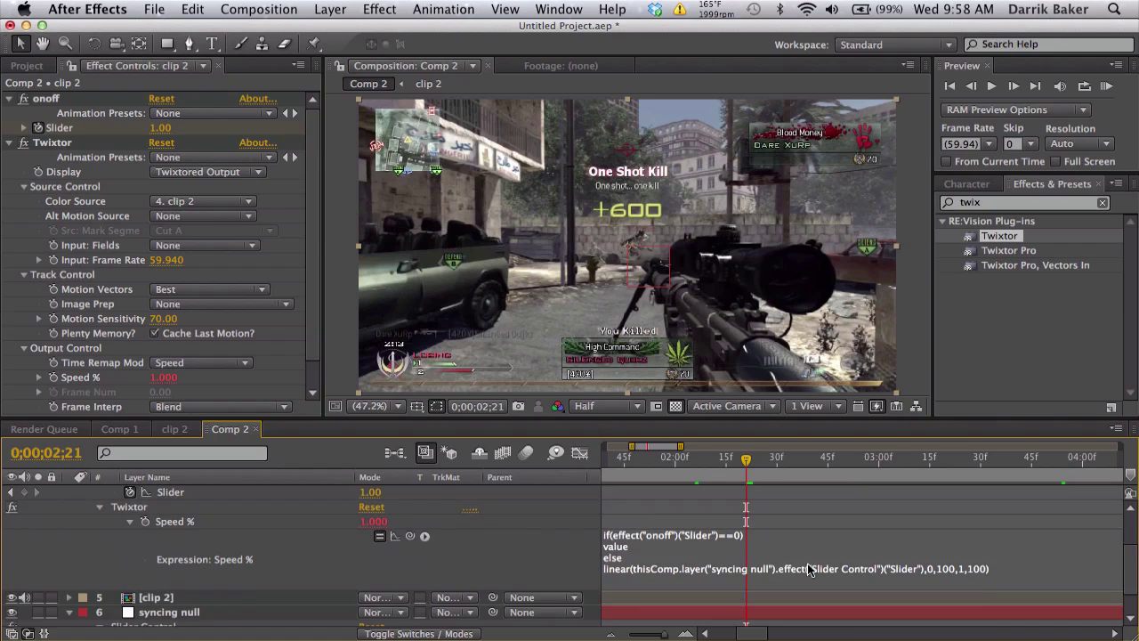
pyautogui.click(814, 570)
pyautogui.click(972, 569)
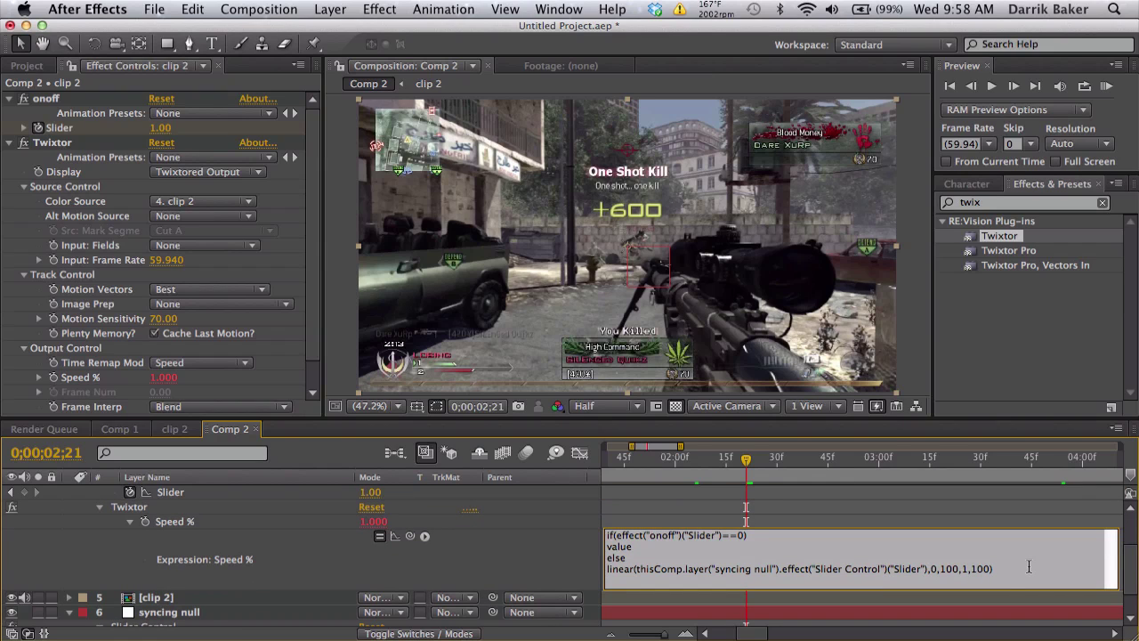
pyautogui.press('BackSpace')
pyautogui.write('2')
pyautogui.click(1015, 521)
pyautogui.click(957, 557)
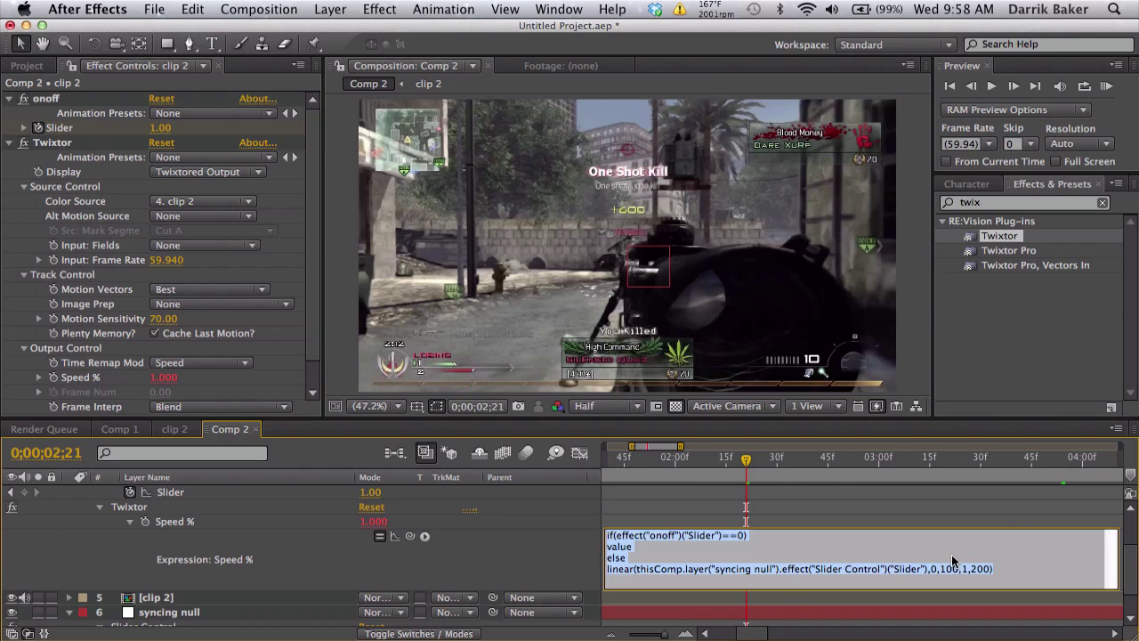
pyautogui.click(986, 570)
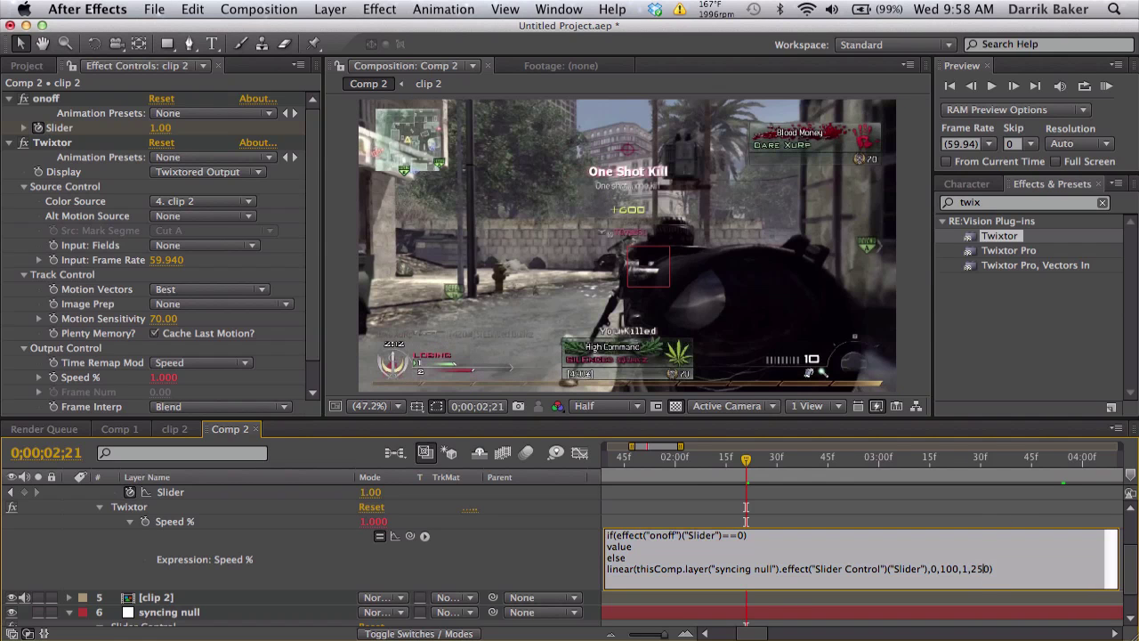
pyautogui.write('5')
pyautogui.click(983, 526)
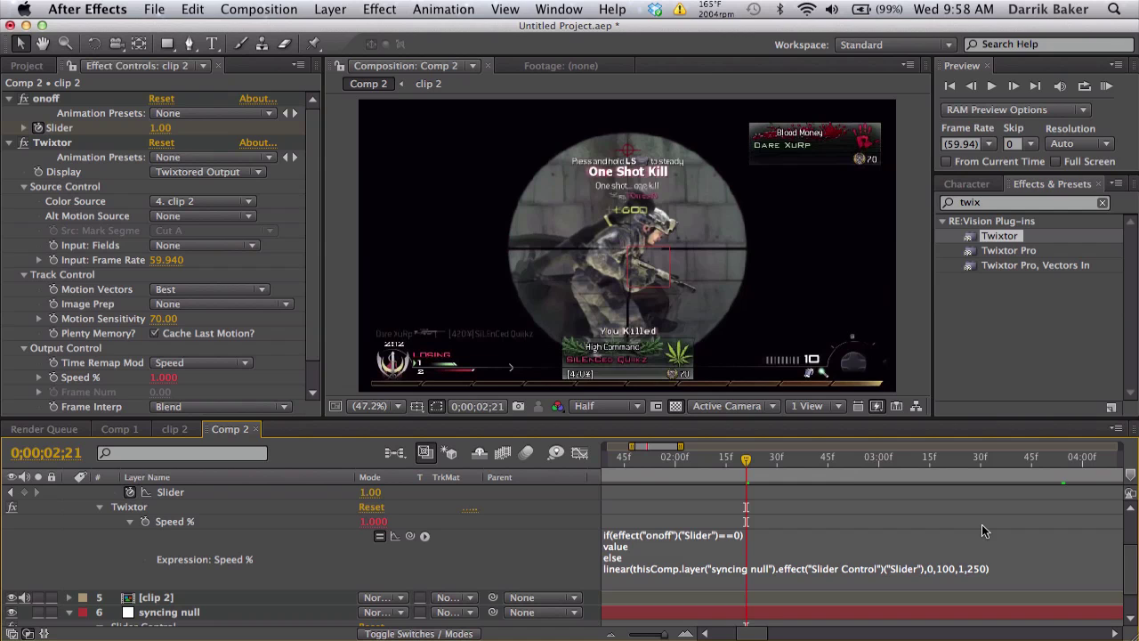
# Scrub the time ruler from 00;55 to check the faster speed ramp.
pyautogui.press('-')
pyautogui.press('-')
pyautogui.scroll(1, 981, 524)
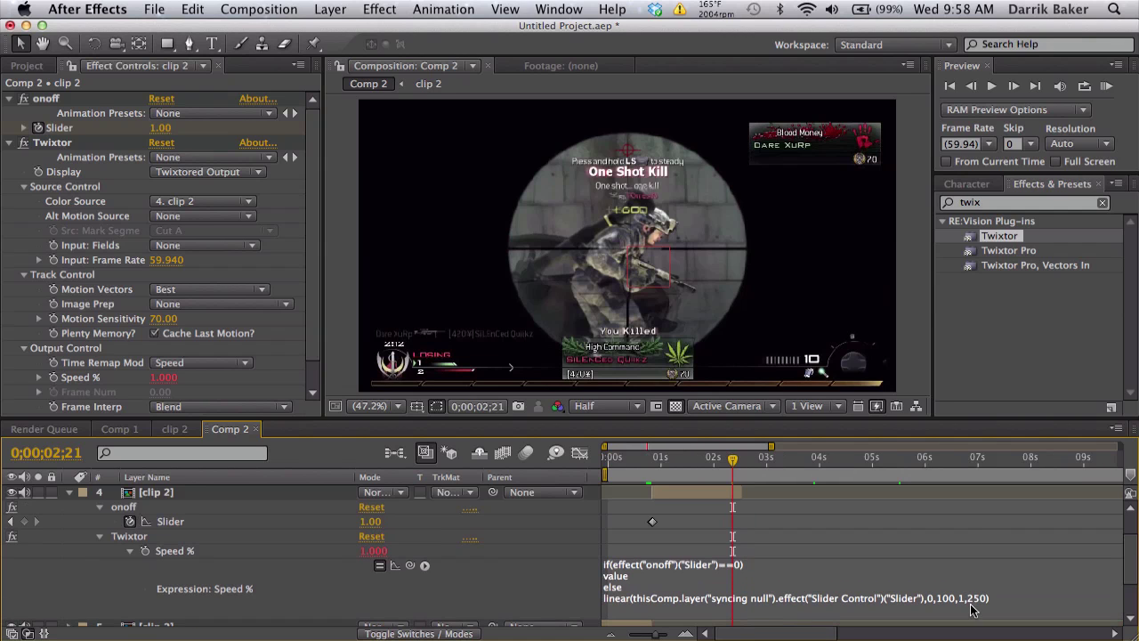
pyautogui.click(656, 459)
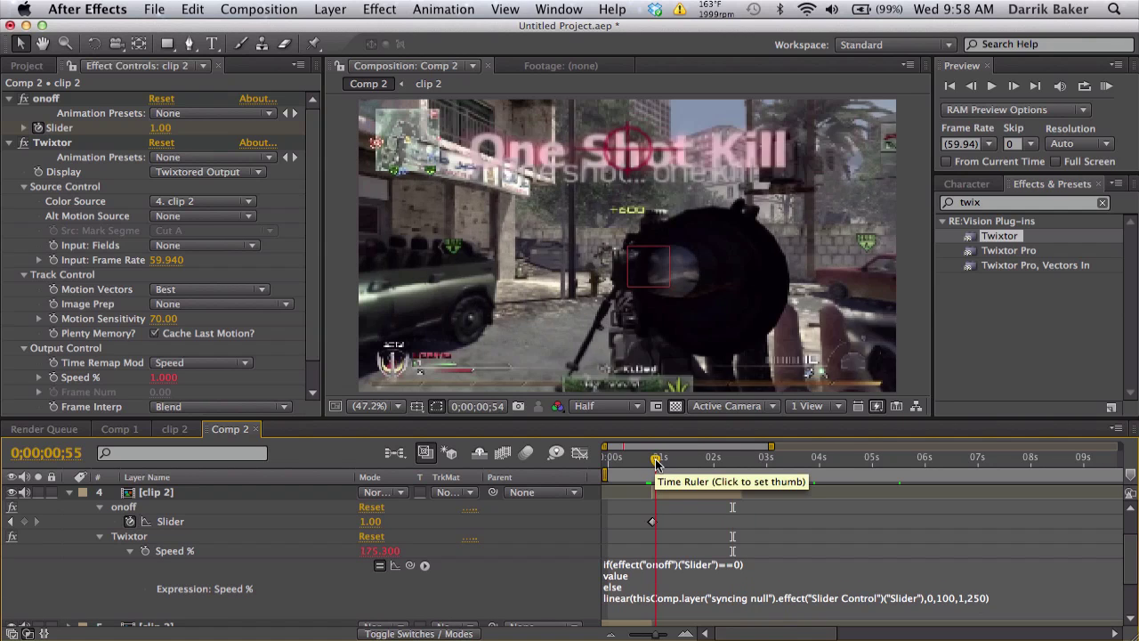
pyautogui.moveTo(656, 460); pyautogui.dragTo(755, 456)
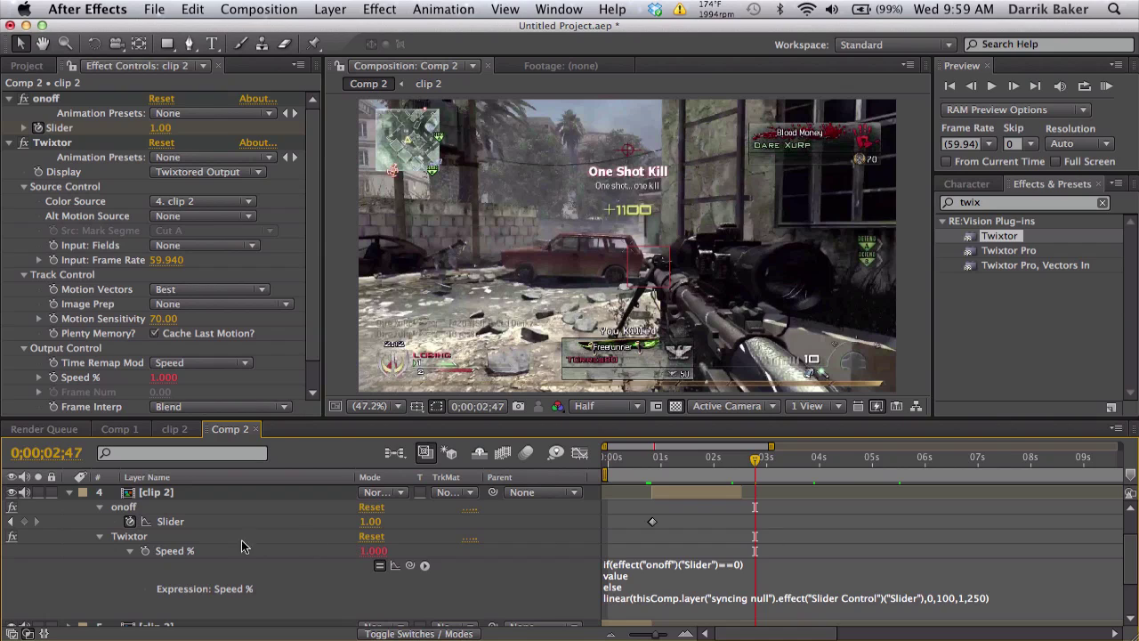
# Copy layer 4's Twixtor with its Speed % expression and paste it onto layer 3.
pyautogui.click(156, 541)
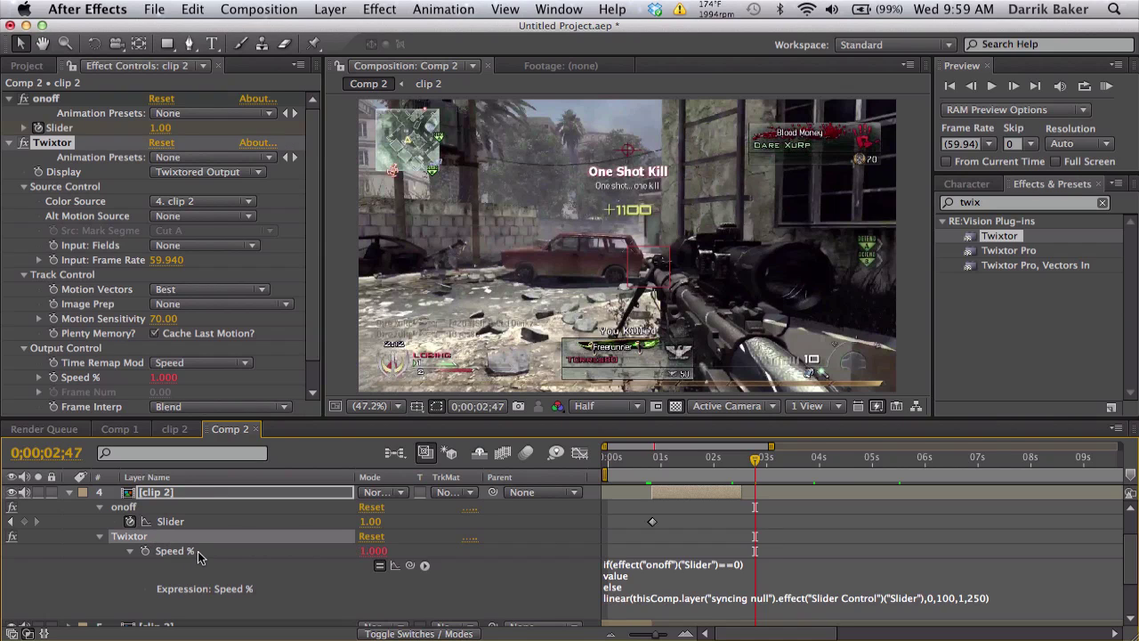
pyautogui.click(198, 551)
pyautogui.scroll(3, 652, 562)
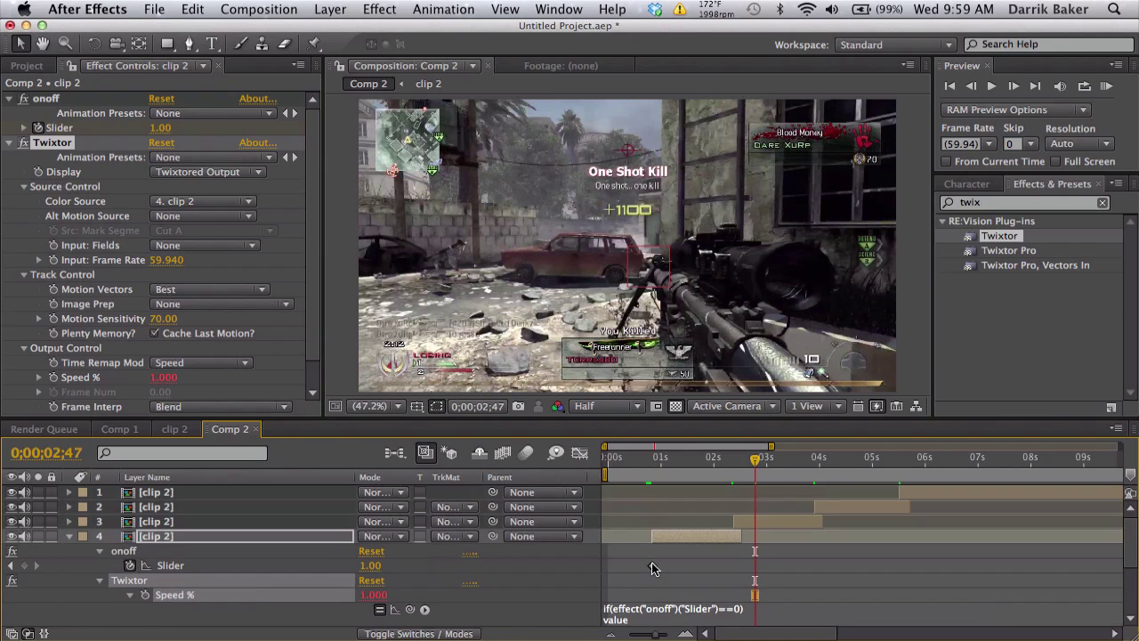
pyautogui.click(763, 528)
pyautogui.click(119, 186)
pyautogui.press('super+v')
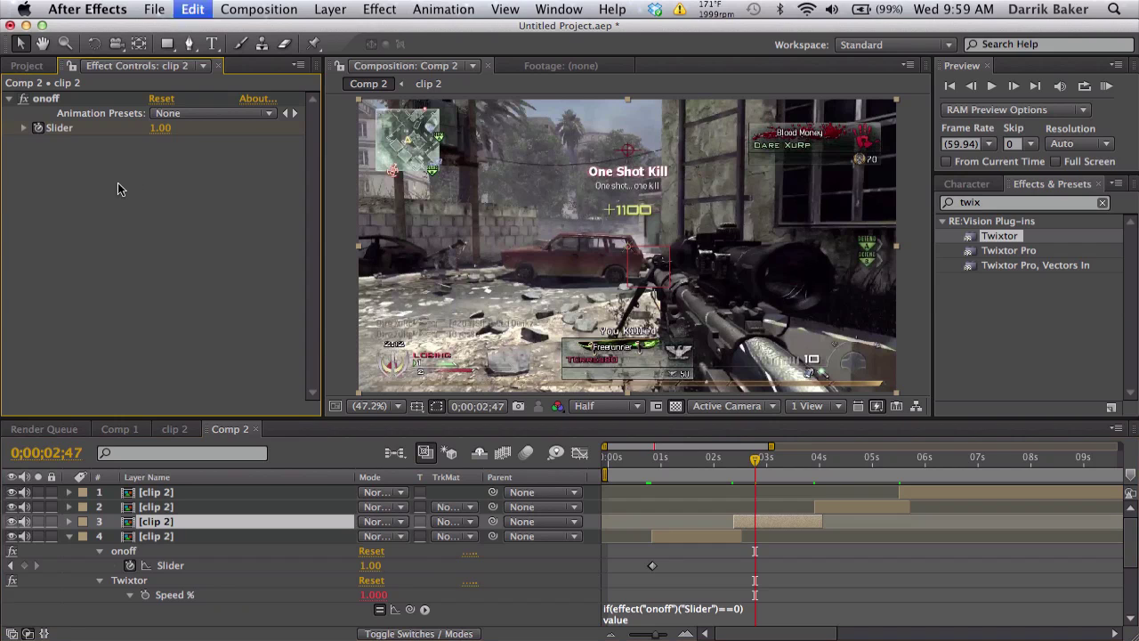
# Set layer 3's Twixtor Input: Frame Rate to 59.94 and reveal its speed expression.
pyautogui.click(162, 261)
pyautogui.write('59')
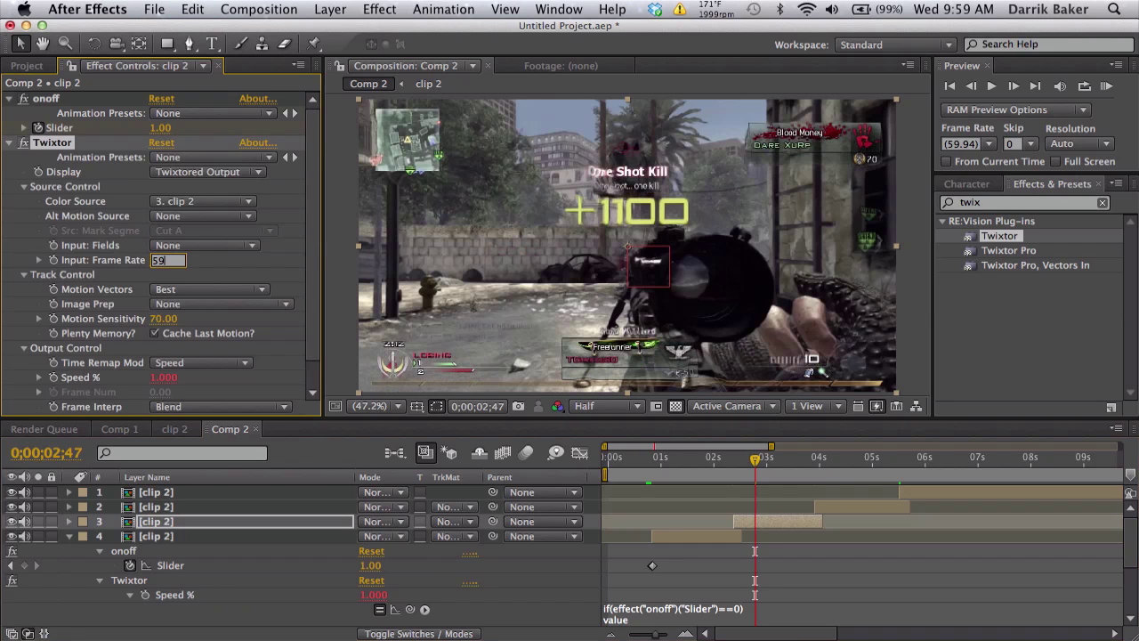
pyautogui.write('.94')
pyautogui.press('Return')
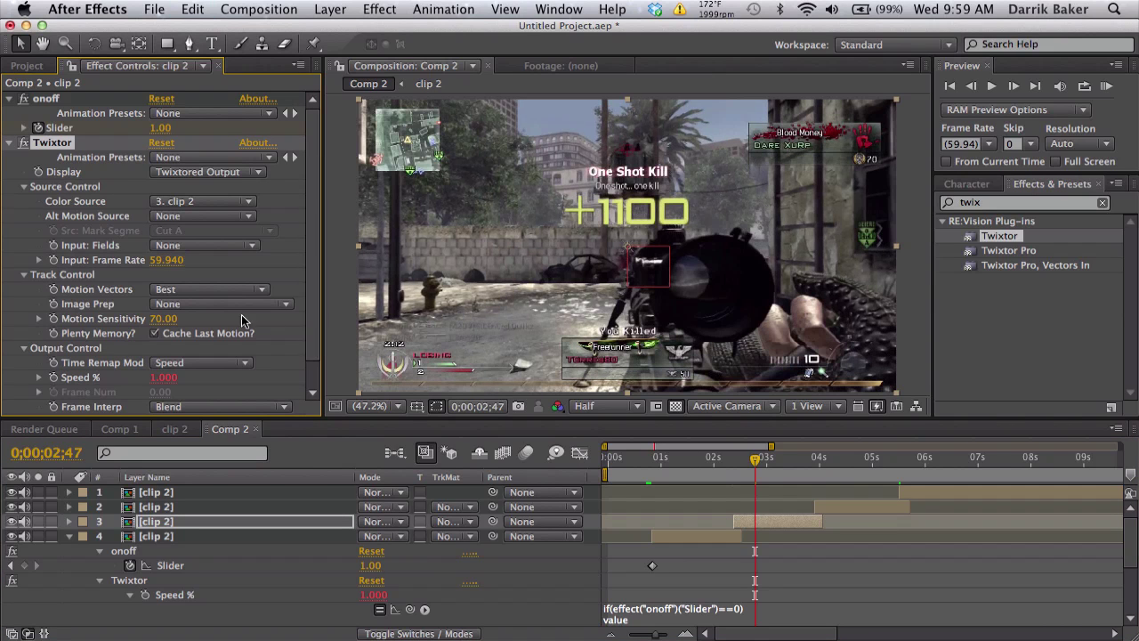
pyautogui.scroll(-1, 226, 313)
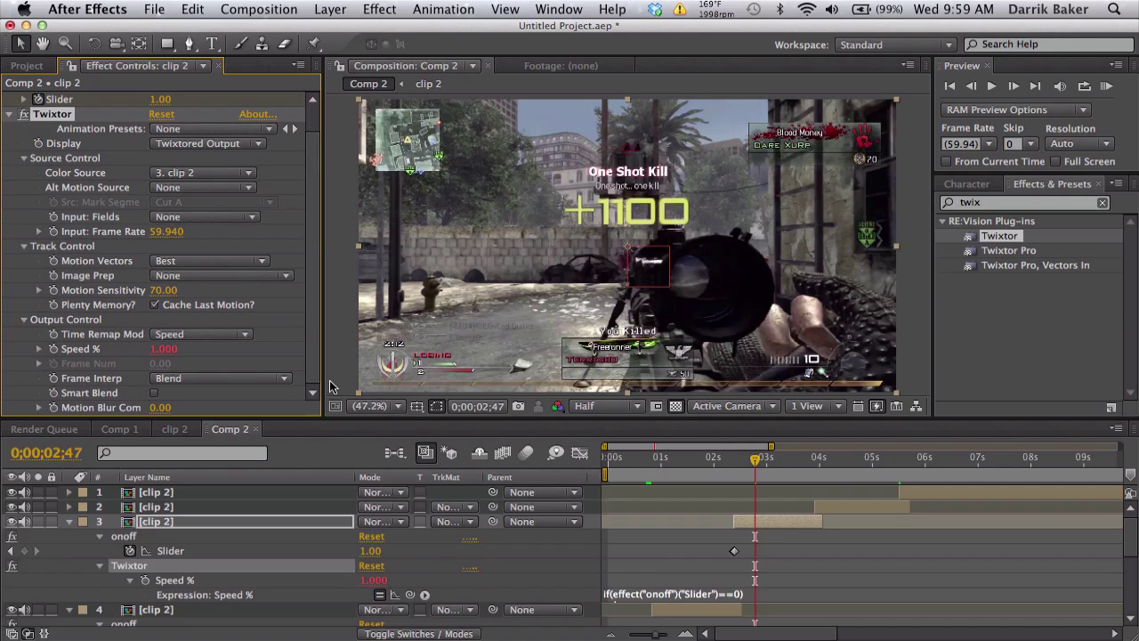
pyautogui.press('u')
# Move the current time to frame 03;53 on layer 3's clip.
pyautogui.click(71, 612)
pyautogui.click(724, 598)
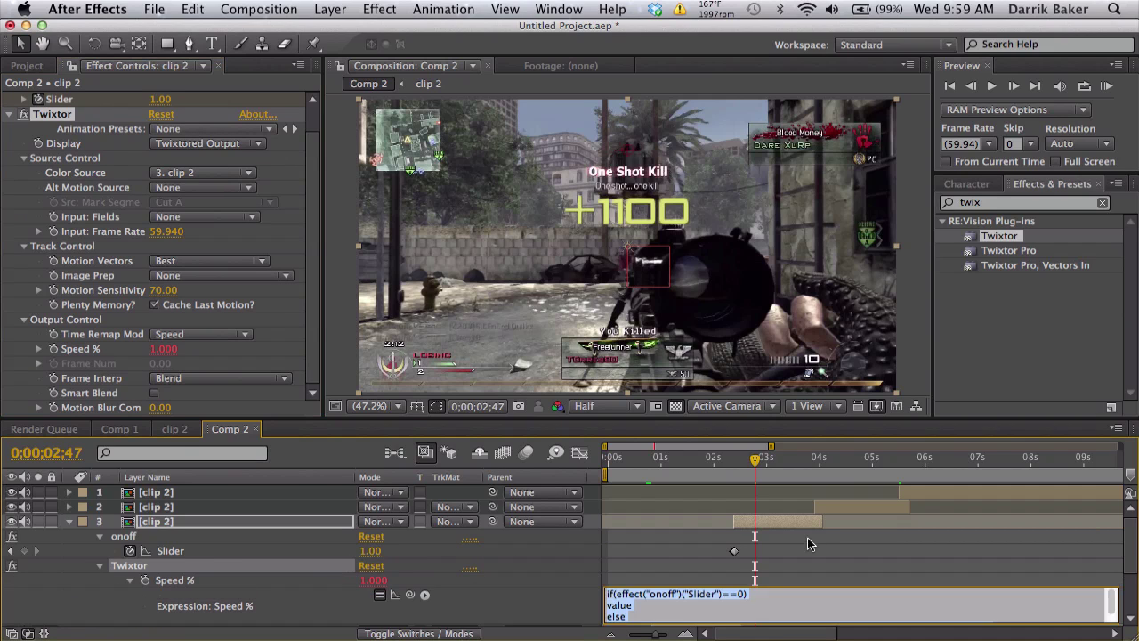
pyautogui.scroll(-2, 812, 541)
pyautogui.scroll(4, 800, 524)
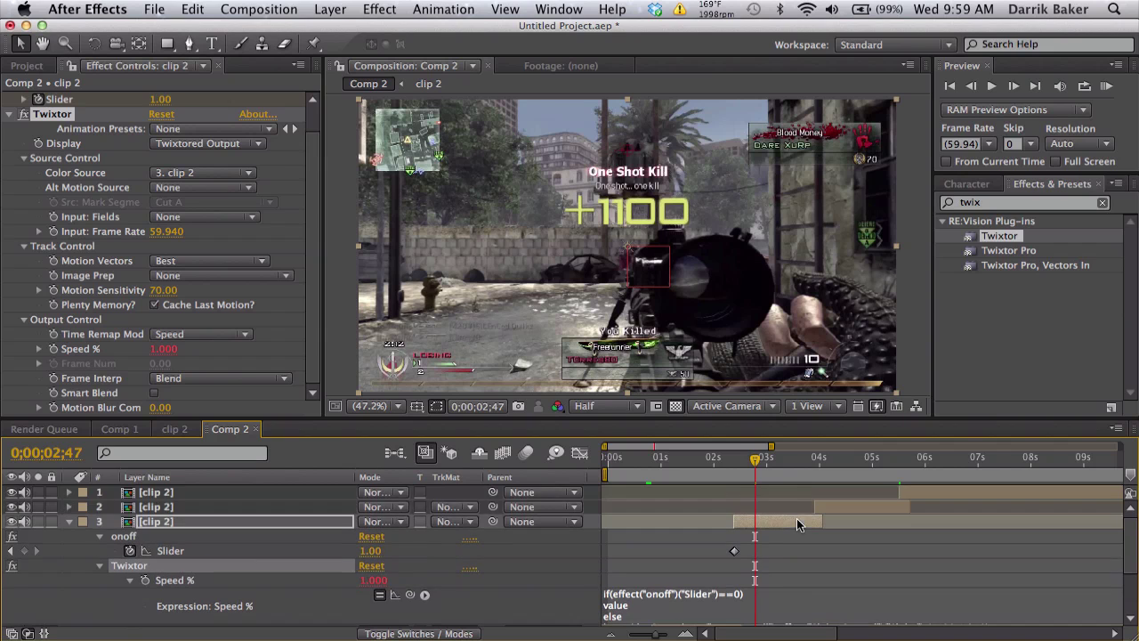
pyautogui.click(810, 462)
pyautogui.press('=')
pyautogui.press('=')
pyautogui.press('=')
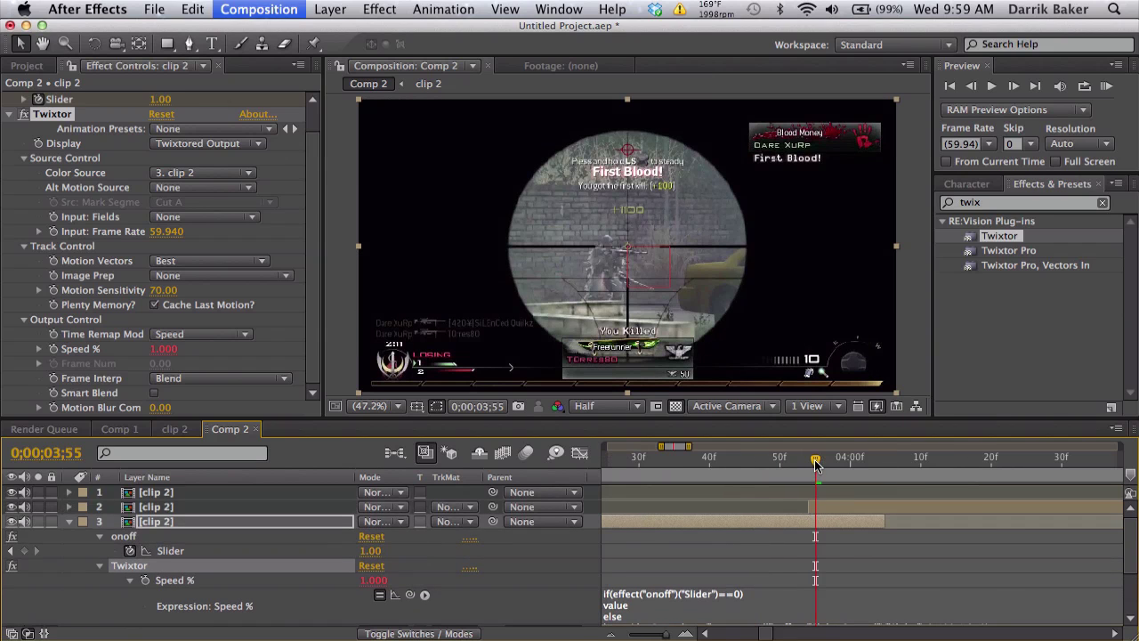
pyautogui.click(801, 459)
pyautogui.click(814, 459)
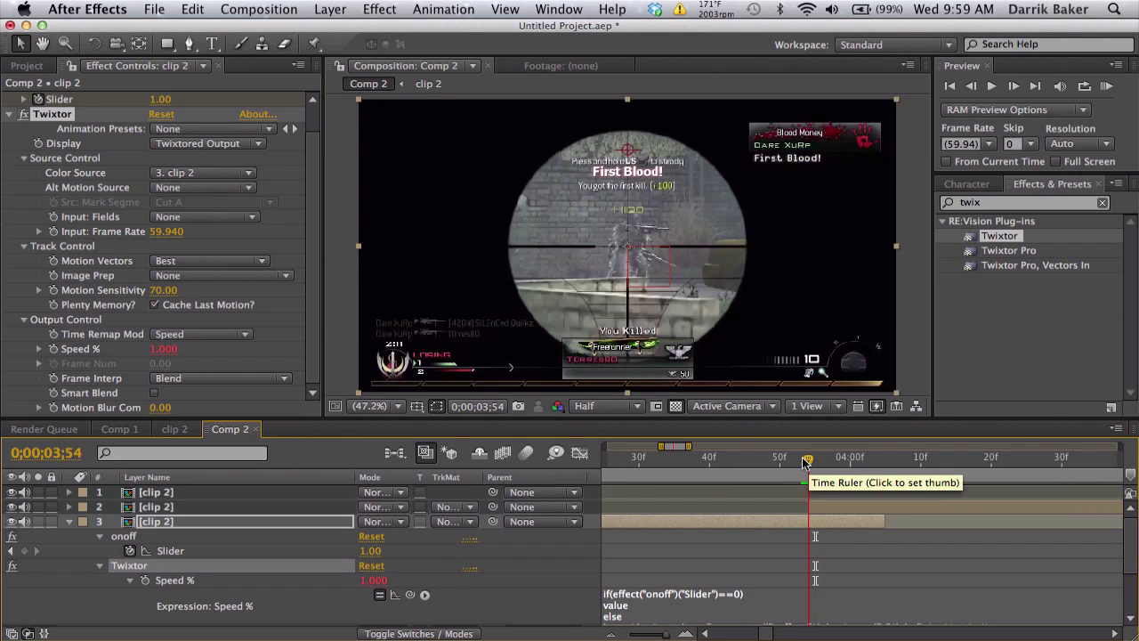
pyautogui.click(801, 460)
pyautogui.scroll(-2, 813, 527)
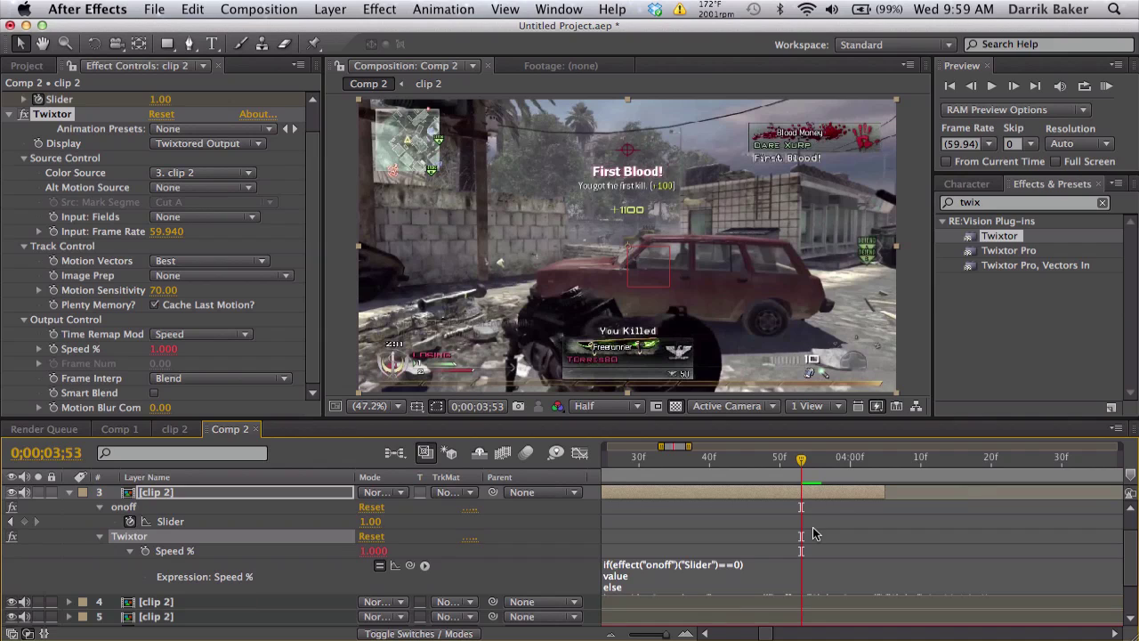
# Change layer 3's Speed % expression maximum from 250 to 300 and commit it.
pyautogui.click(784, 563)
pyautogui.scroll(-1, 784, 570)
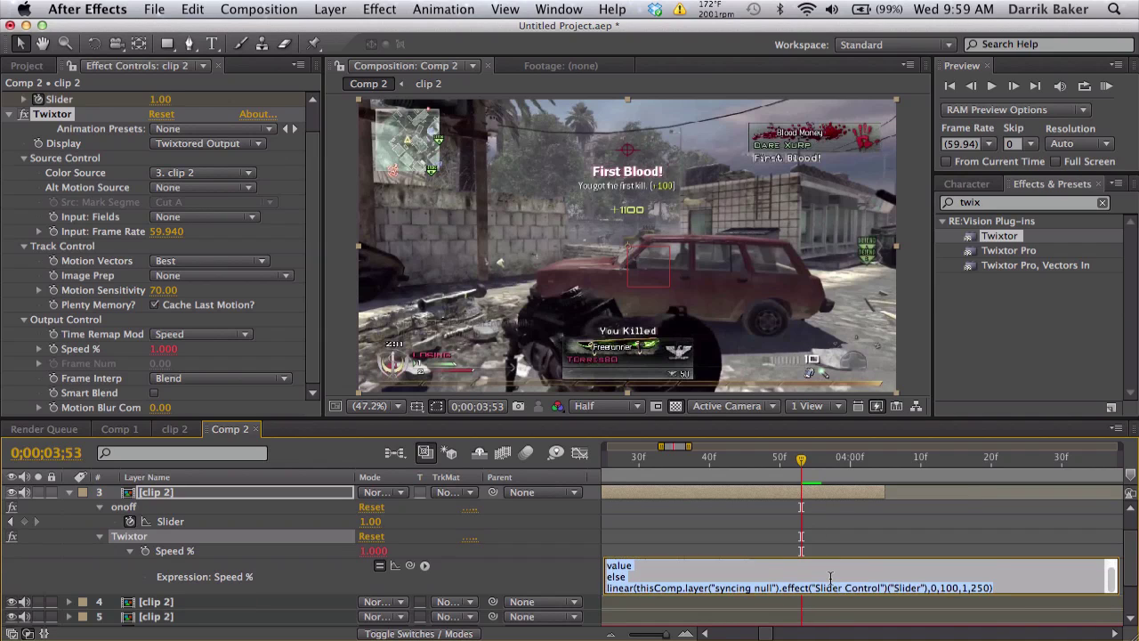
pyautogui.click(983, 585)
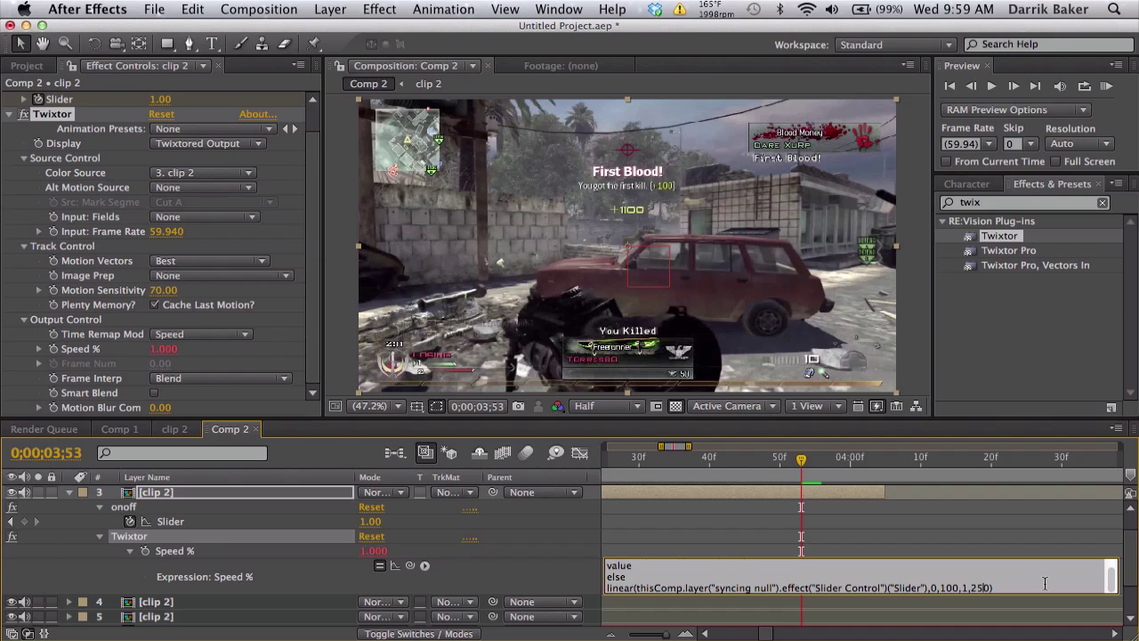
pyautogui.press('BackSpace')
pyautogui.press('BackSpace')
pyautogui.write('30')
pyautogui.click(1004, 534)
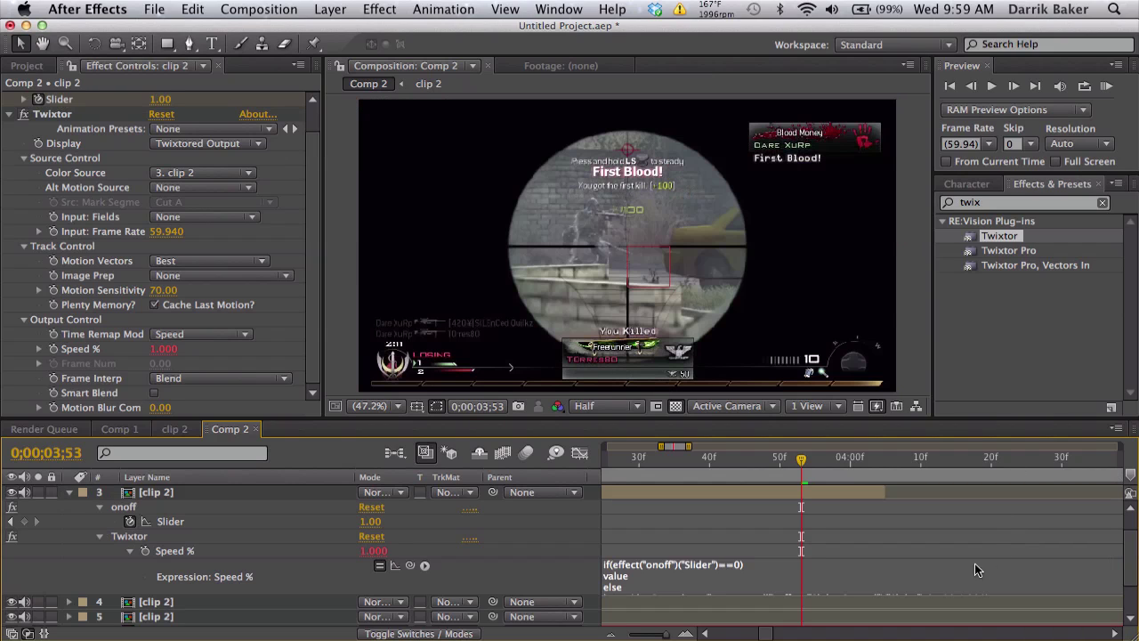
pyautogui.click(932, 590)
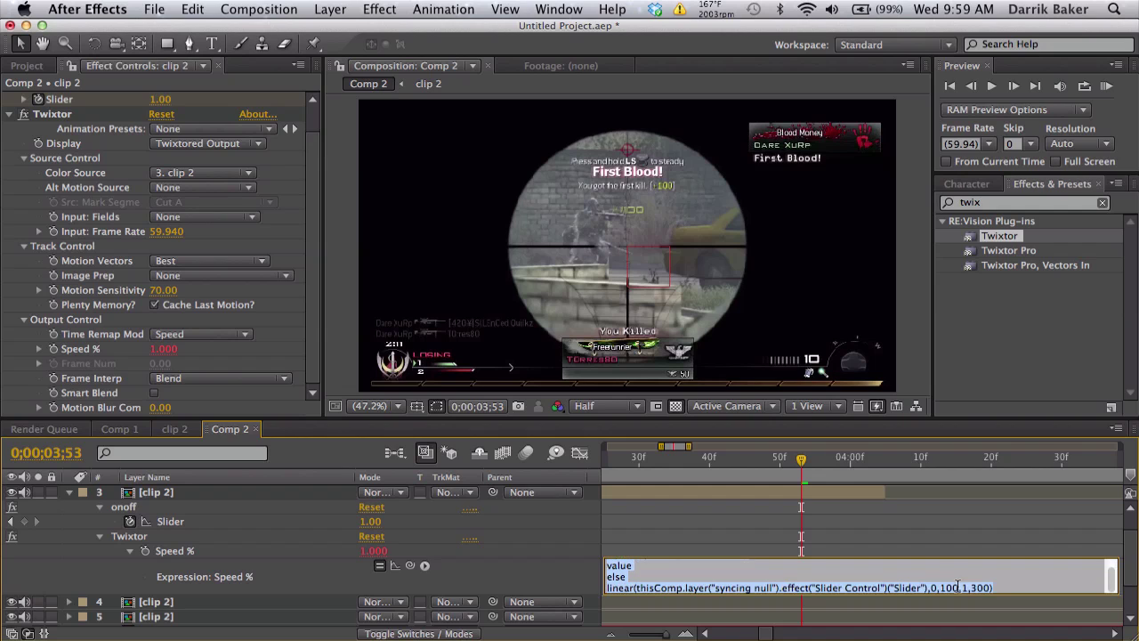
pyautogui.click(984, 587)
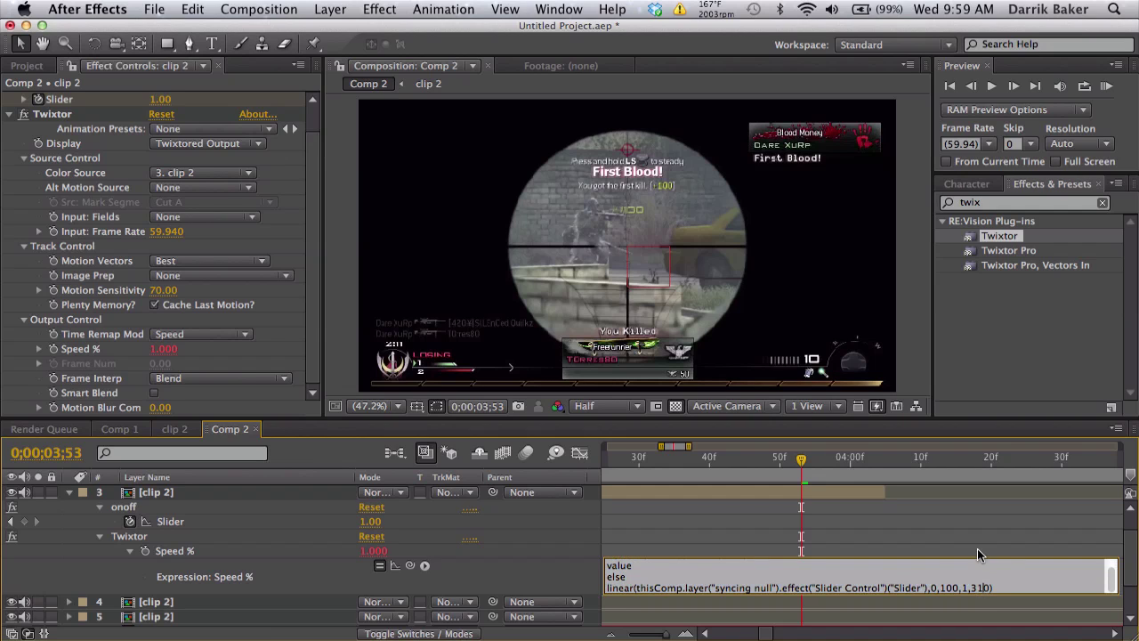
pyautogui.click(977, 548)
# Set layer 2's Twixtor Input: Frame Rate to 59.940.
pyautogui.scroll(1, 894, 538)
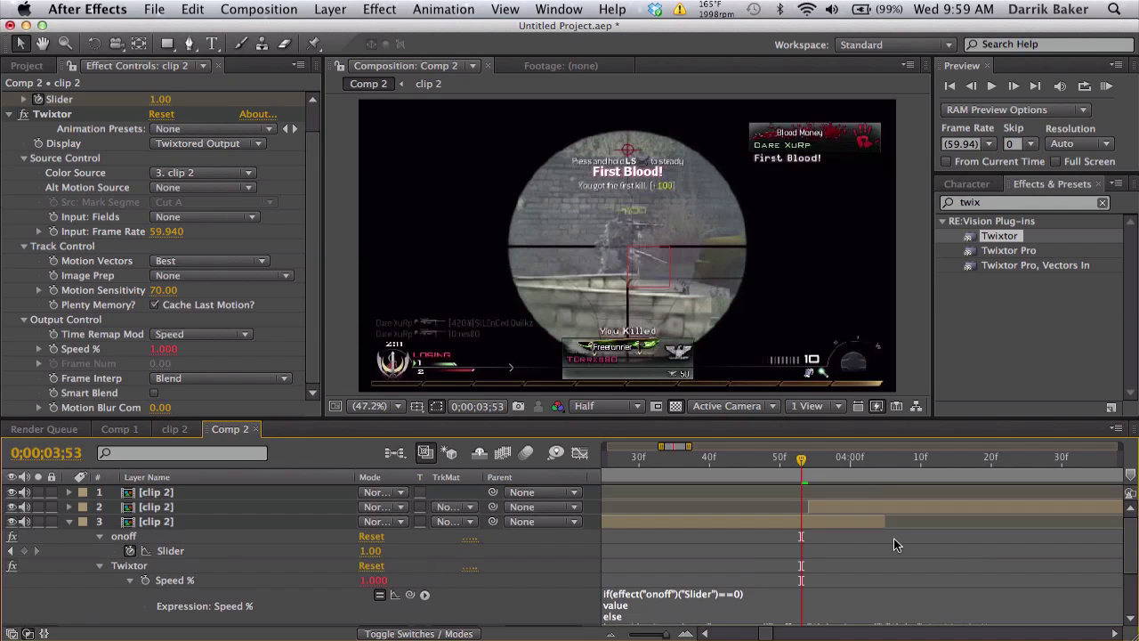
pyautogui.click(887, 509)
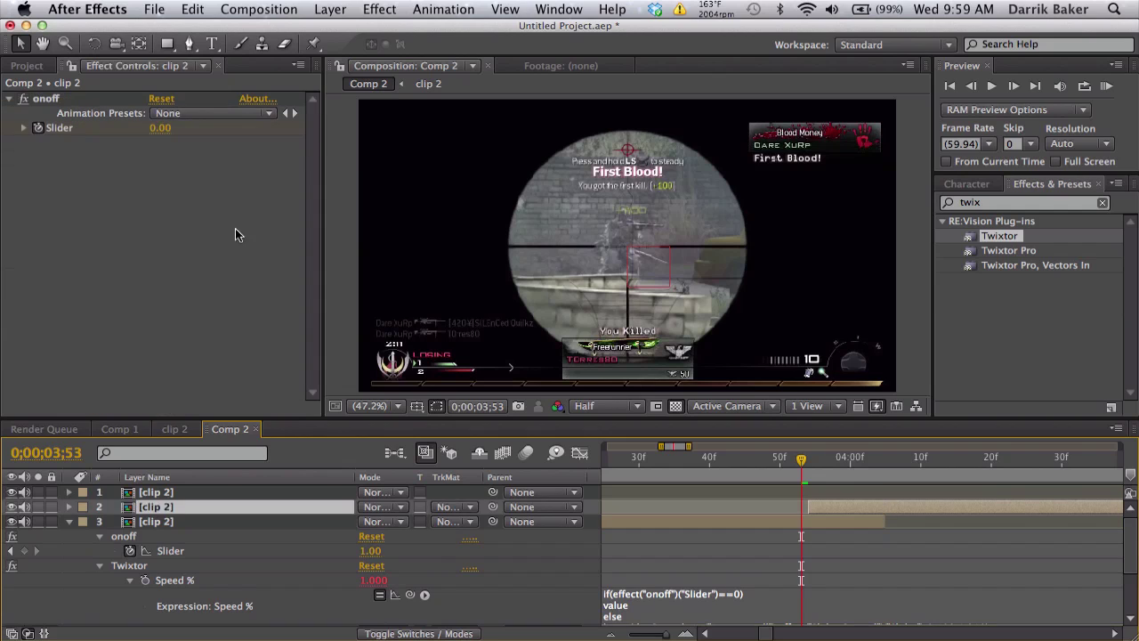
pyautogui.click(190, 225)
pyautogui.click(167, 260)
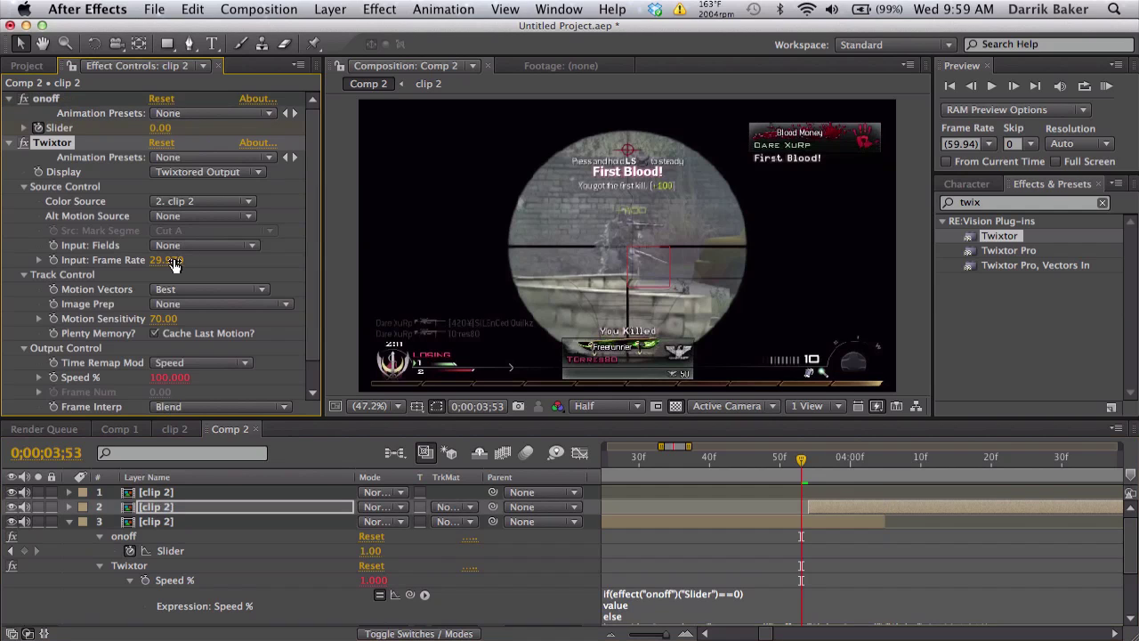
pyautogui.write('59.94')
pyautogui.press('BackSpace')
pyautogui.press('BackSpace')
pyautogui.press('BackSpace')
pyautogui.press('BackSpace')
pyautogui.write('9.940')
pyautogui.press('Return')
# At 05;29, open layer 2's Speed % expression and delete the 25 from its 250 value.
pyautogui.press('-')
pyautogui.press('-')
pyautogui.press('-')
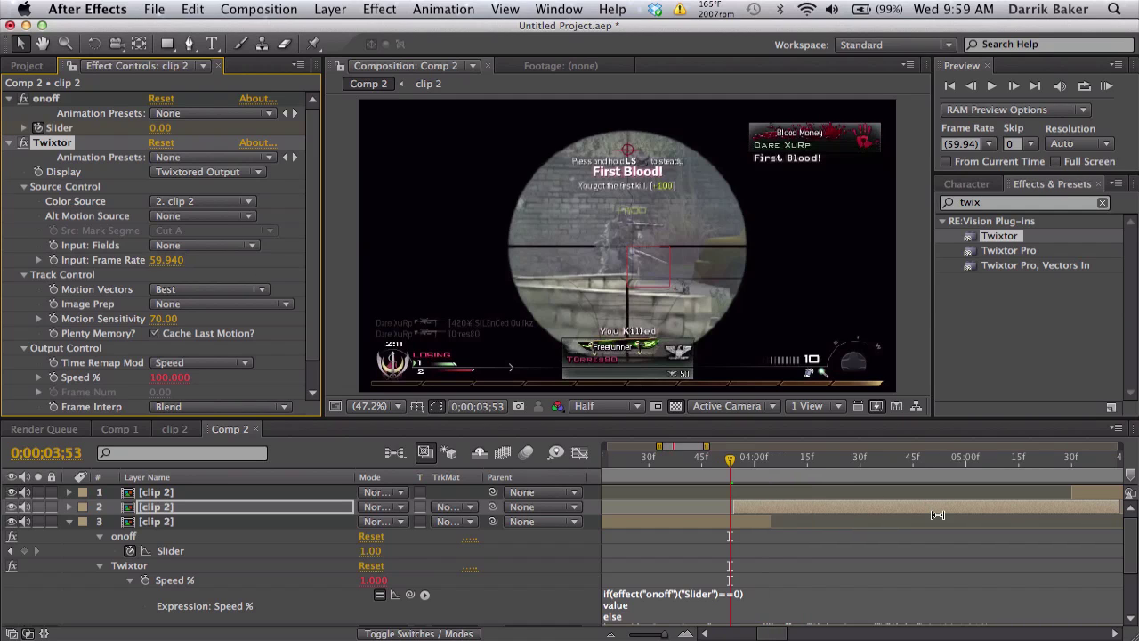
pyautogui.click(70, 523)
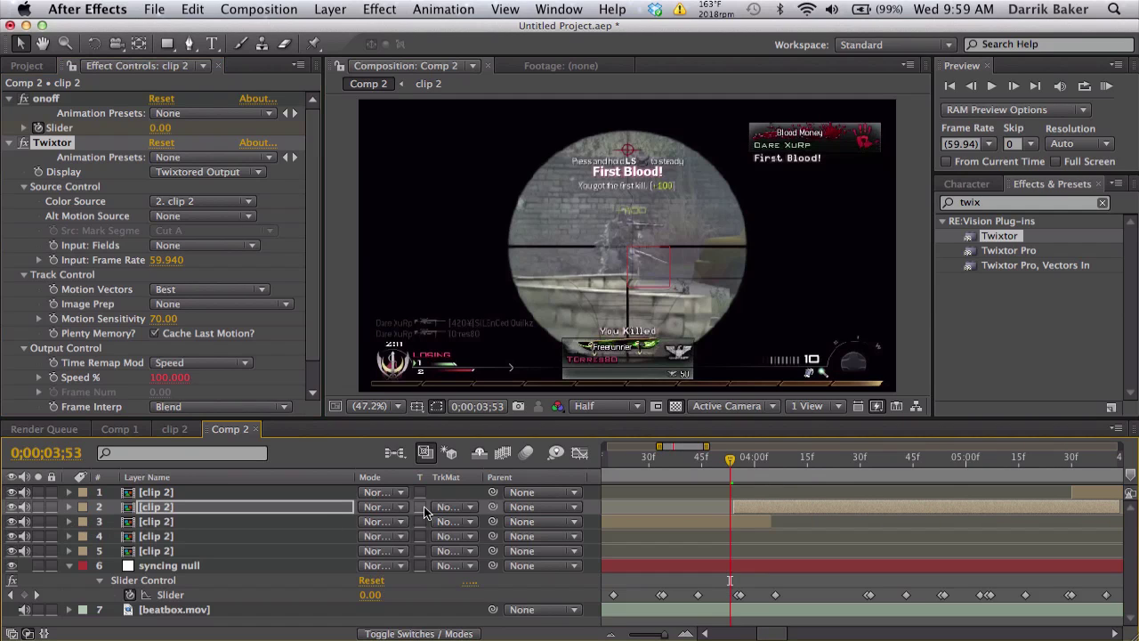
pyautogui.click(929, 457)
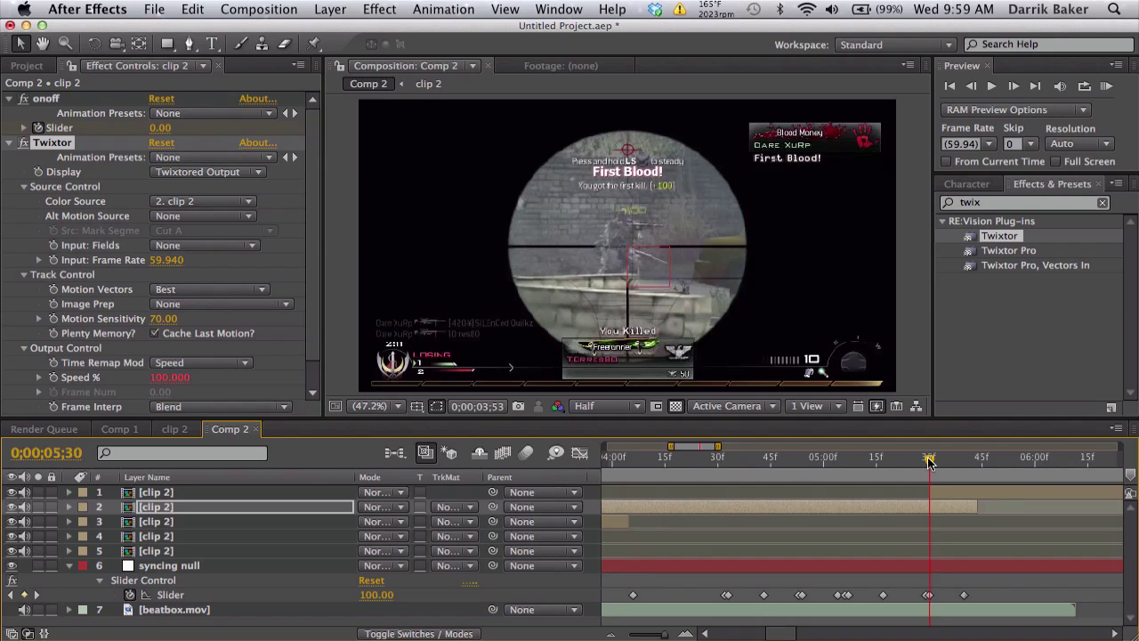
pyautogui.click(972, 87)
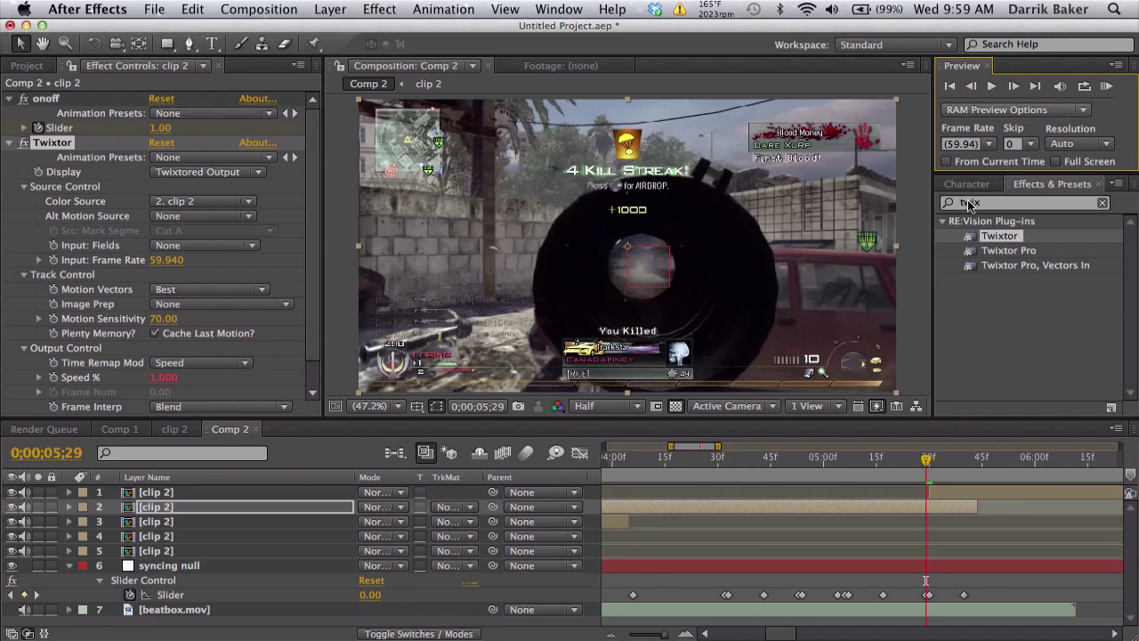
pyautogui.press('e')
pyautogui.press('e')
pyautogui.click(792, 579)
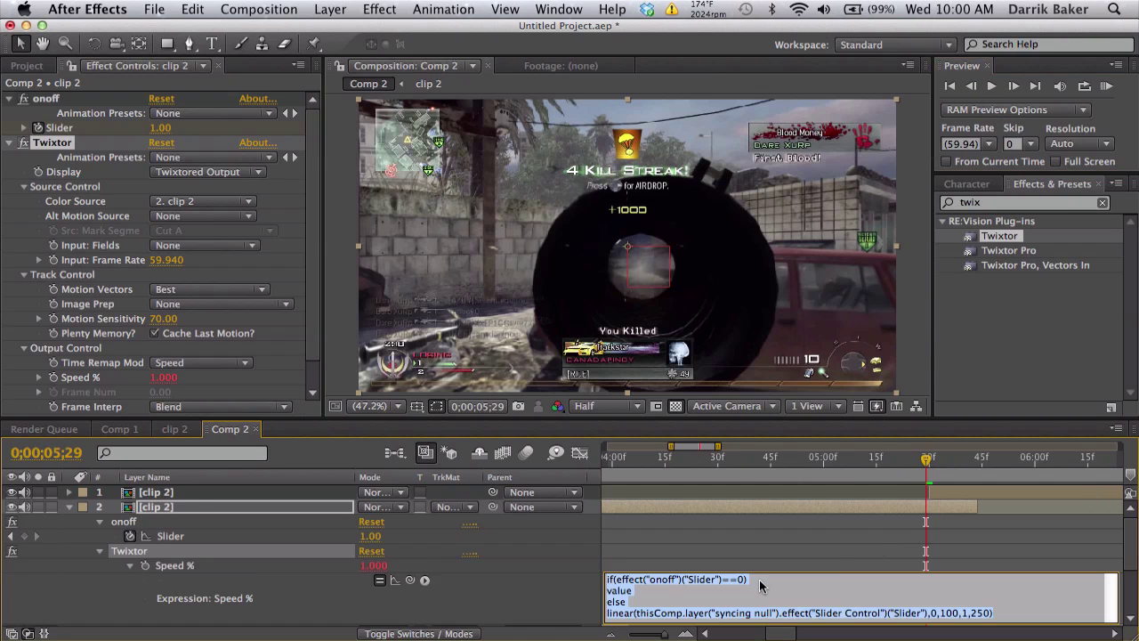
pyautogui.click(982, 614)
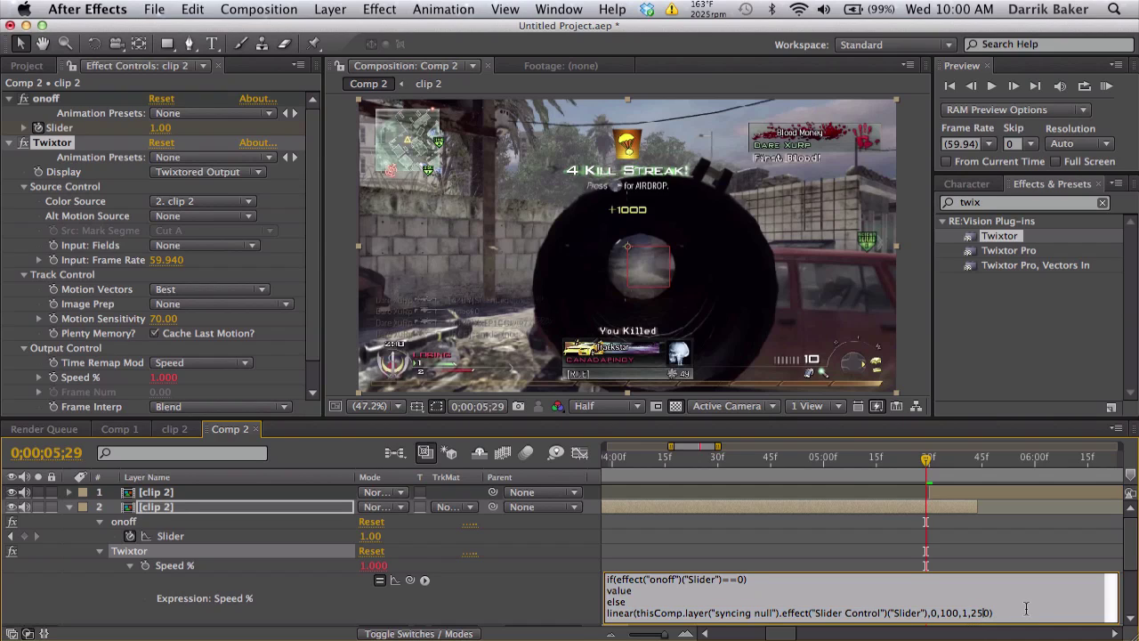
pyautogui.press('BackSpace')
pyautogui.press('BackSpace')
# Make the Speed % expression top out at 1800, then change it to 1900.
pyautogui.write('180')
pyautogui.click(979, 557)
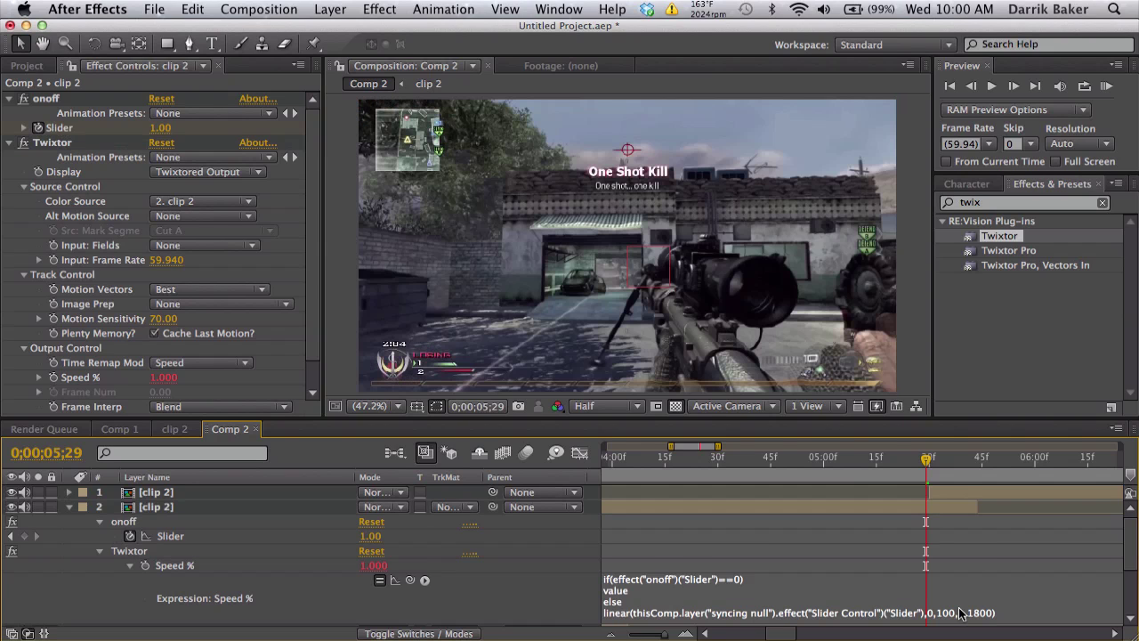
pyautogui.click(968, 612)
pyautogui.click(981, 612)
pyautogui.press('BackSpace')
pyautogui.write('9')
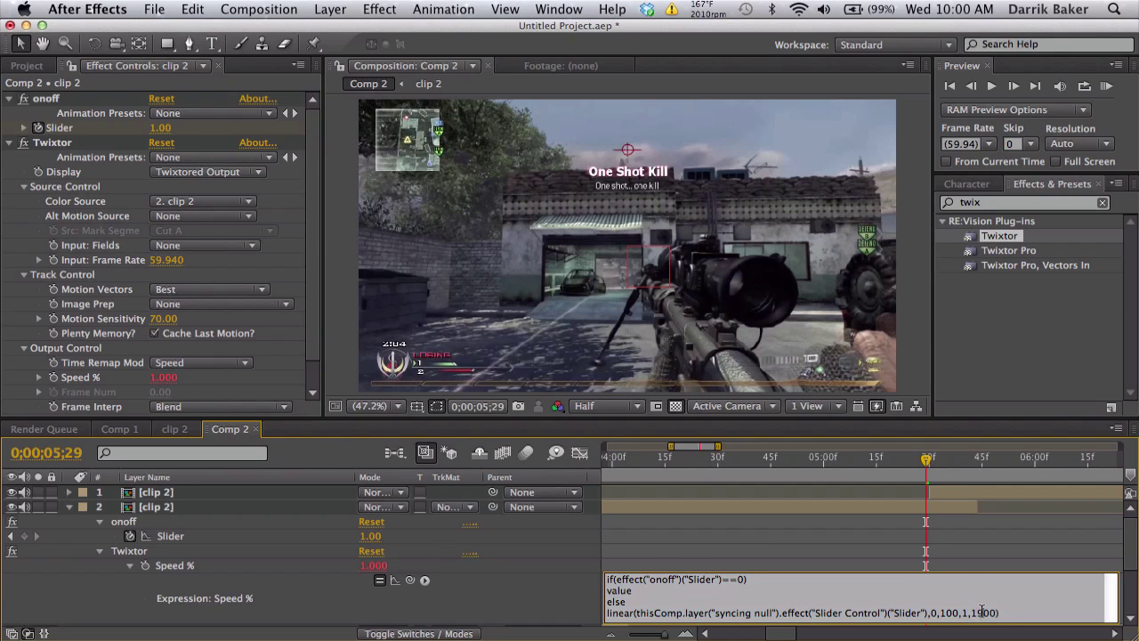
pyautogui.click(961, 568)
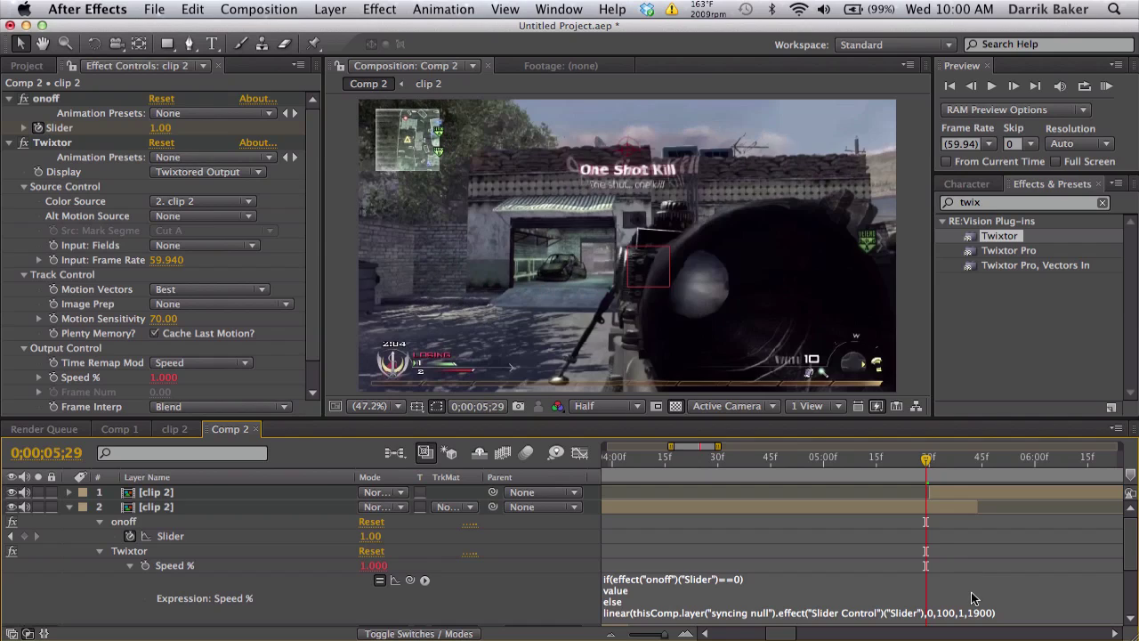
# Change the expression's upper value to 1950 and scrub back to review the slowdown.
pyautogui.click(983, 615)
pyautogui.click(987, 613)
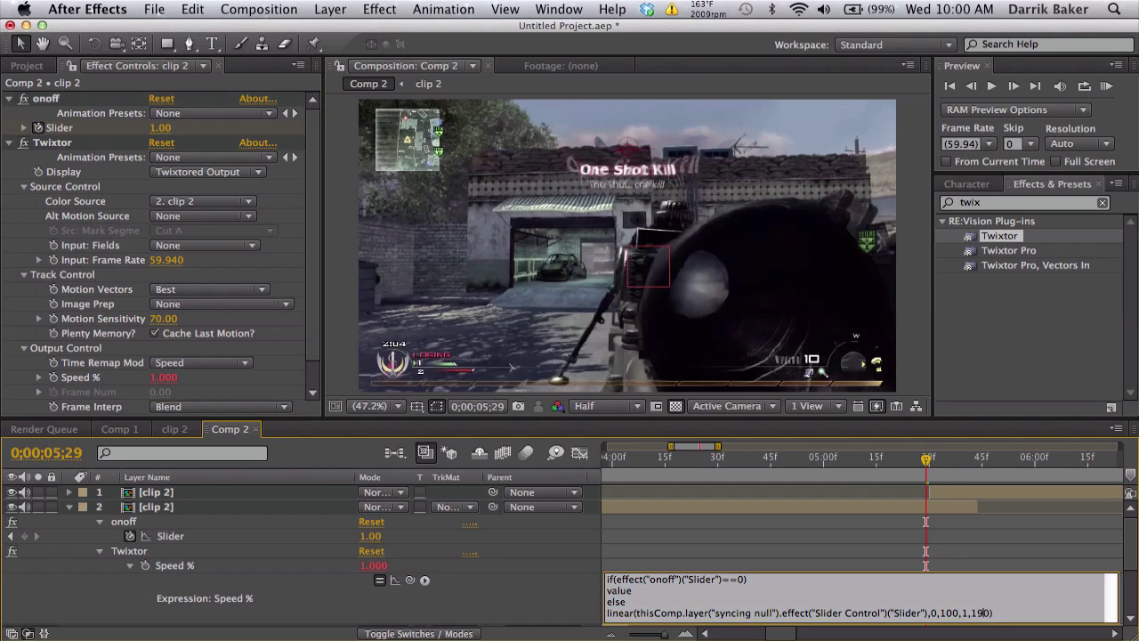
pyautogui.press('BackSpace')
pyautogui.write('5')
pyautogui.click(929, 559)
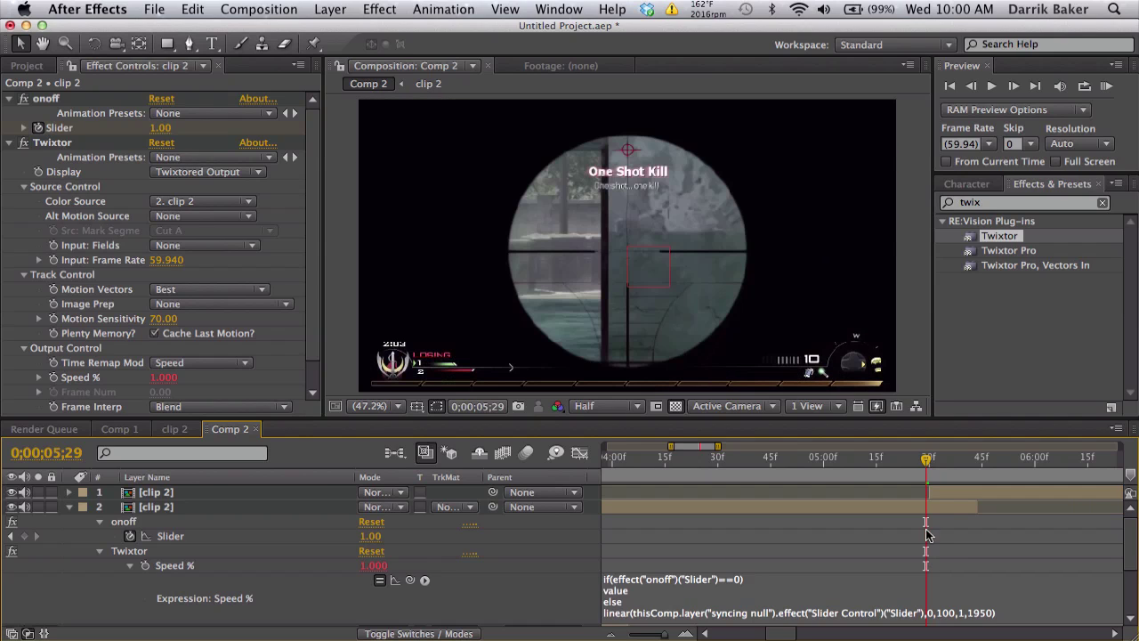
pyautogui.click(984, 617)
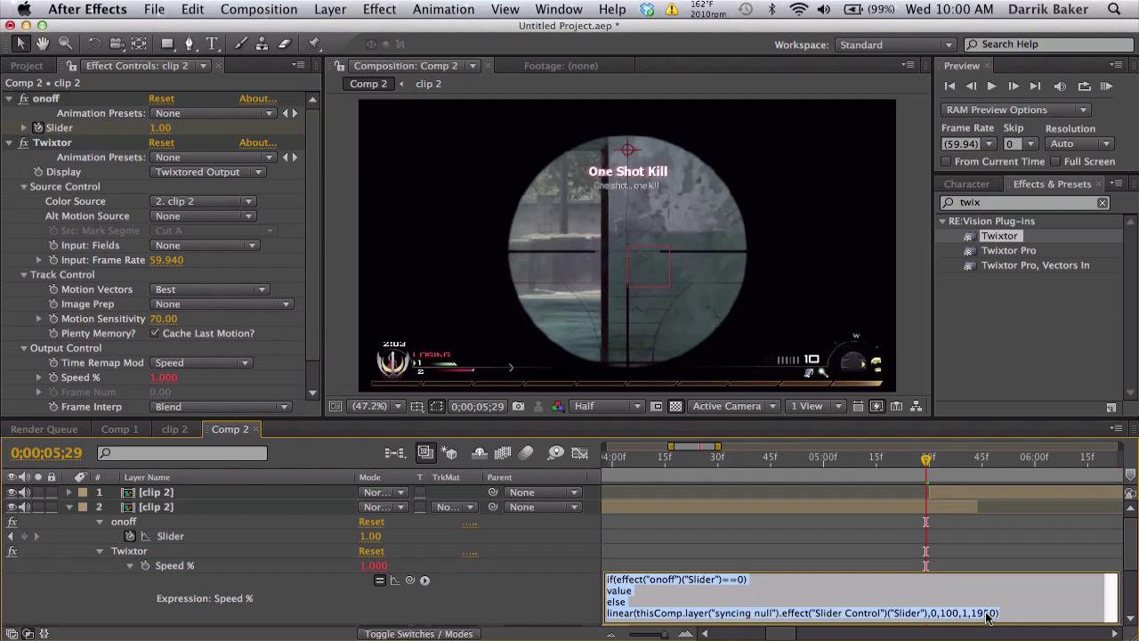
pyautogui.click(960, 563)
pyautogui.moveTo(881, 456); pyautogui.dragTo(904, 456)
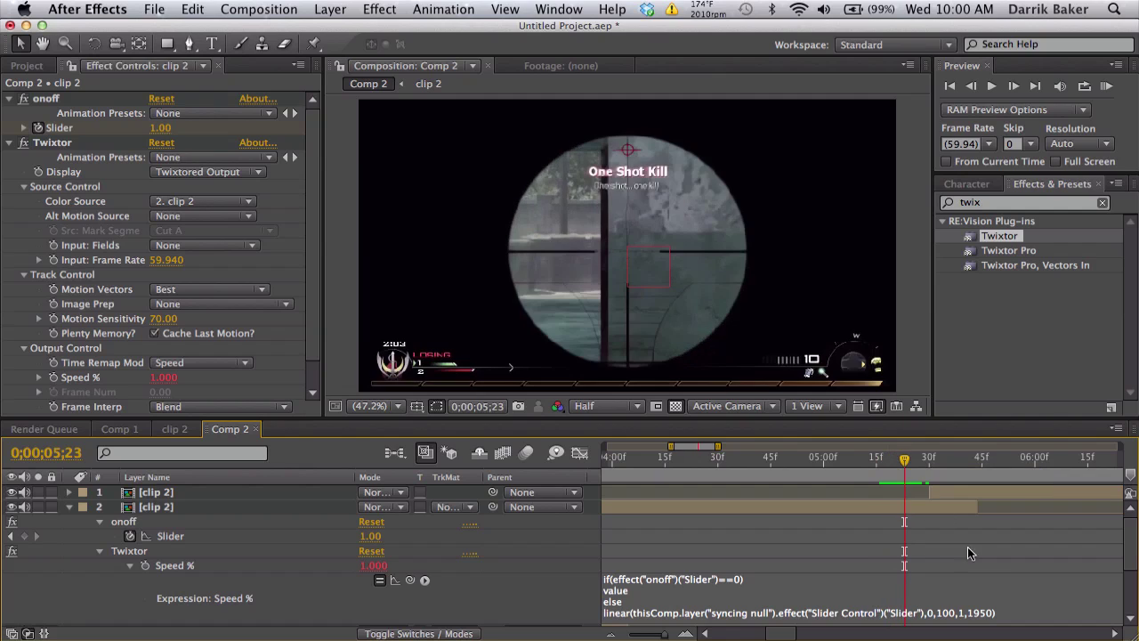
# Settle the expression's upper value on 2000 and zoom the timeline out.
pyautogui.click(997, 614)
pyautogui.click(987, 613)
pyautogui.press('BackSpace')
pyautogui.press('BackSpace')
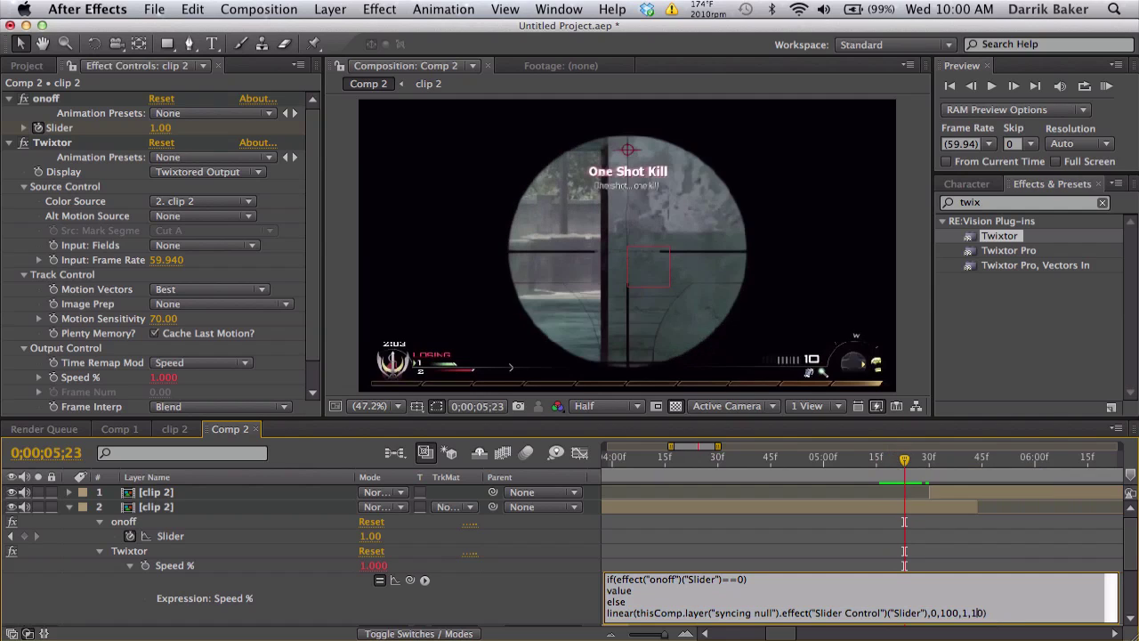
pyautogui.press('BackSpace')
pyautogui.write('200')
pyautogui.click(959, 549)
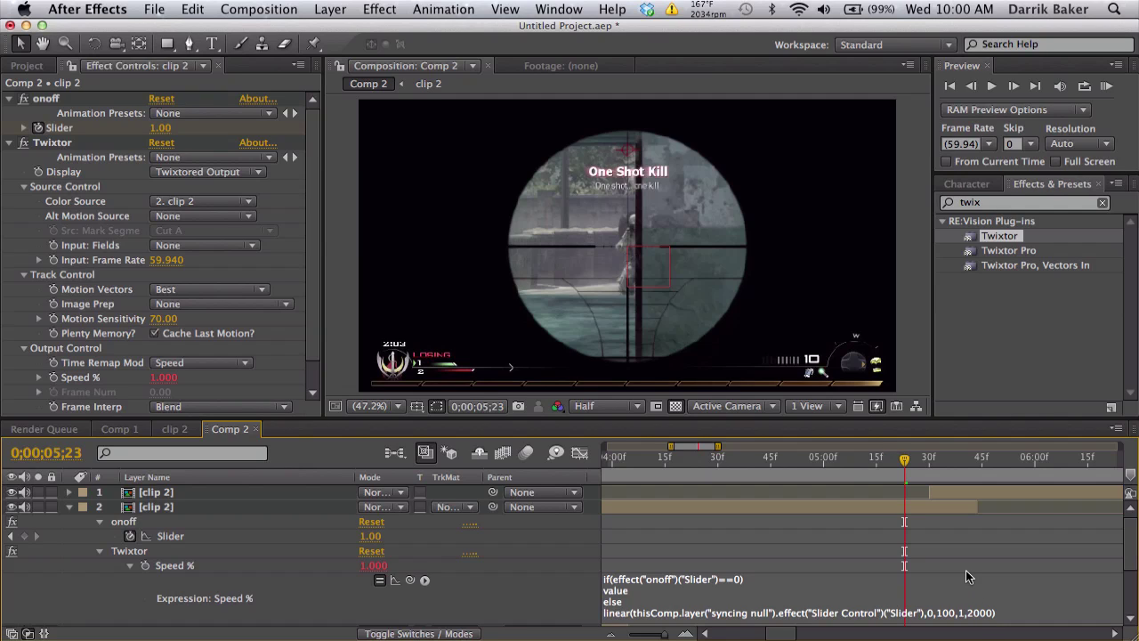
pyautogui.press('-')
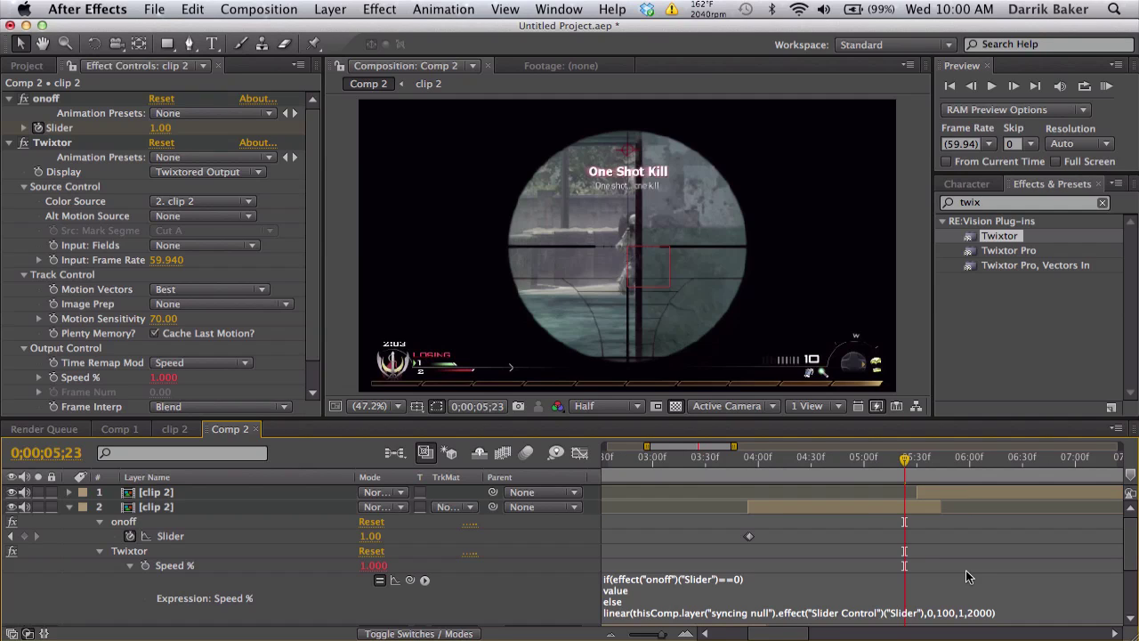
pyautogui.hscroll(5, 965, 569)
# Apply Twixtor to the top clip 2 layer with a 59.94 input frame rate.
pyautogui.click(803, 462)
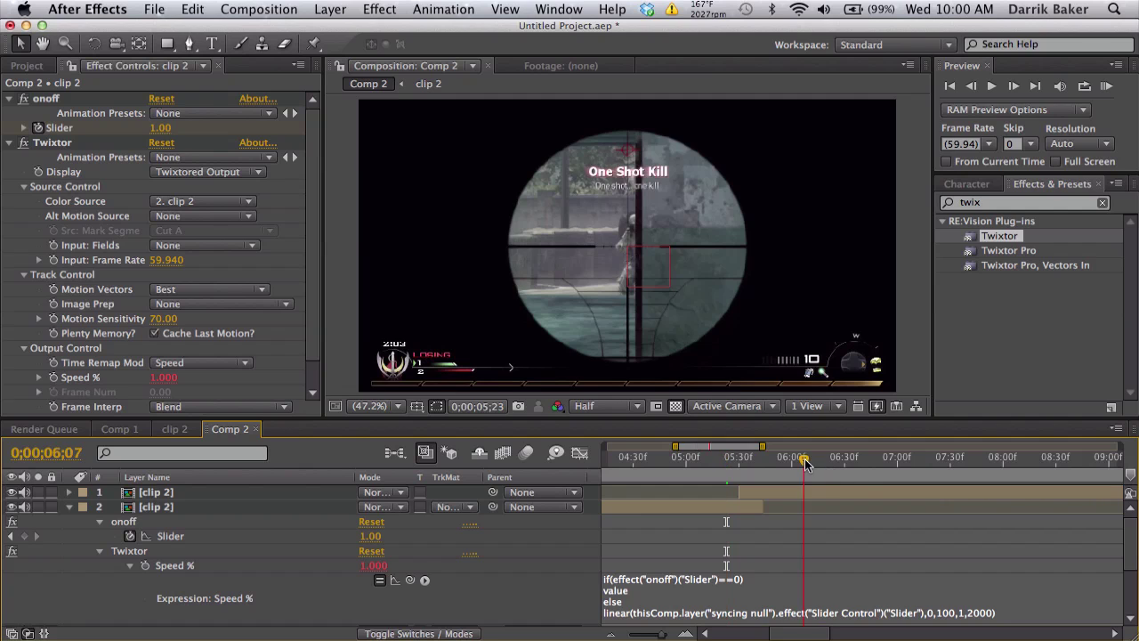
pyautogui.click(810, 492)
pyautogui.click(197, 233)
pyautogui.moveTo(196, 232); pyautogui.dragTo(197, 232)
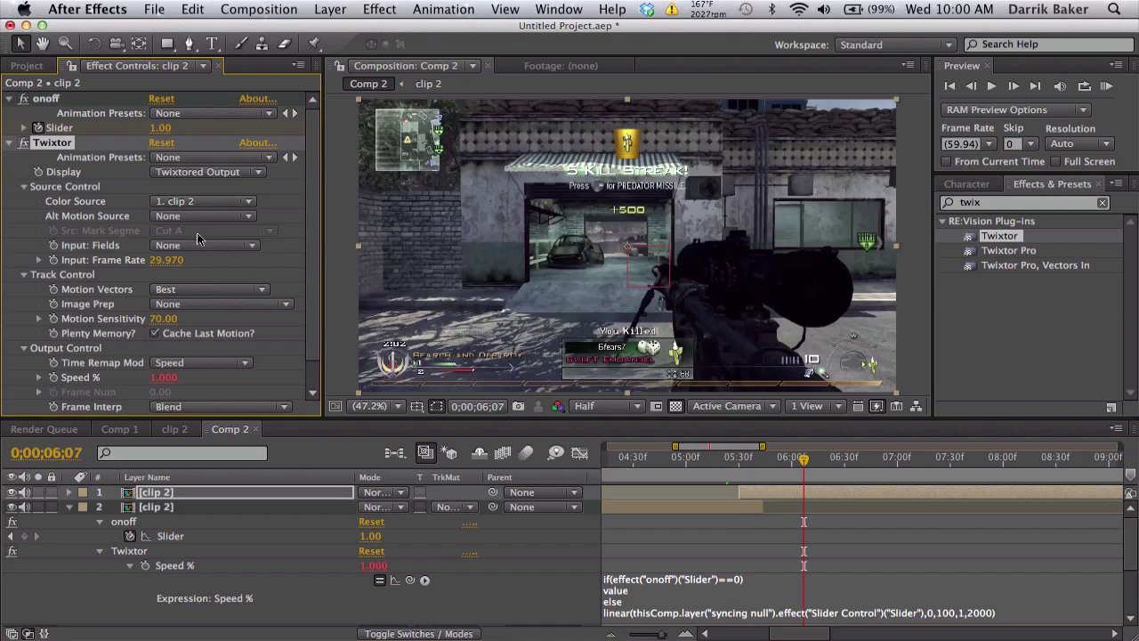
pyautogui.click(165, 260)
pyautogui.write('59.94')
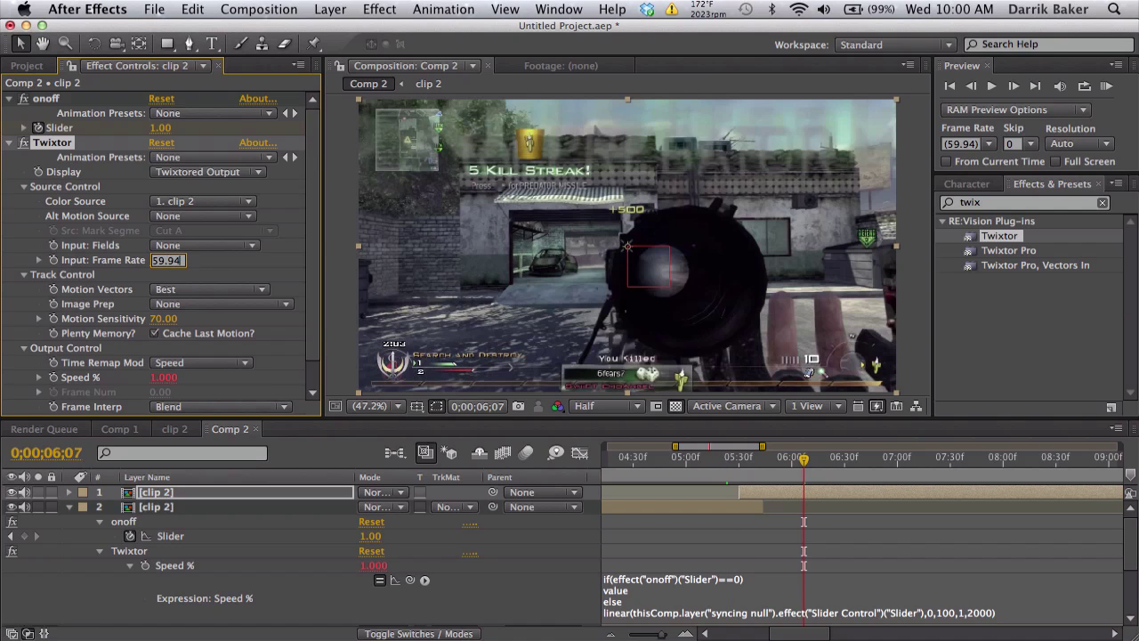
pyautogui.press('Return')
# At 6;22, edit the layer's Speed % expression so it reads '1,300)'.
pyautogui.moveTo(804, 463); pyautogui.dragTo(831, 461)
pyautogui.press('u')
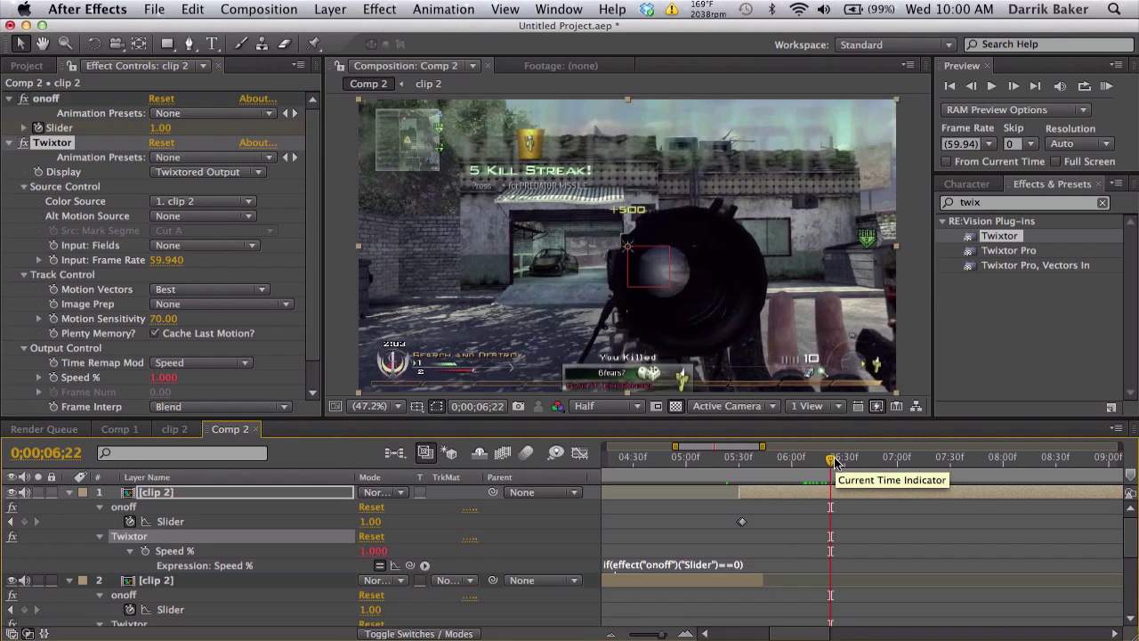
pyautogui.click(825, 564)
pyautogui.click(987, 597)
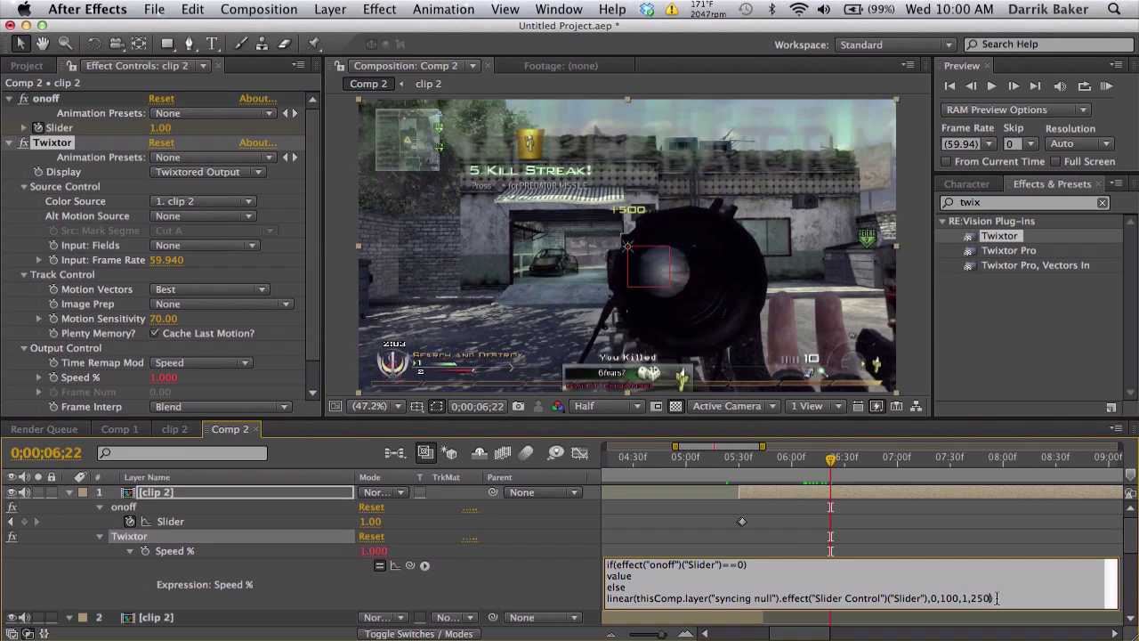
pyautogui.press('BackSpace')
pyautogui.press('BackSpace')
pyautogui.write('30')
pyautogui.click(931, 554)
# Zoom the timeline out to the whole comp and select all layers.
pyautogui.press('-')
pyautogui.press('-')
pyautogui.press('-')
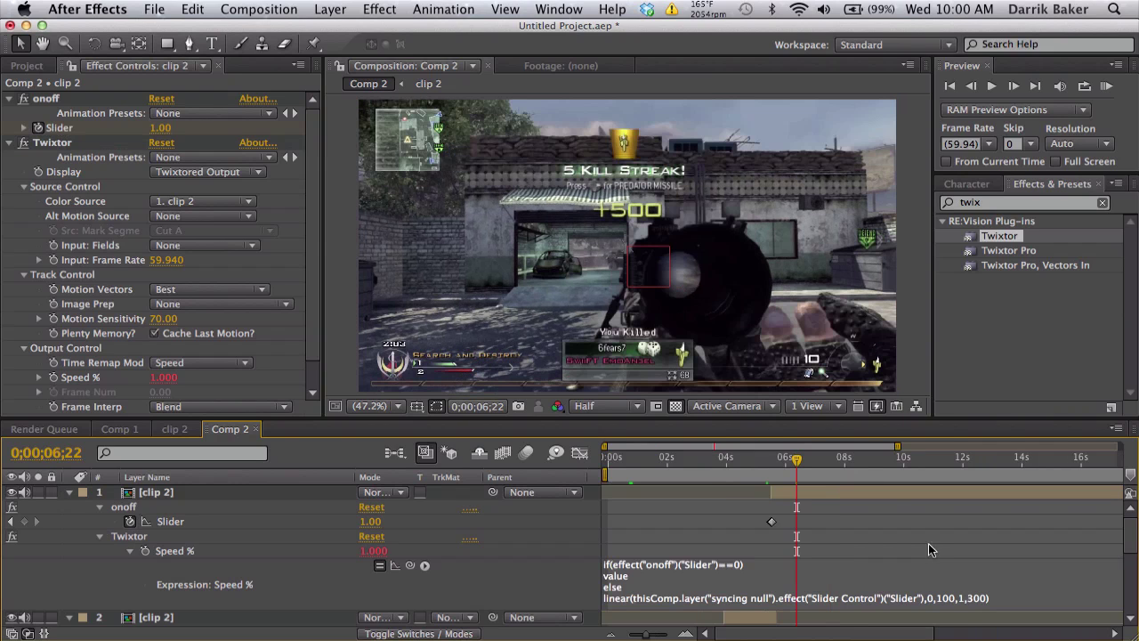
pyautogui.click(856, 461)
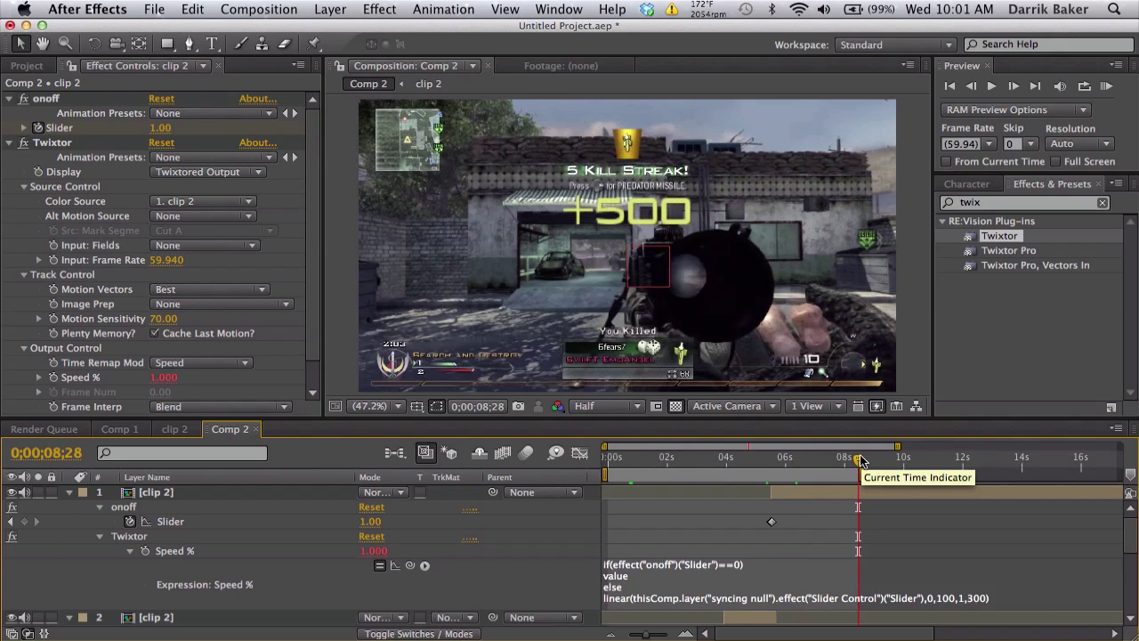
pyautogui.press('-')
pyautogui.press('super+a')
# Collapse and deselect all layers, then run a RAM Preview of Comp 2.
pyautogui.press('u')
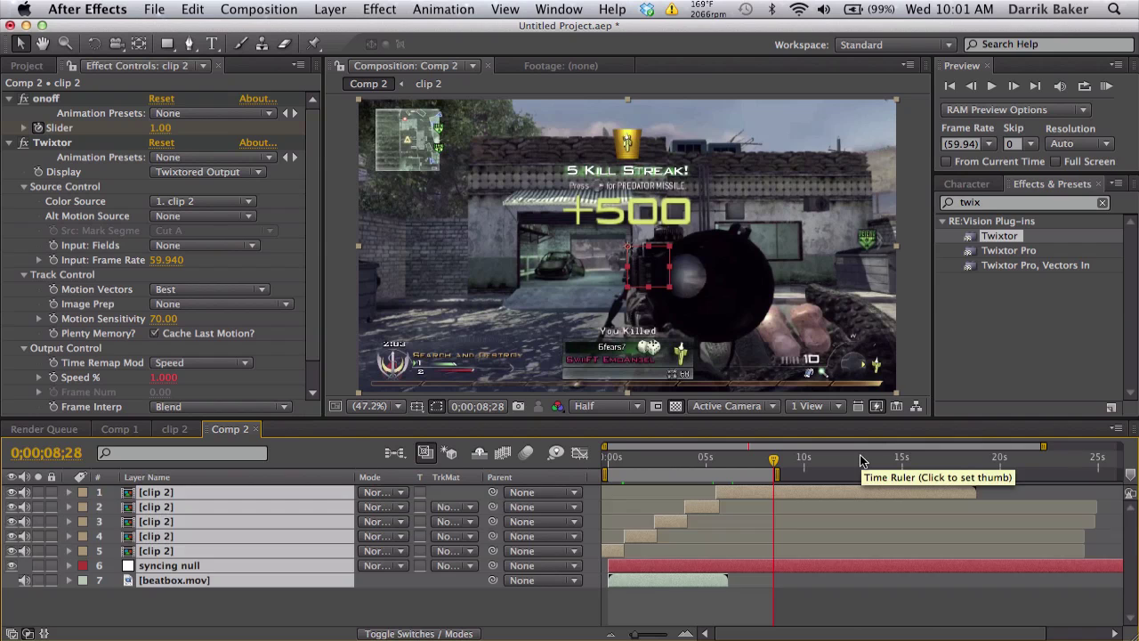
pyautogui.click(897, 618)
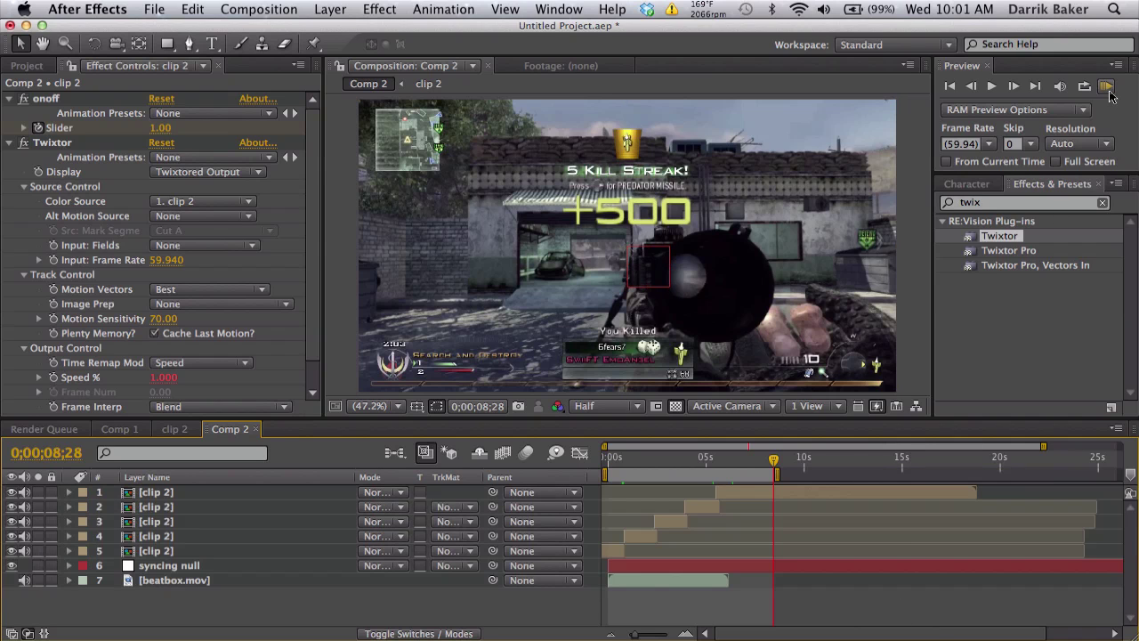
pyautogui.click(1108, 89)
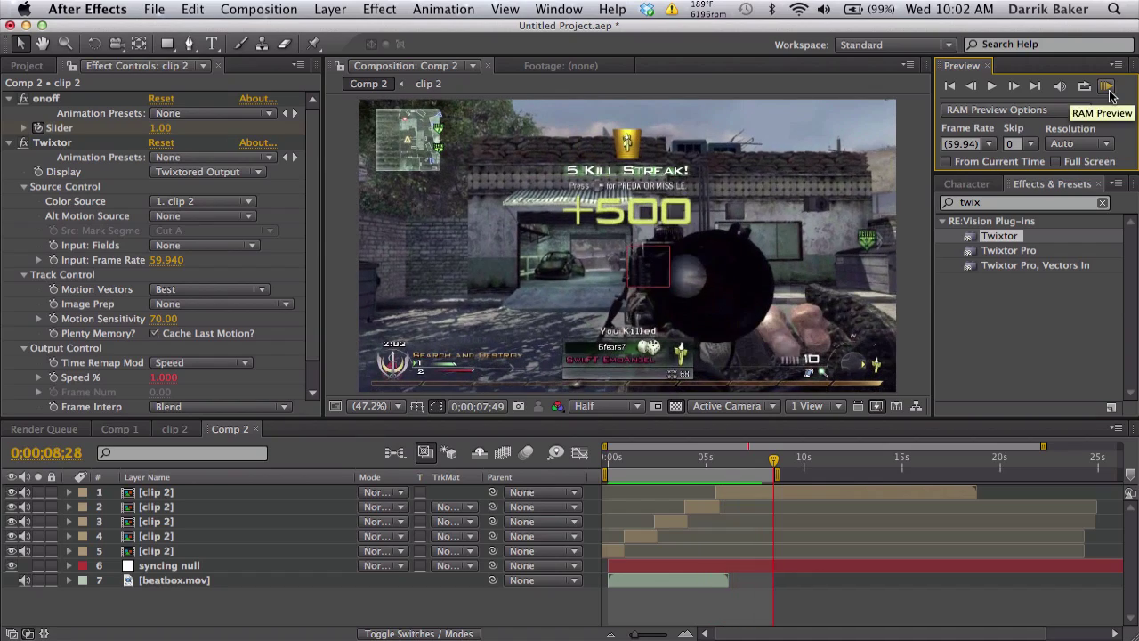
# Stop the preview near 4;24 and zoom in on the syncing null's Slider keyframes.
pyautogui.click(697, 460)
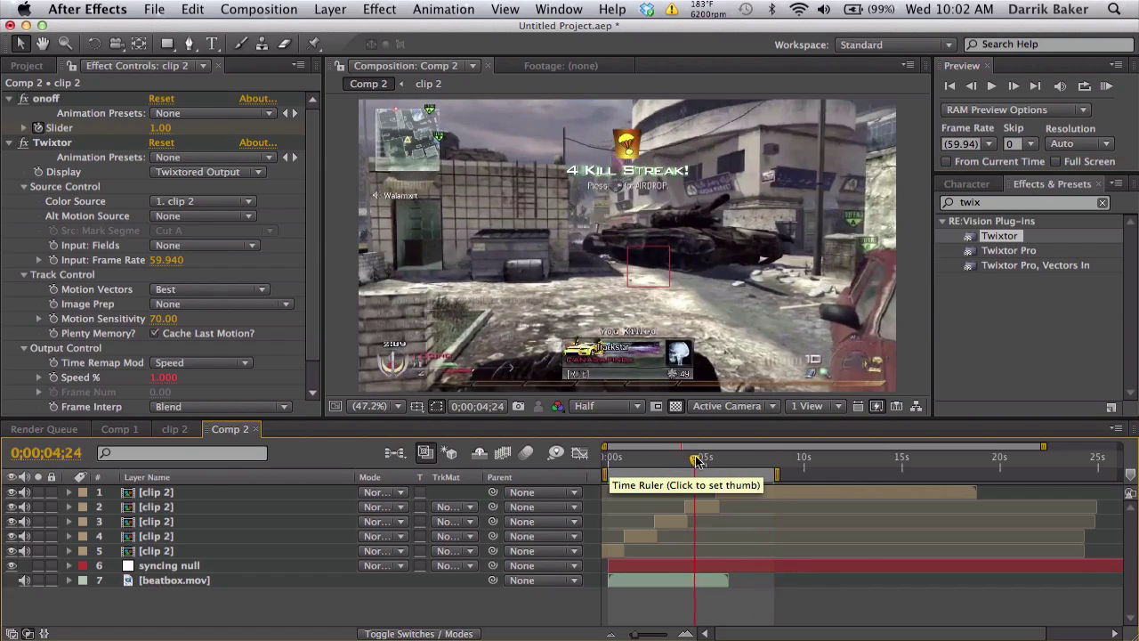
pyautogui.moveTo(697, 460); pyautogui.dragTo(669, 460)
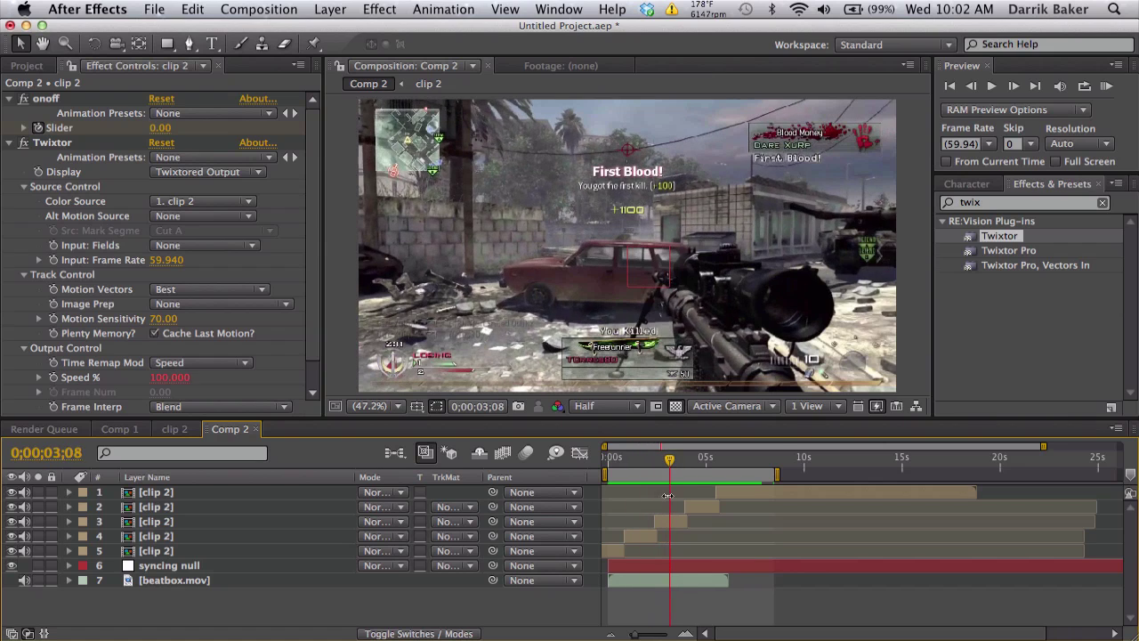
pyautogui.click(667, 570)
pyautogui.press('u')
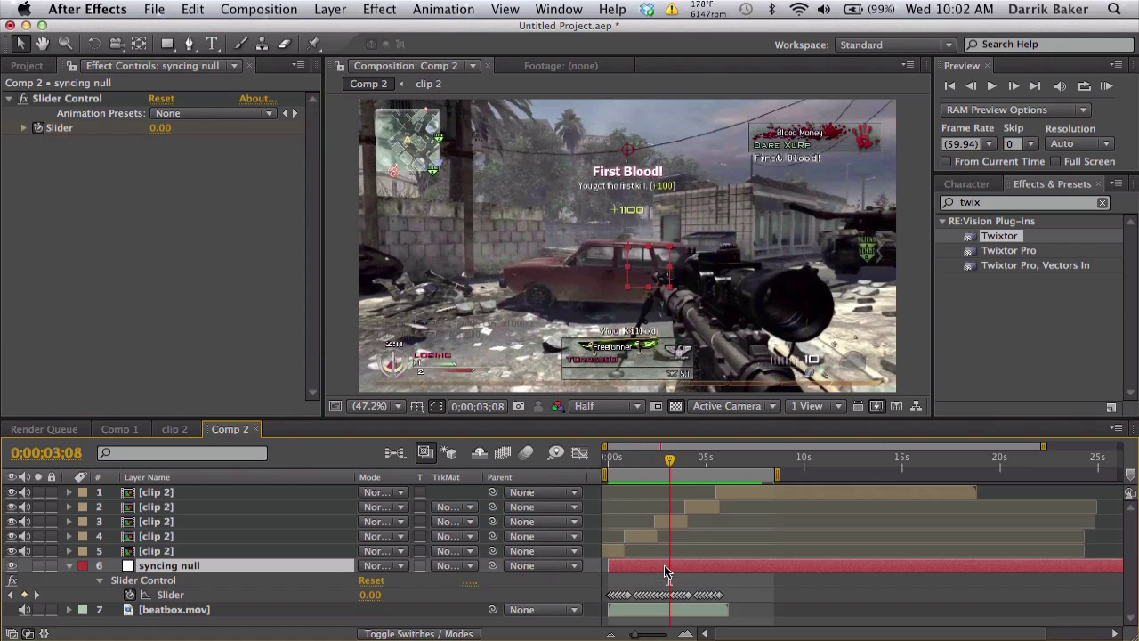
pyautogui.press('=')
pyautogui.press('=')
pyautogui.press('=')
pyautogui.press('=')
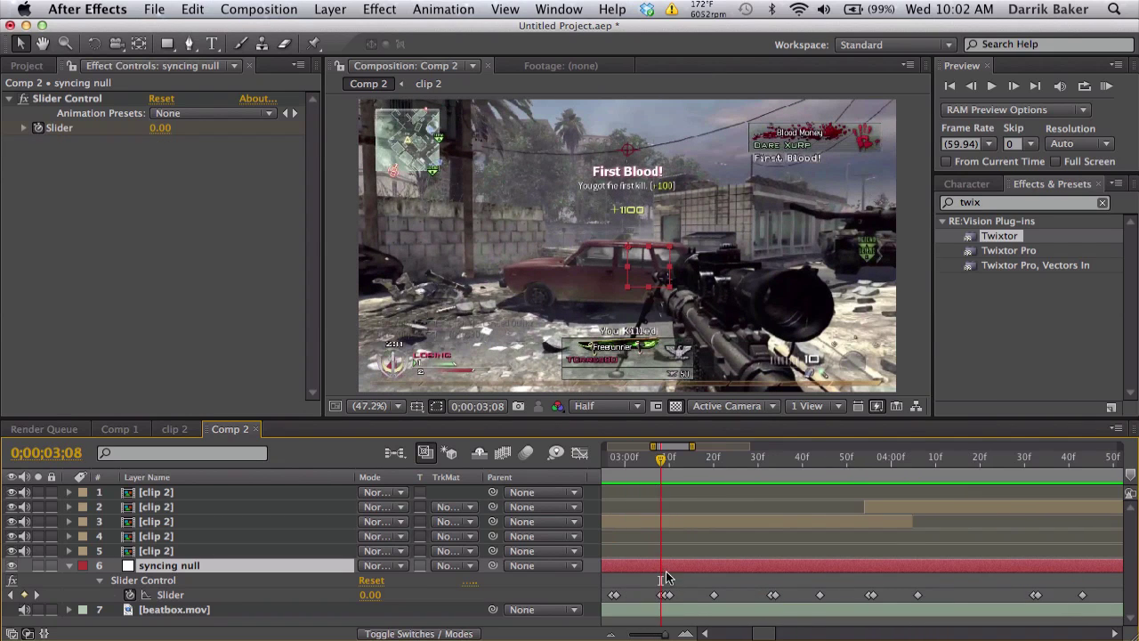
# Select beatbox.mov and scrub from 3;06 to 3;45, then return to 4;40.
pyautogui.click(686, 611)
pyautogui.click(654, 458)
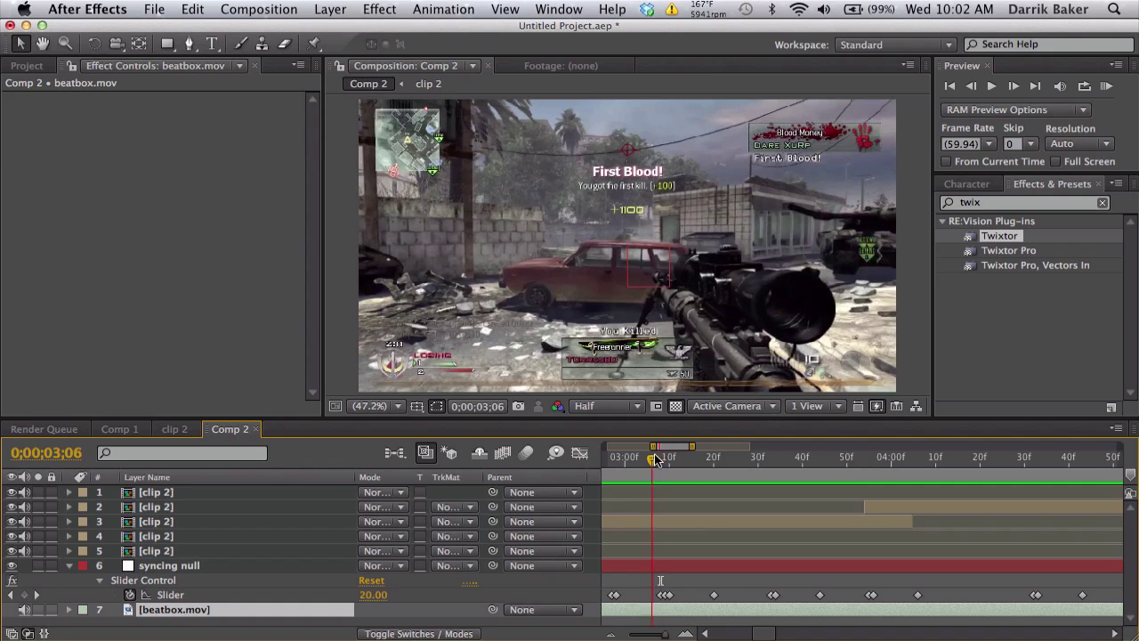
pyautogui.moveTo(654, 460); pyautogui.dragTo(868, 457)
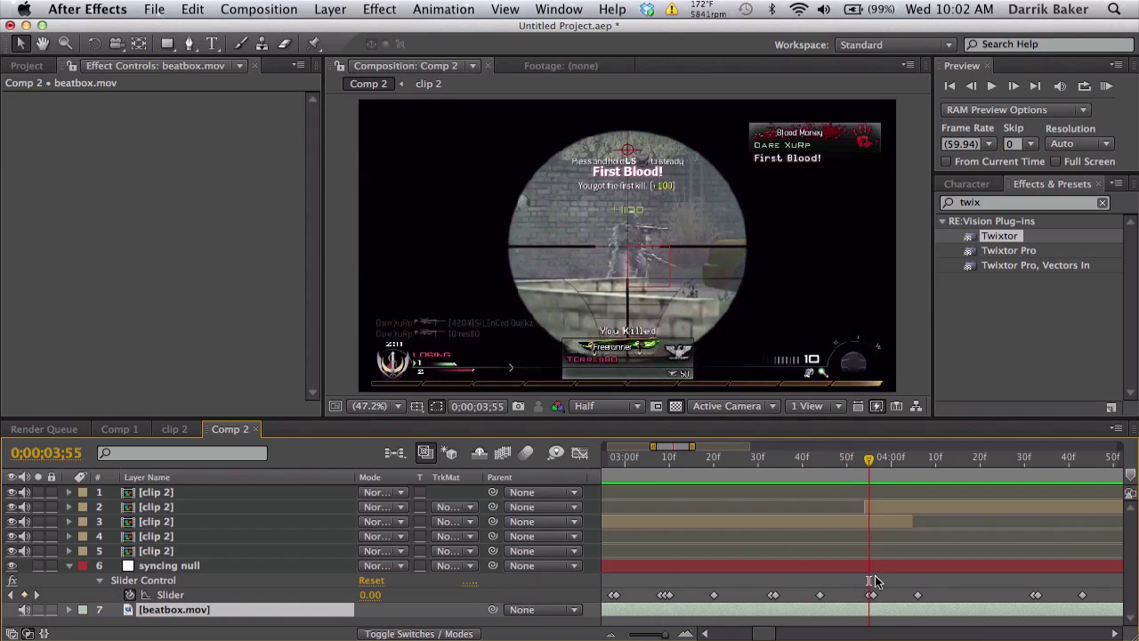
pyautogui.click(784, 463)
pyautogui.moveTo(786, 469)
pyautogui.mouseDown()
pyautogui.moveTo(823, 470)
pyautogui.moveTo(787, 459)
pyautogui.moveTo(796, 460)
pyautogui.mouseUp()
pyautogui.press(';')
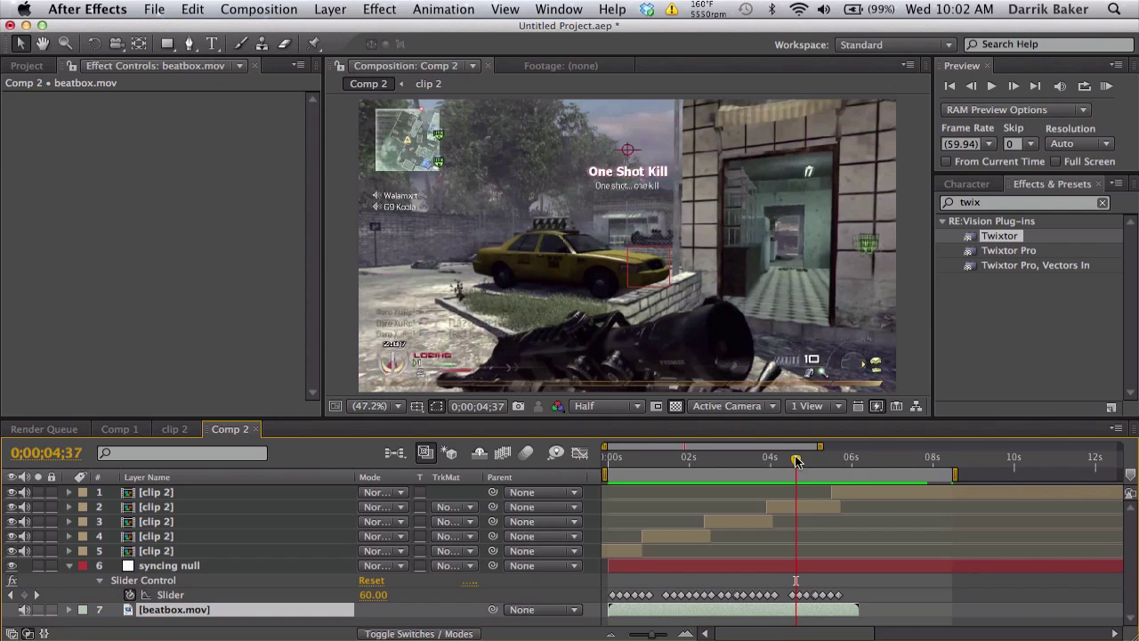
pyautogui.click(711, 465)
pyautogui.click(797, 475)
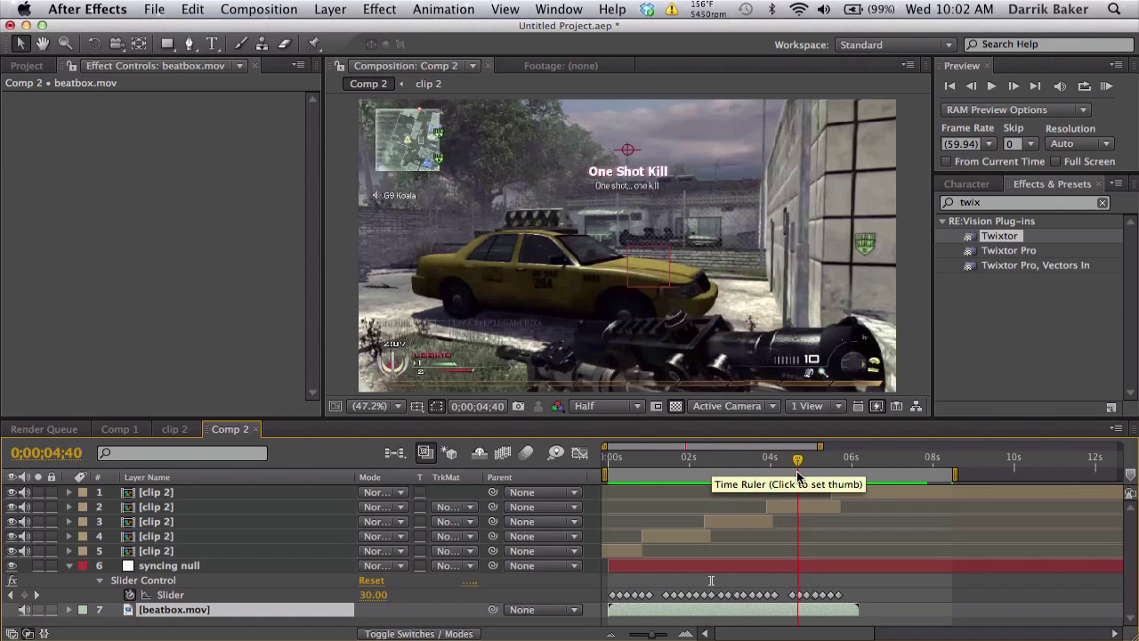